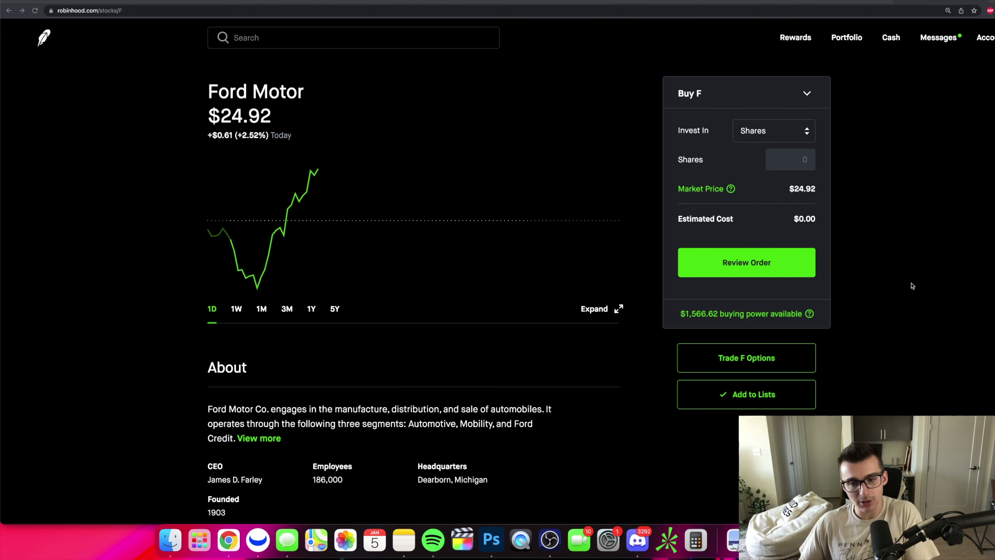
Switch to the Options For Beginners presentation in Google Slides and show the What Are Options? slide.
{"action": "key", "text": "ctrl+Tab"}
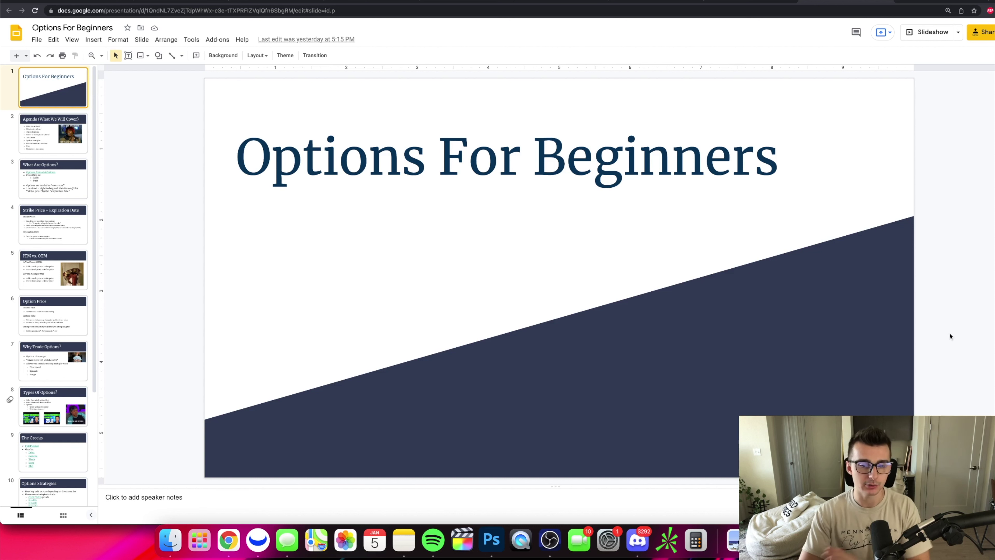
{"action": "key", "text": "Down"}
{"action": "key", "text": "Down"}
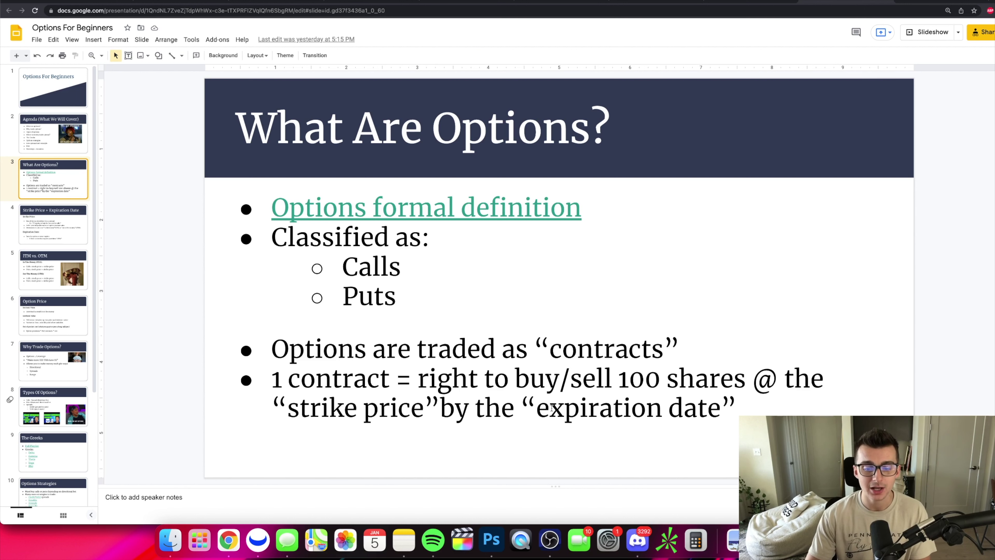
Highlight the terms "strike price" and "expiration date" in the last bullet of the What Are Options? slide.
{"action": "left_click_drag", "start_coordinate": [535, 410], "coordinate": [752, 390]}
{"action": "left_click", "coordinate": [374, 407]}
{"action": "double_click", "coordinate": [392, 409]}
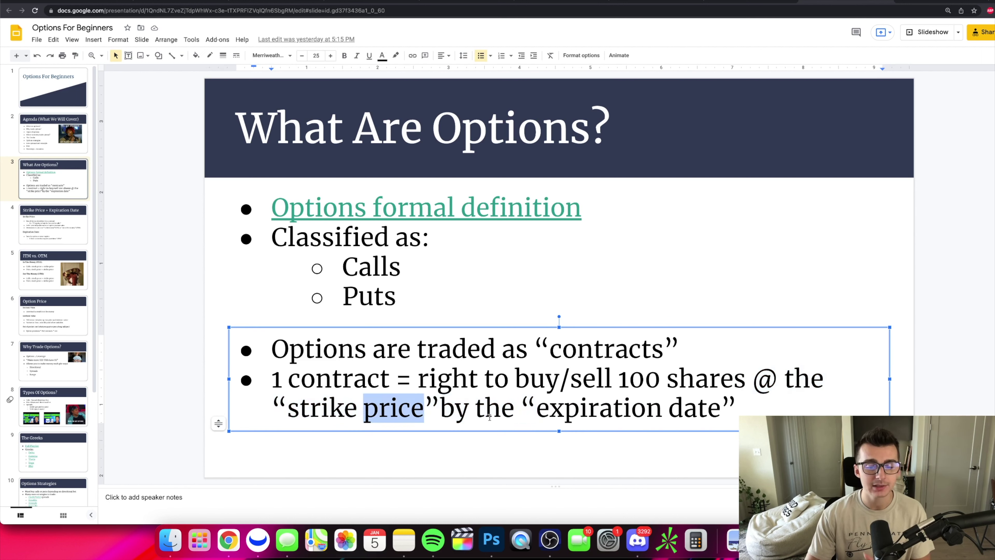
{"action": "double_click", "coordinate": [603, 420]}
Advance past the strike price and ITM vs. OTM slides to Option Price and highlight the intrinsic value definition.
{"action": "key", "text": "Page_Down"}
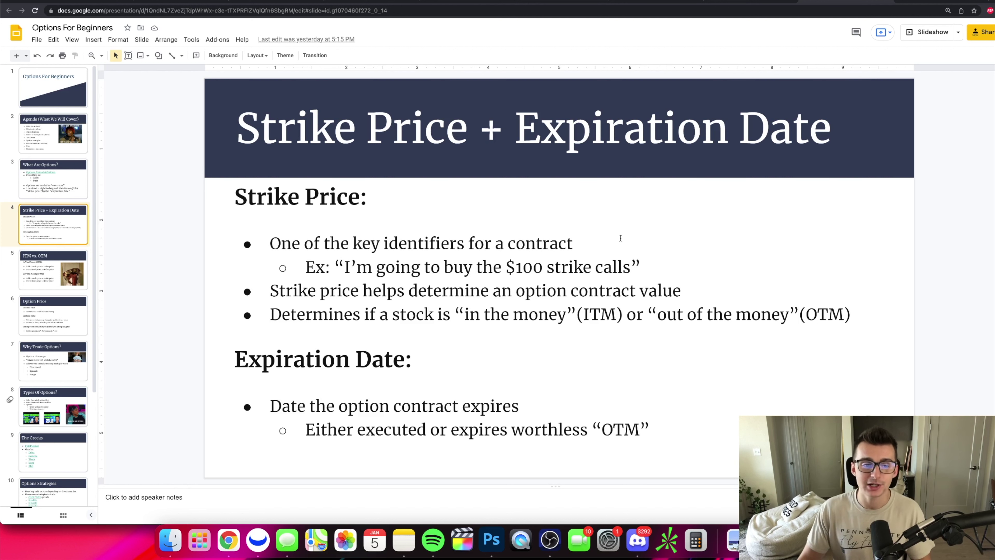
{"action": "key", "text": "Down"}
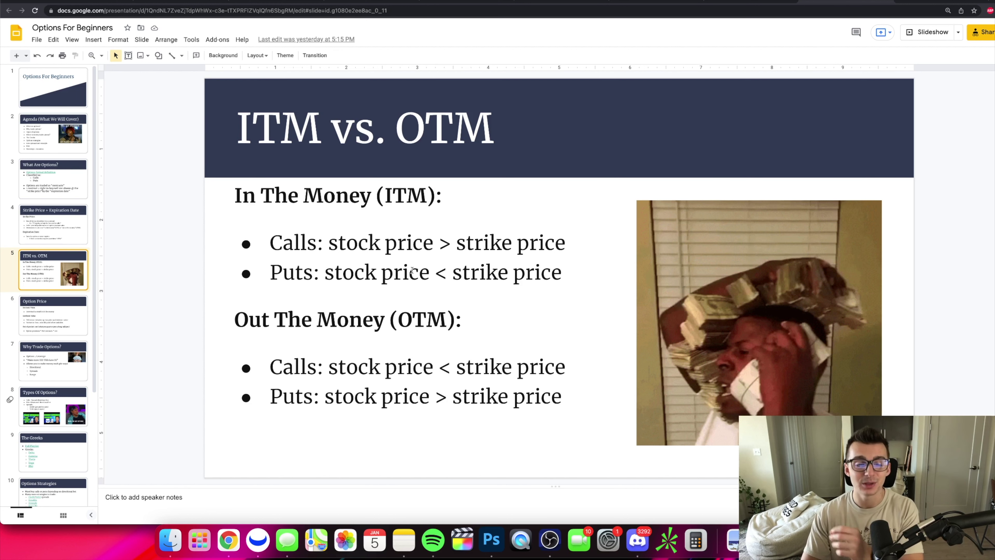
{"action": "key", "text": "Down"}
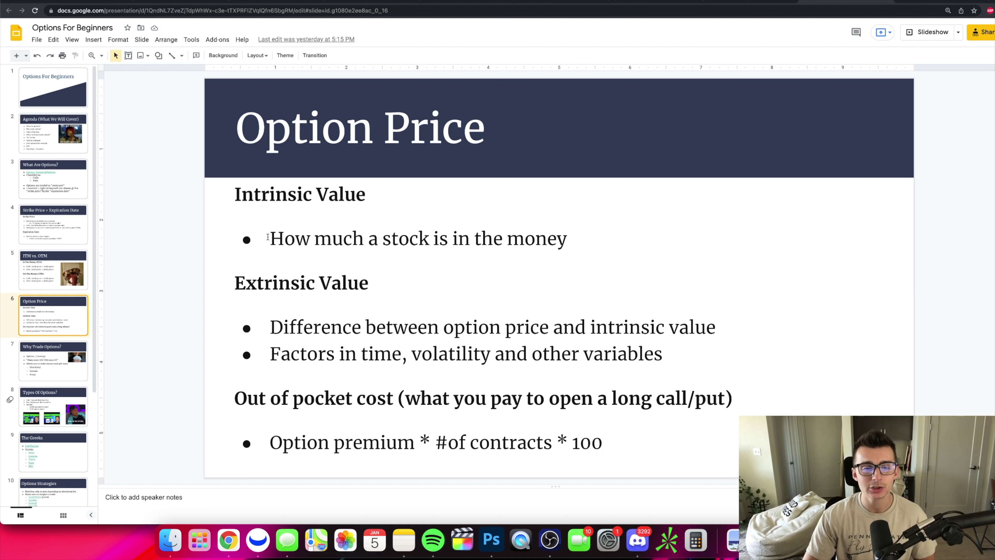
{"action": "left_click_drag", "start_coordinate": [267, 237], "coordinate": [669, 231]}
{"action": "left_click", "coordinate": [668, 231]}
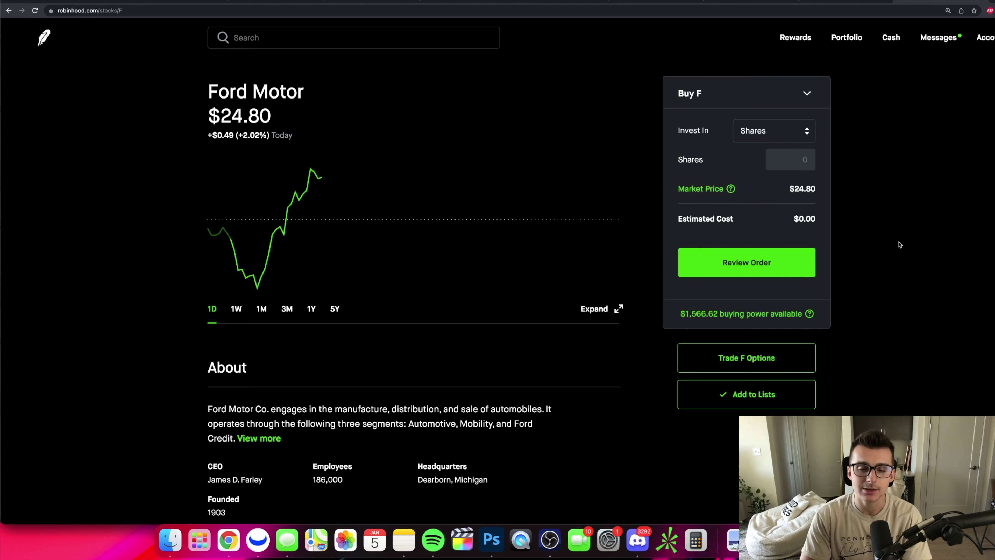
Switch to Robinhood, search for "f" and open the Ford Motor stock.
{"action": "left_click", "coordinate": [239, 37]}
{"action": "type", "text": "f"}
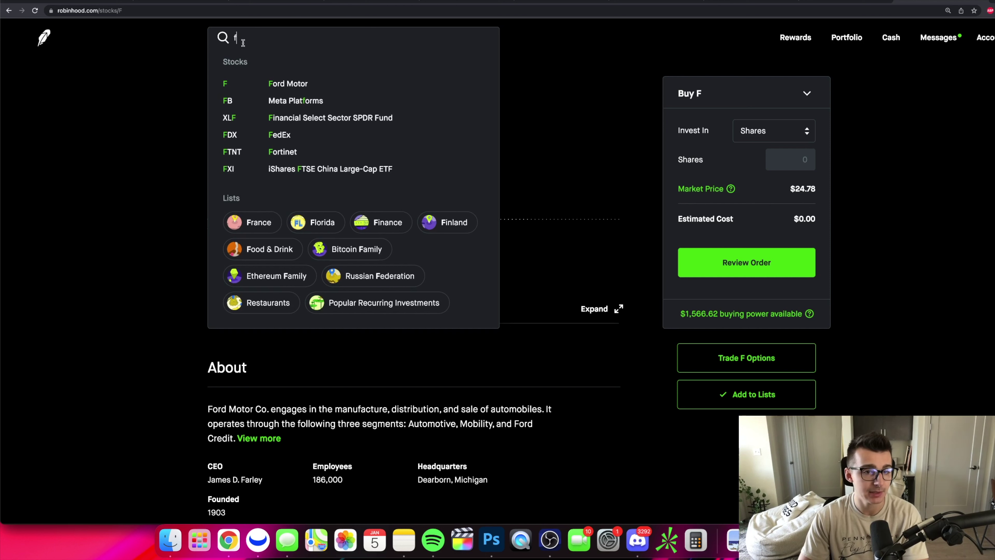
{"action": "left_click", "coordinate": [264, 82]}
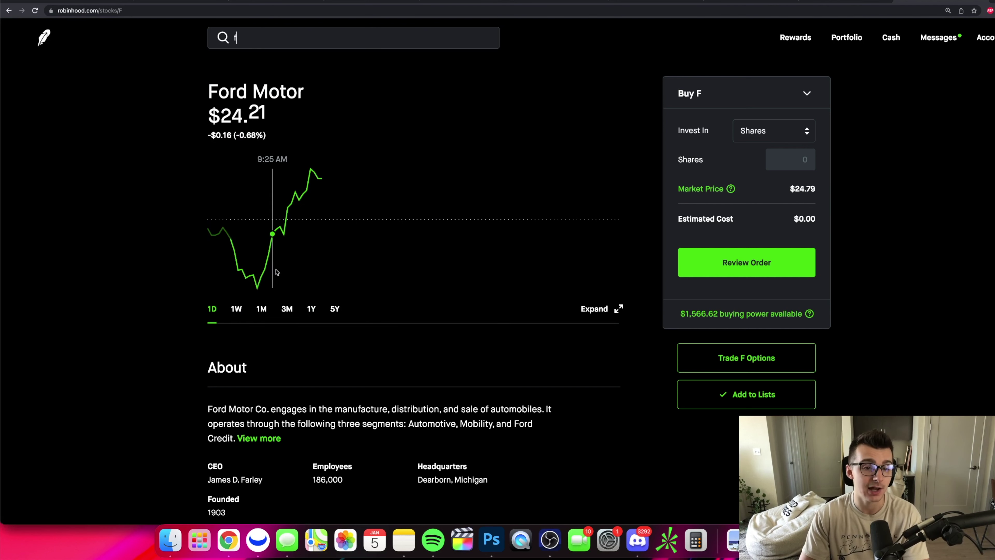
View Ford Motor's one-year price chart, return to the one-day chart and highlight the company name.
{"action": "left_click", "coordinate": [311, 309]}
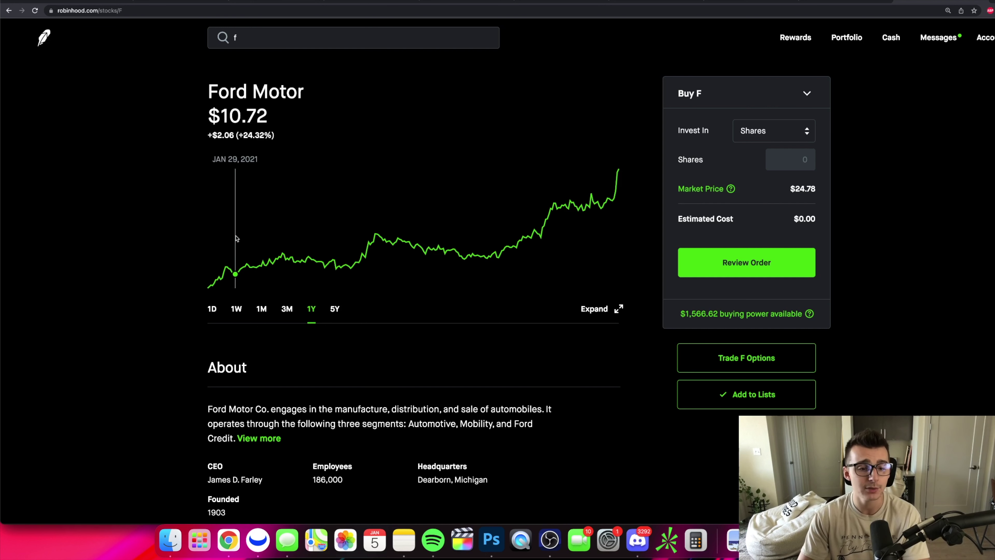
{"action": "left_click", "coordinate": [212, 309]}
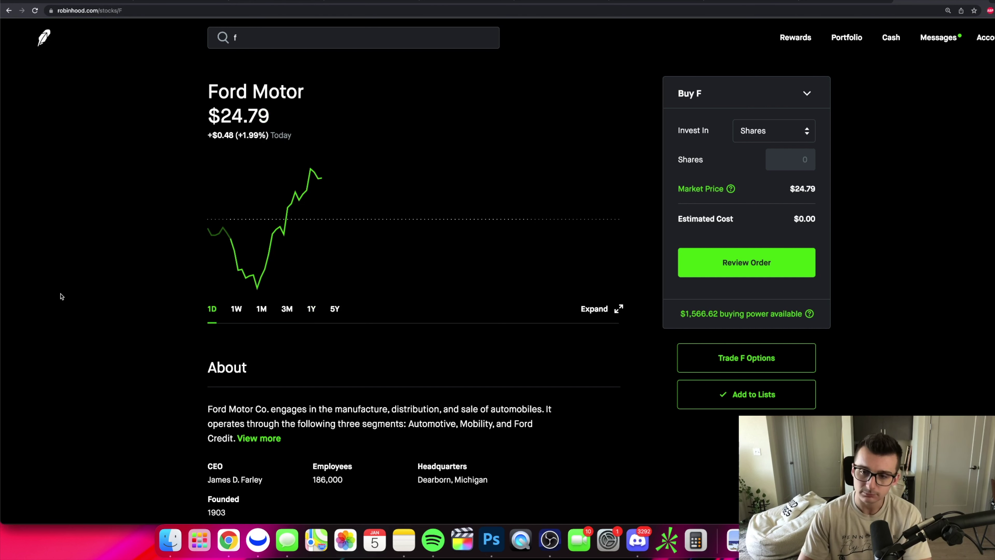
{"action": "left_click_drag", "start_coordinate": [208, 90], "coordinate": [332, 94]}
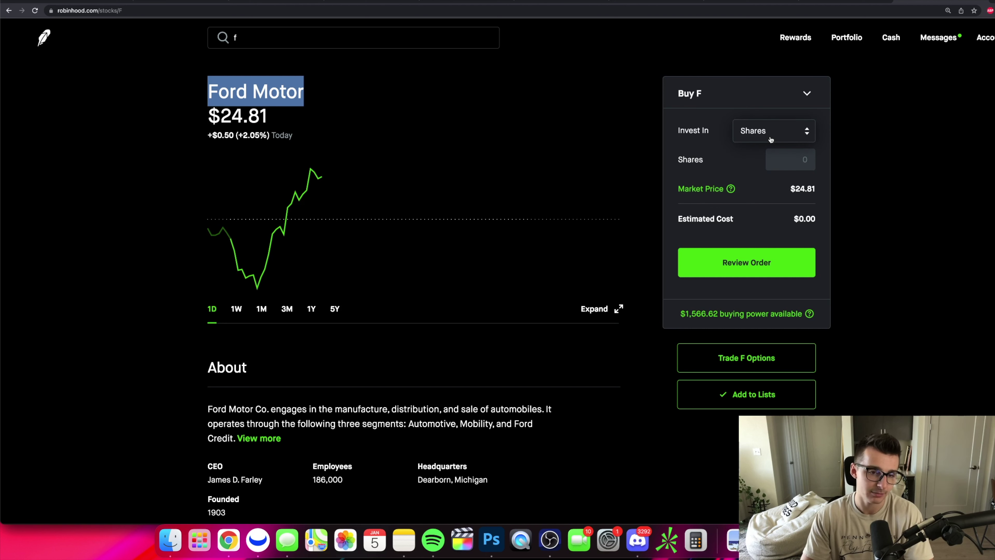
Open the options chain for Ford, enlarge the page and check the stock's one-week price history.
{"action": "left_click", "coordinate": [723, 358]}
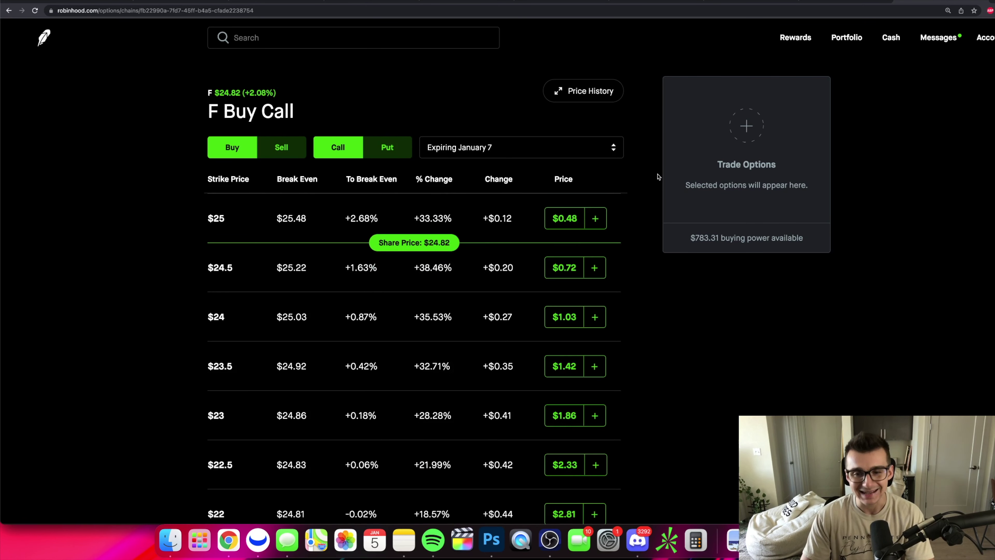
{"action": "key", "text": "super+equal"}
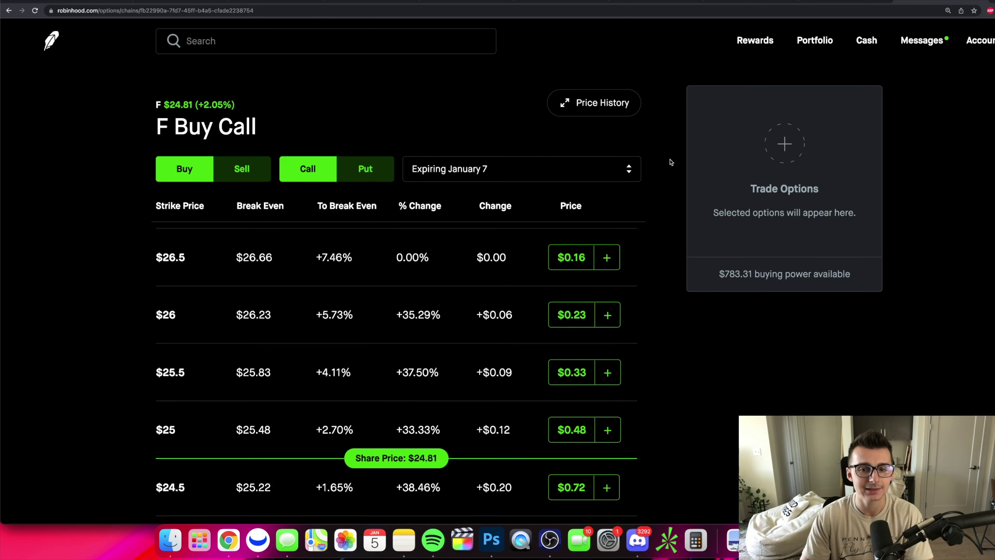
{"action": "left_click", "coordinate": [587, 103]}
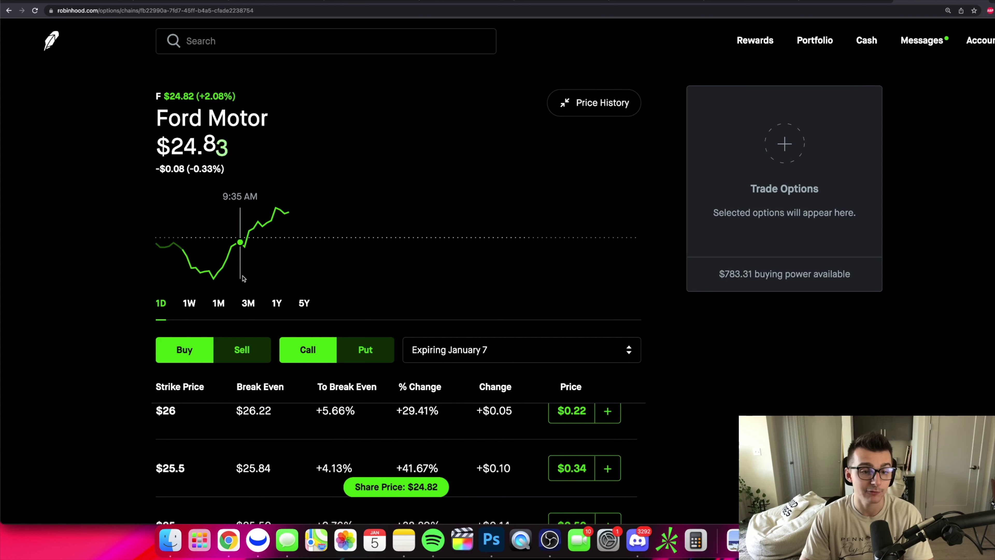
{"action": "left_click", "coordinate": [193, 302]}
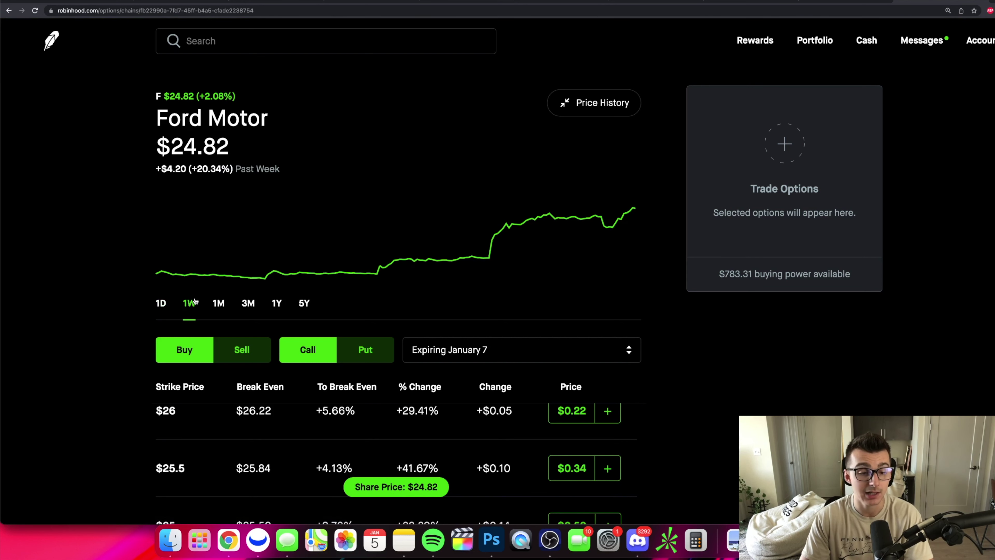
{"action": "left_click", "coordinate": [600, 102]}
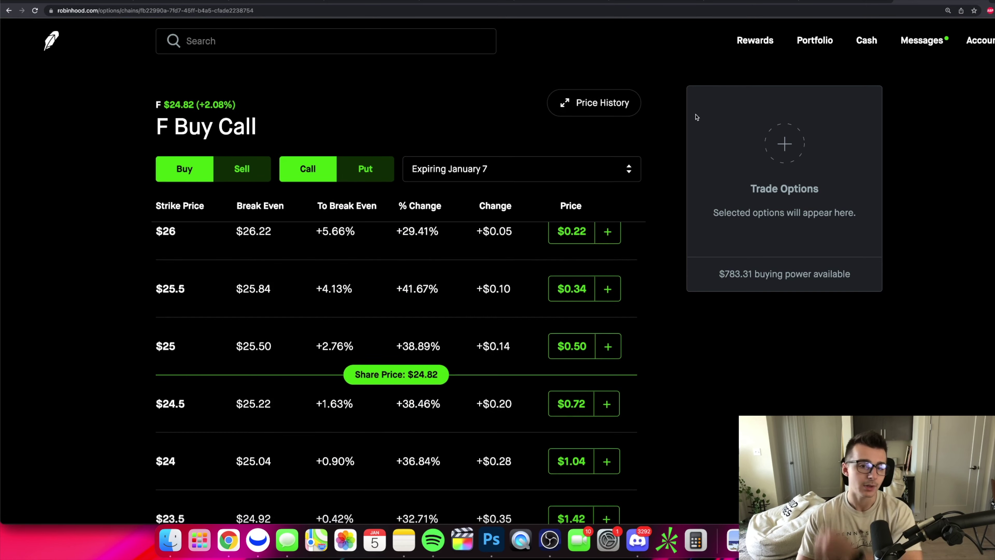
Look over the call strikes around the share price and compare the sell side with the buy side.
{"action": "scroll", "coordinate": [656, 271], "scroll_direction": "down", "scroll_amount": 2}
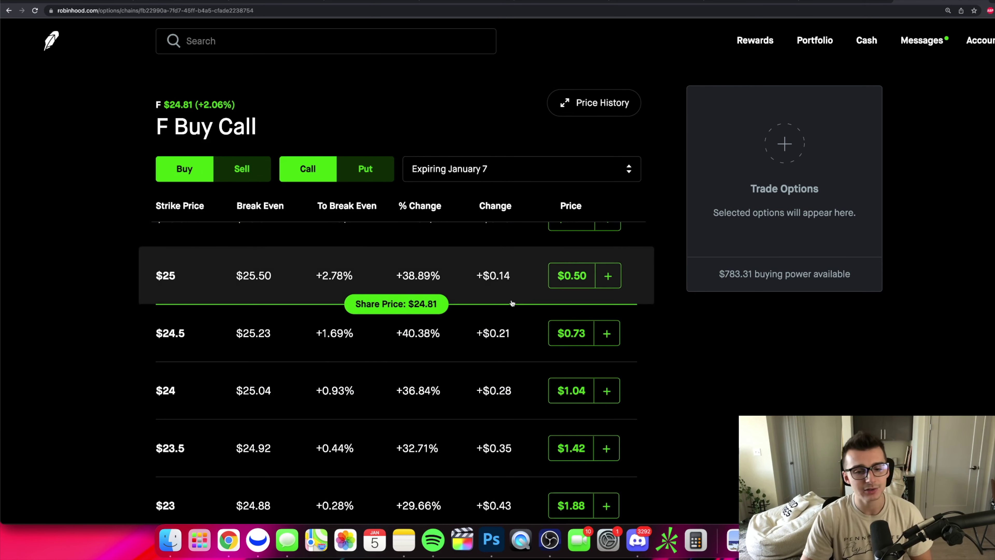
{"action": "scroll", "coordinate": [104, 267], "scroll_direction": "up", "scroll_amount": 1}
{"action": "scroll", "coordinate": [104, 267], "scroll_direction": "up", "scroll_amount": 1}
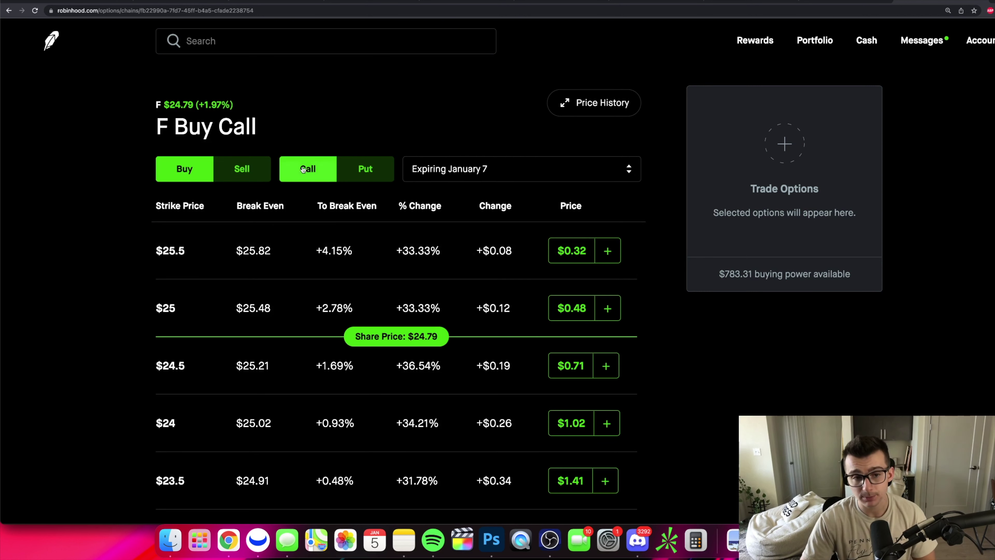
{"action": "left_click", "coordinate": [238, 169]}
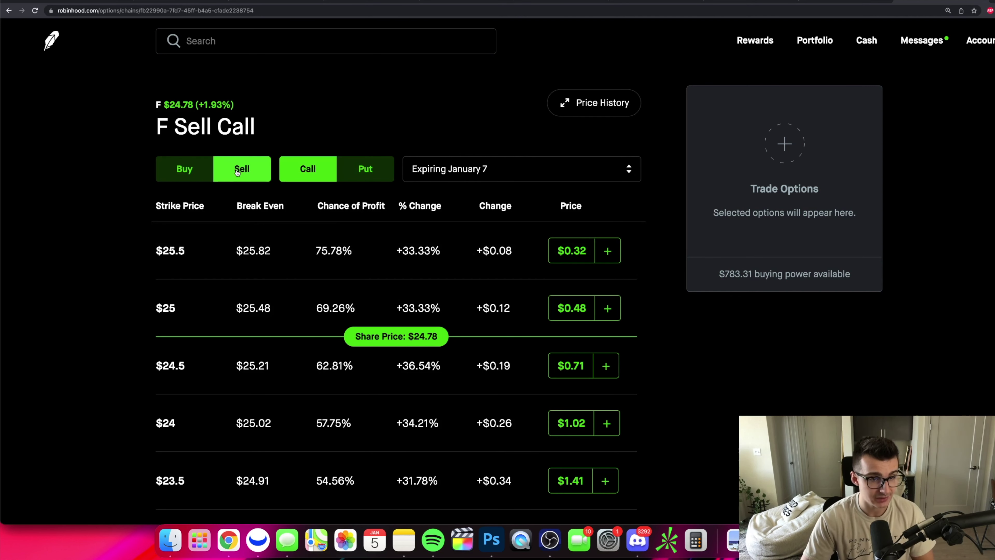
{"action": "left_click", "coordinate": [169, 171]}
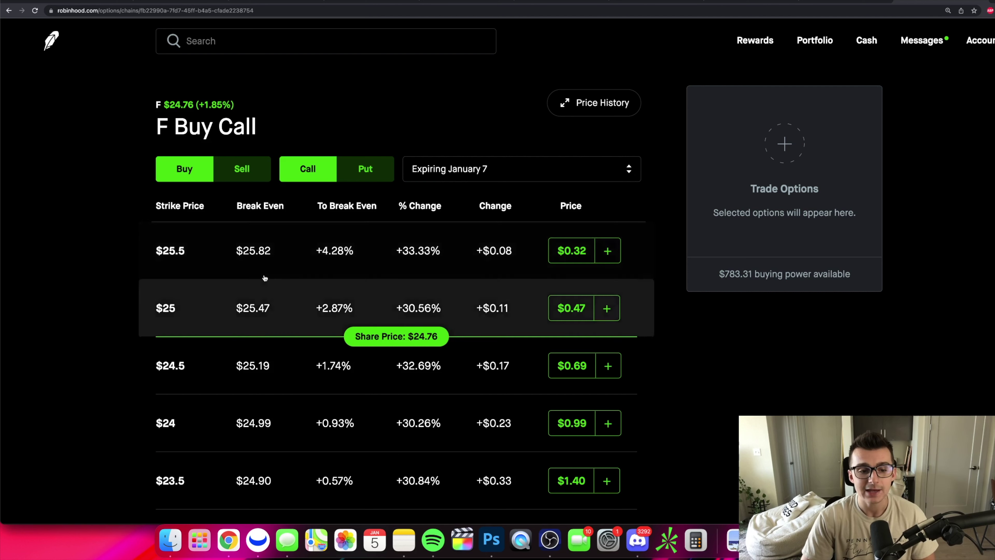
Review the buy-call chain's columns, highlighting Strike Price, Break Even, To Break Even, % Change and Change.
{"action": "scroll", "coordinate": [254, 270], "scroll_direction": "down", "scroll_amount": 2}
{"action": "scroll", "coordinate": [242, 372], "scroll_direction": "down", "scroll_amount": 5}
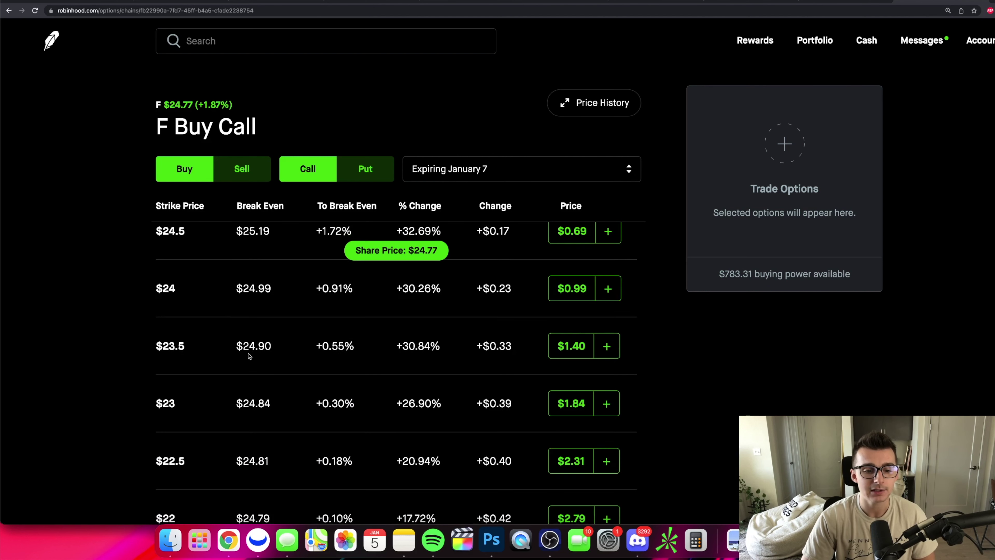
{"action": "scroll", "coordinate": [240, 334], "scroll_direction": "up", "scroll_amount": 5}
{"action": "double_click", "coordinate": [165, 206]}
{"action": "left_click_drag", "start_coordinate": [237, 206], "coordinate": [379, 208]}
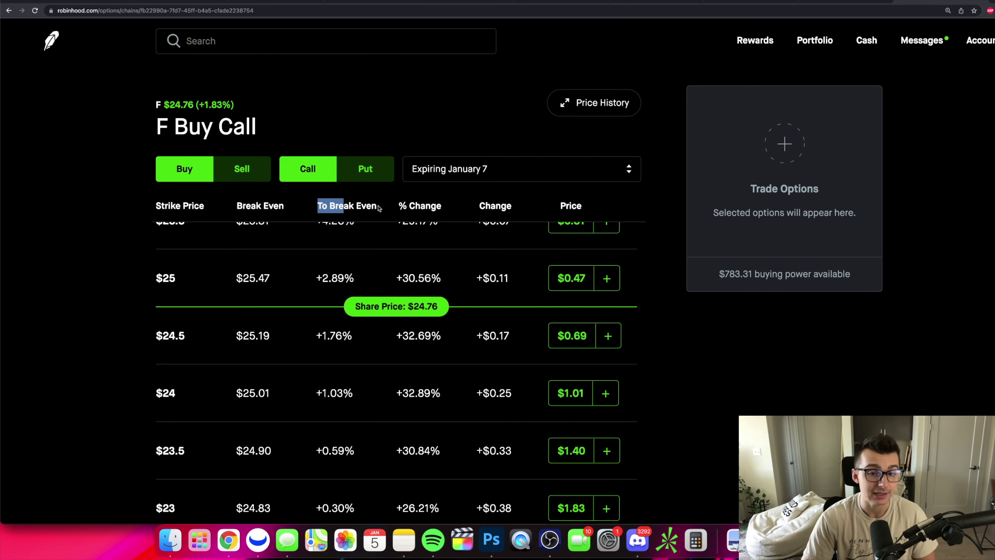
{"action": "left_click", "coordinate": [399, 205]}
{"action": "left_click_drag", "start_coordinate": [444, 206], "coordinate": [403, 202]}
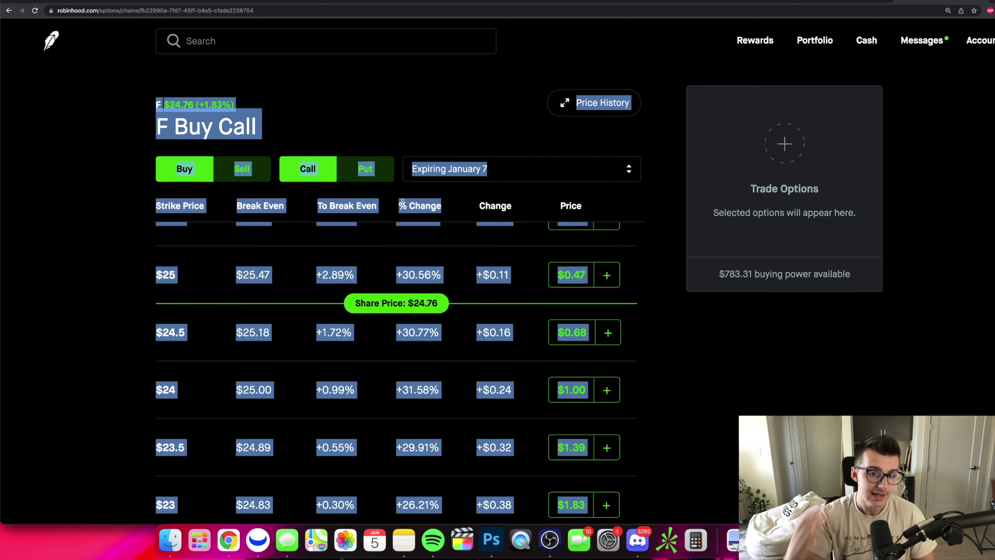
{"action": "double_click", "coordinate": [496, 208]}
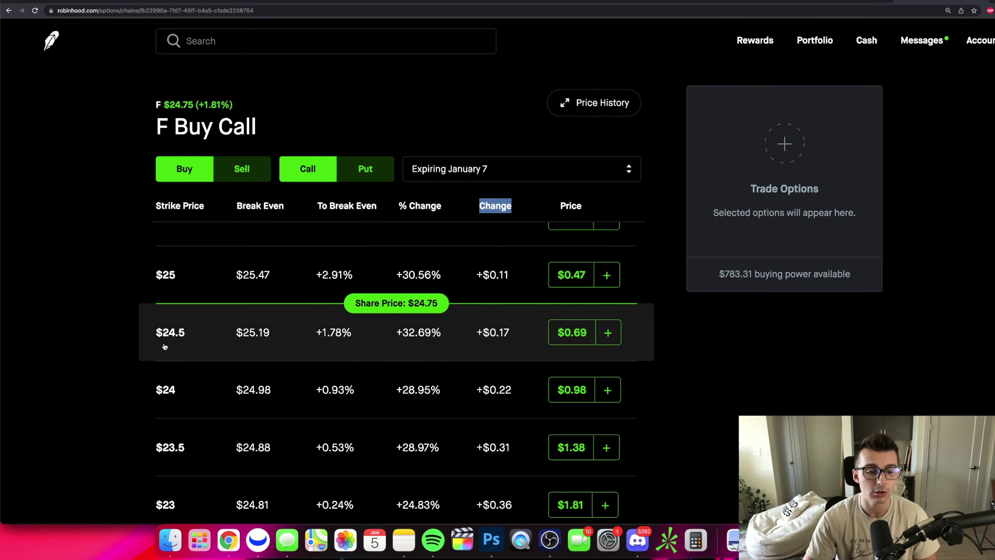
{"action": "left_click_drag", "start_coordinate": [155, 206], "coordinate": [205, 207]}
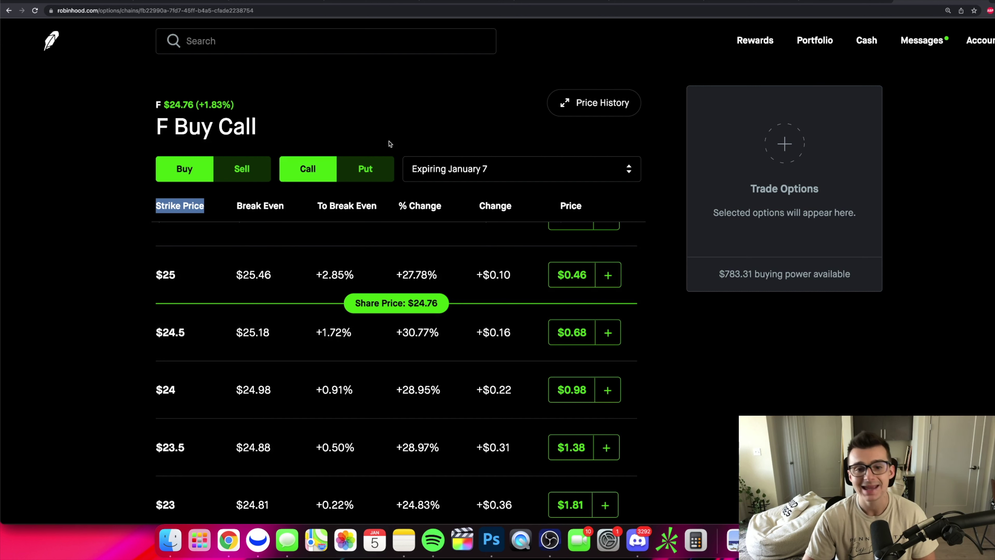
Browse the available expiration dates for the Ford calls, keeping January 7 selected.
{"action": "left_click", "coordinate": [470, 169]}
{"action": "scroll", "coordinate": [470, 220], "scroll_direction": "down", "scroll_amount": 10}
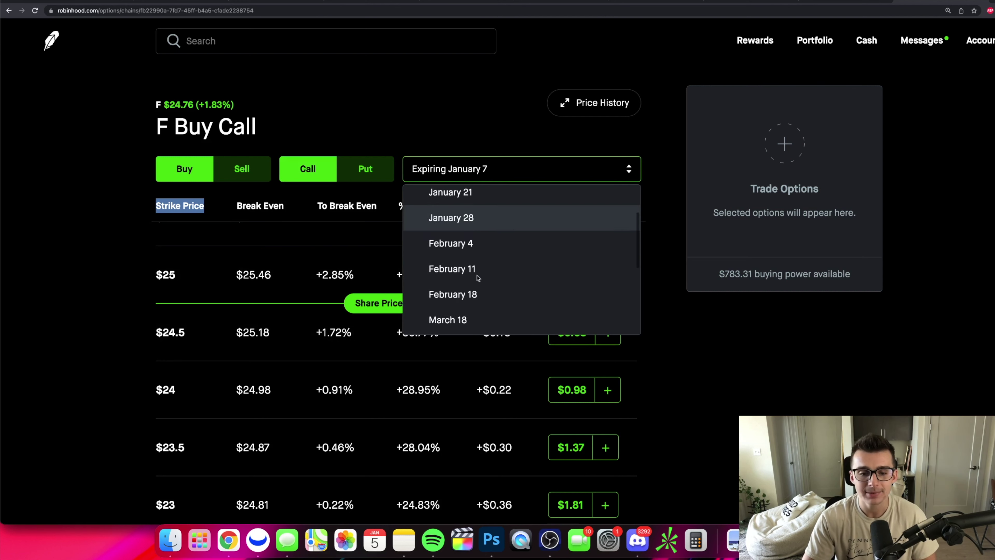
{"action": "scroll", "coordinate": [470, 240], "scroll_direction": "down", "scroll_amount": 5}
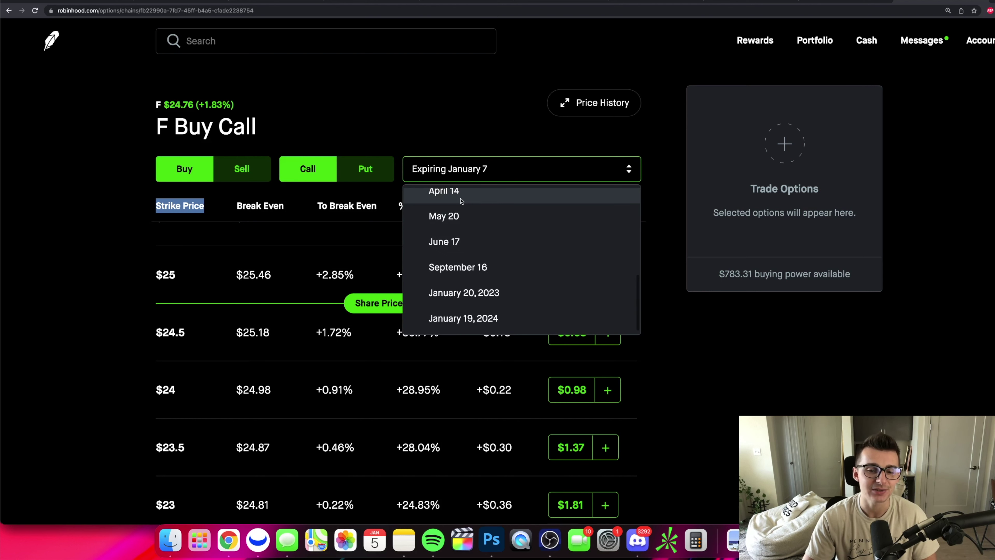
{"action": "scroll", "coordinate": [470, 274], "scroll_direction": "up", "scroll_amount": 3}
{"action": "scroll", "coordinate": [470, 270], "scroll_direction": "up", "scroll_amount": 5}
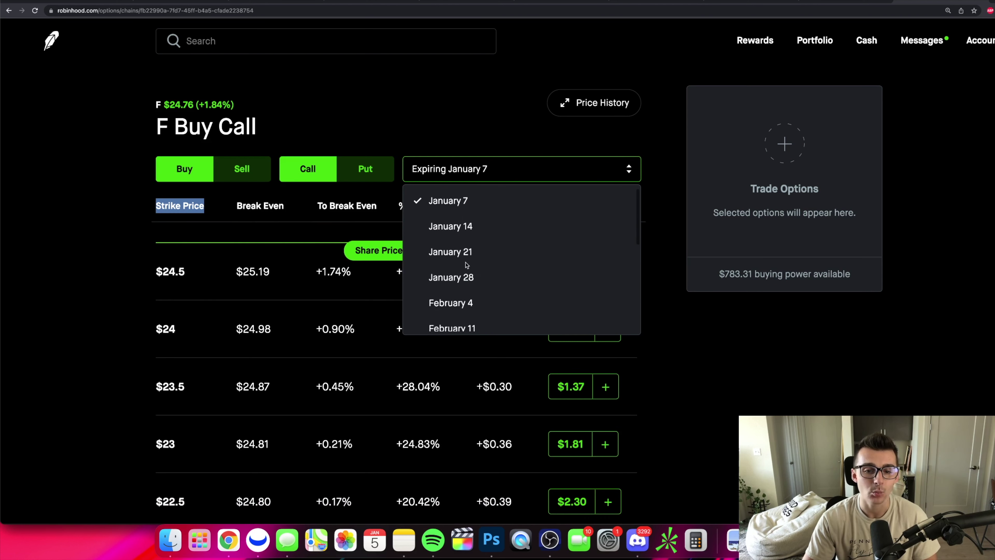
{"action": "scroll", "coordinate": [470, 231], "scroll_direction": "down", "scroll_amount": 3}
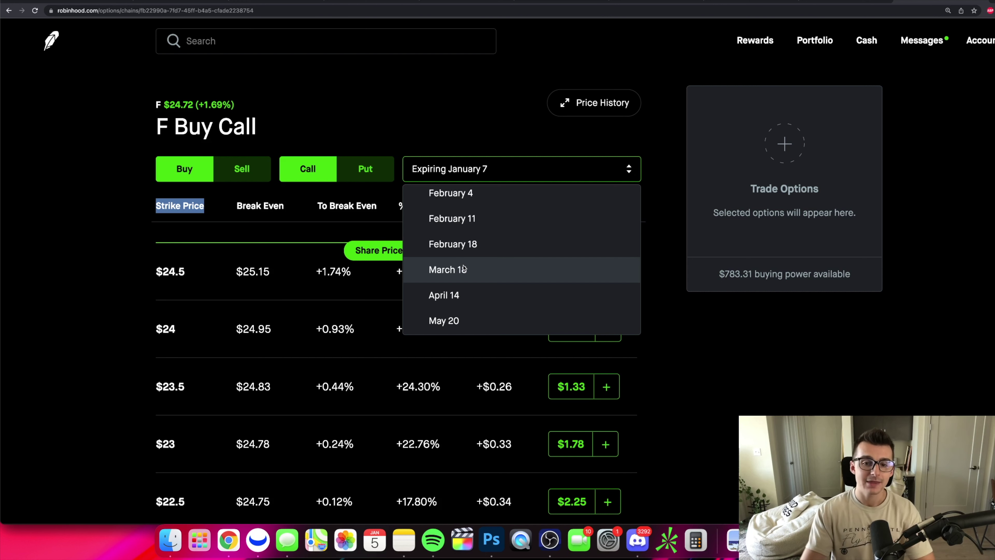
{"action": "left_click", "coordinate": [442, 128]}
Expand the details of the $25 strike call and highlight its bid, ask and The Greeks heading.
{"action": "scroll", "coordinate": [194, 309], "scroll_direction": "up", "scroll_amount": 2}
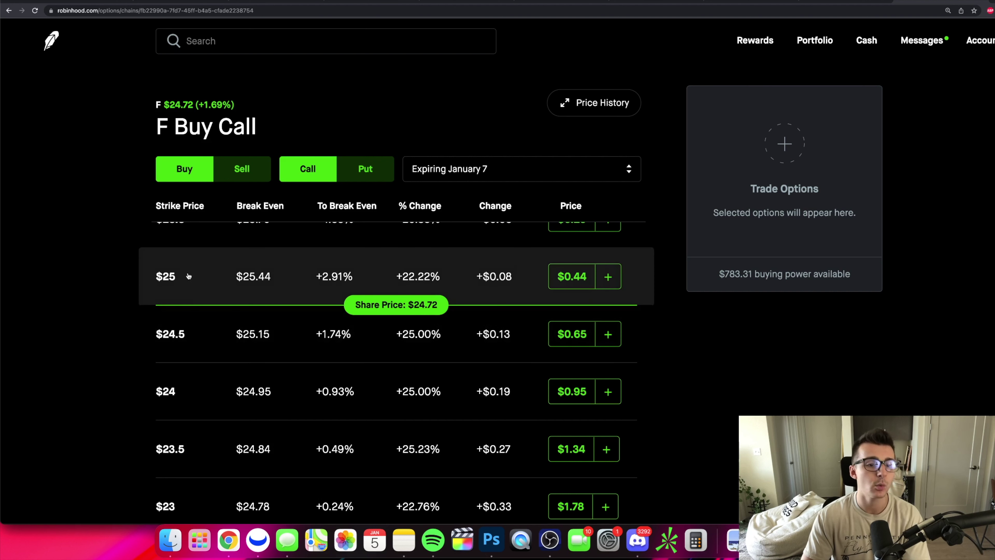
{"action": "left_click", "coordinate": [212, 282]}
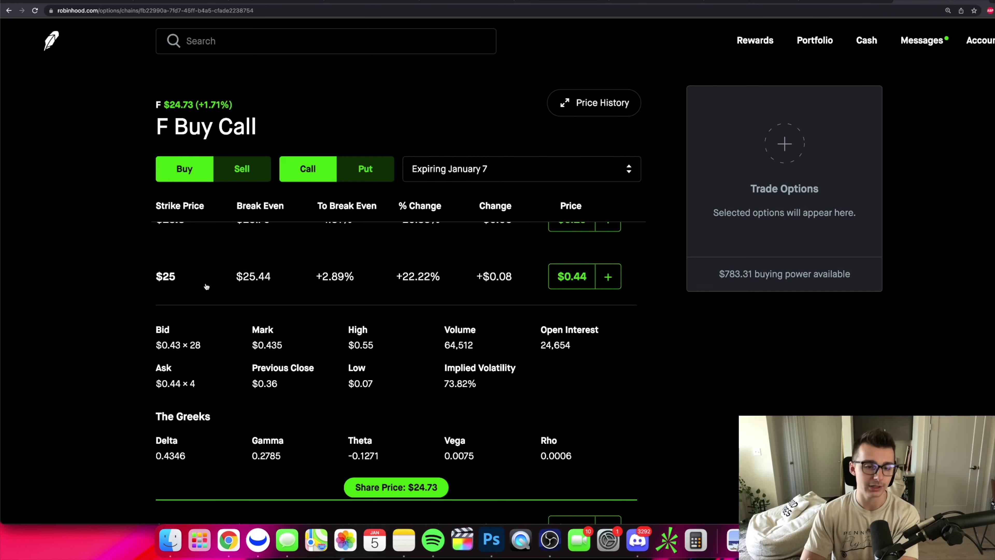
{"action": "scroll", "coordinate": [194, 297], "scroll_direction": "down", "scroll_amount": 1}
{"action": "left_click_drag", "start_coordinate": [156, 302], "coordinate": [171, 304]}
{"action": "left_click_drag", "start_coordinate": [155, 343], "coordinate": [186, 344]}
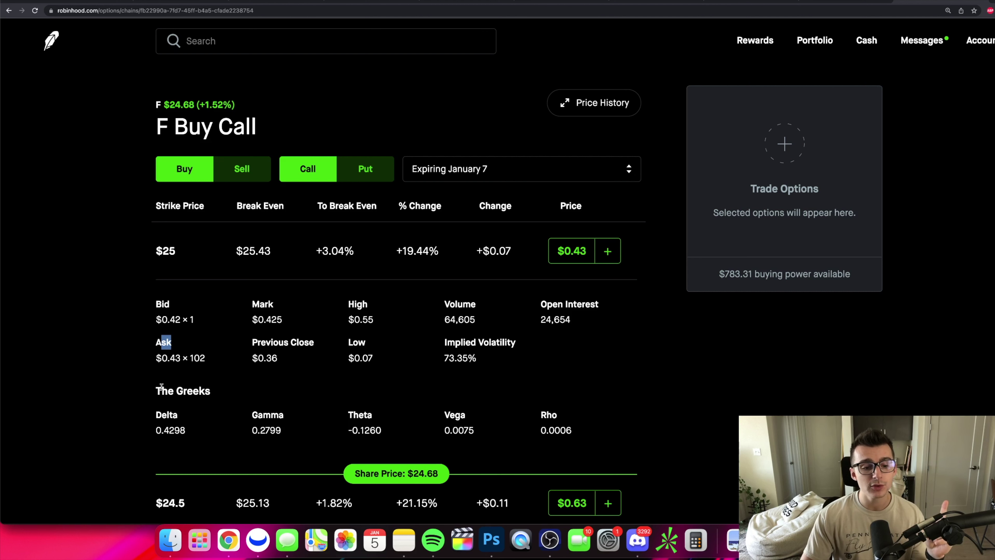
{"action": "triple_click", "coordinate": [206, 393]}
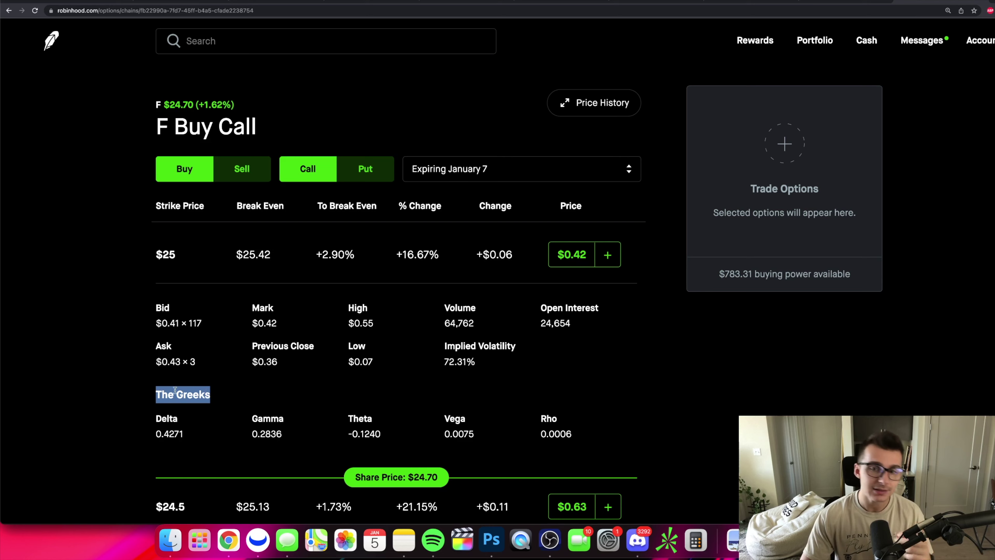
Show The Greeks slide in the Google Slides presentation, return to Robinhood's Ford call chain and highlight the Greeks starting at Delta.
{"action": "key", "text": "ctrl+Tab"}
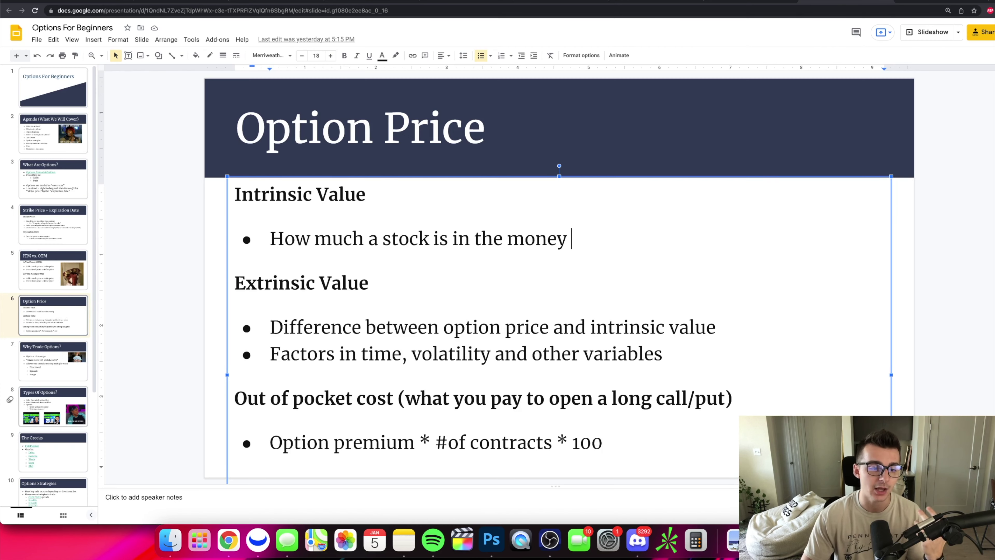
{"action": "left_click", "coordinate": [57, 460]}
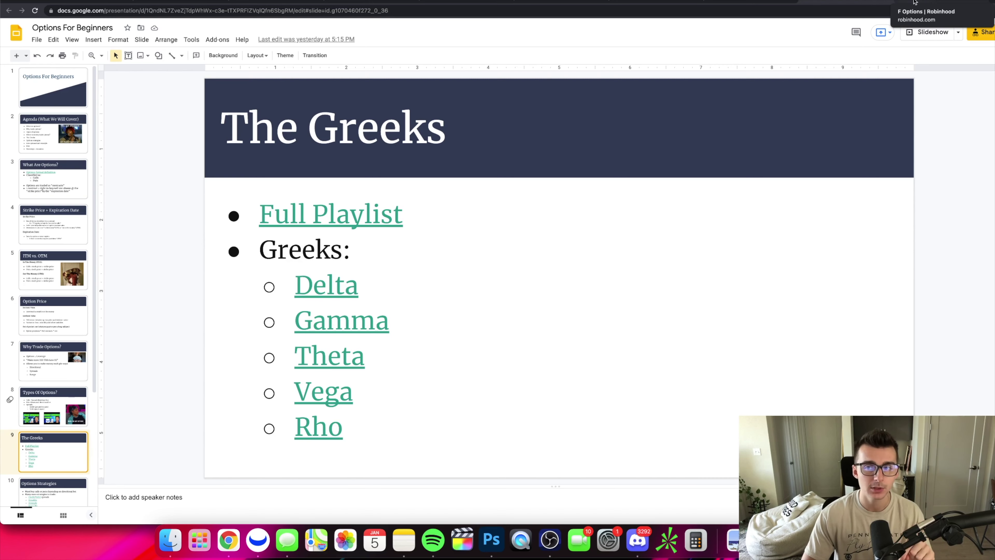
{"action": "left_click", "coordinate": [917, 1]}
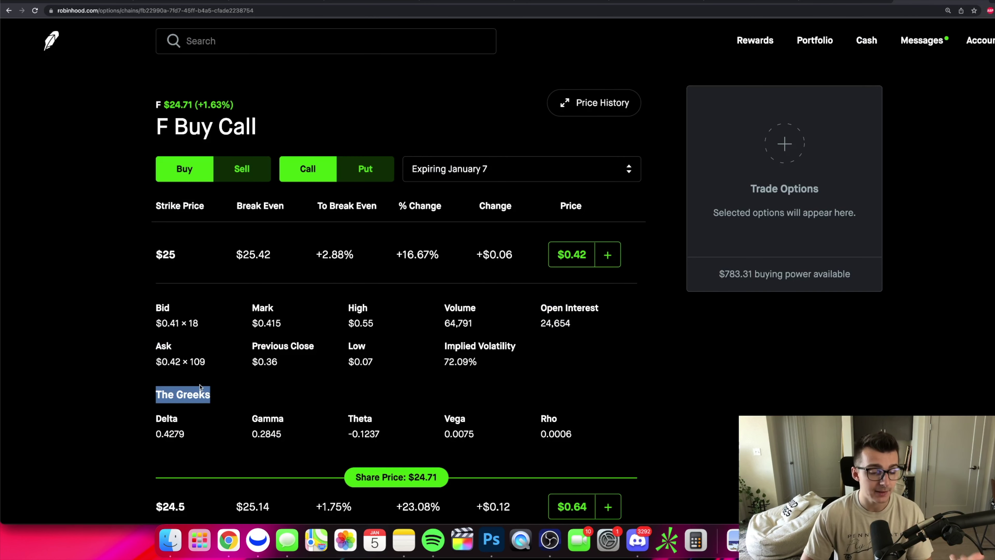
{"action": "left_click_drag", "start_coordinate": [156, 417], "coordinate": [258, 413]}
{"action": "left_click", "coordinate": [258, 417]}
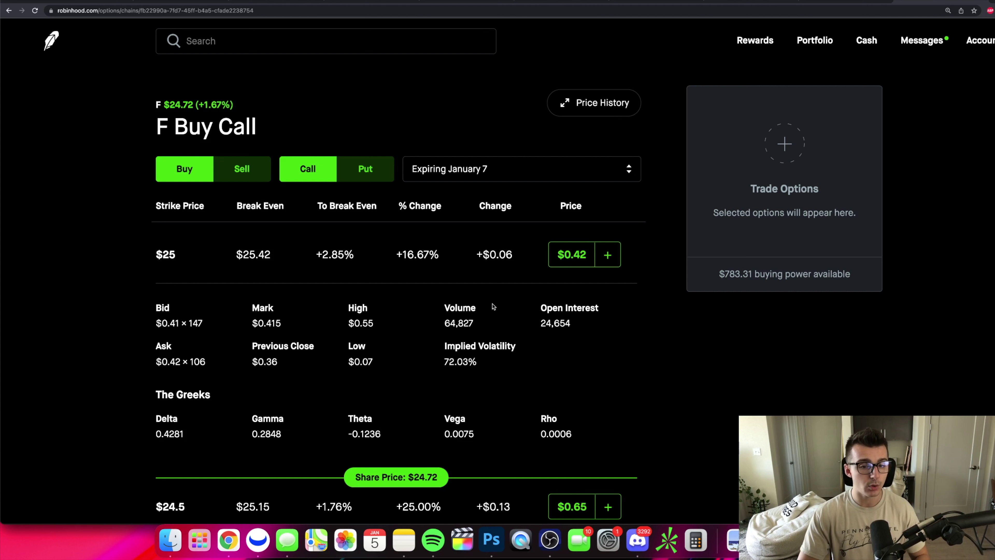
Highlight the Volume figure of the $25 strike call and collapse that call's details.
{"action": "left_click_drag", "start_coordinate": [445, 323], "coordinate": [476, 324]}
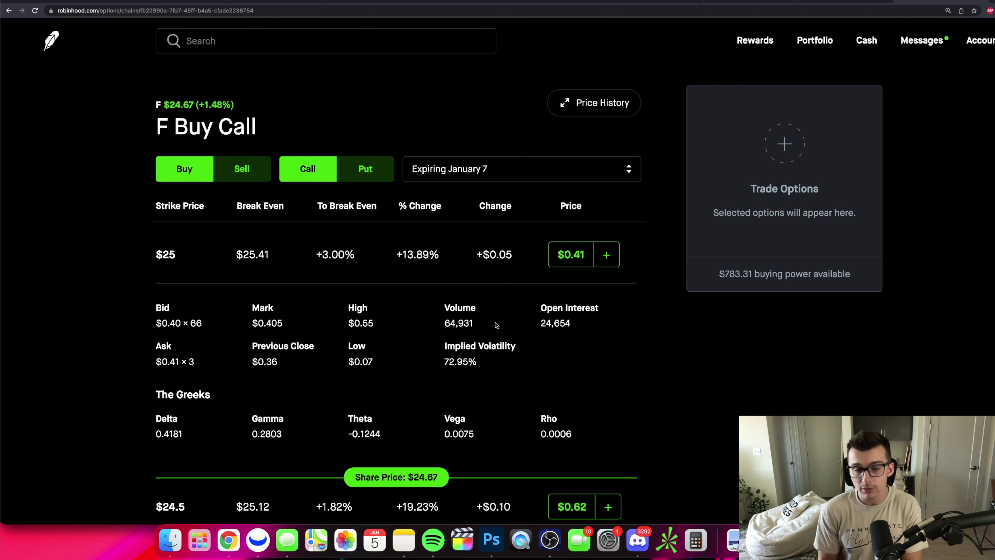
{"action": "double_click", "coordinate": [471, 323]}
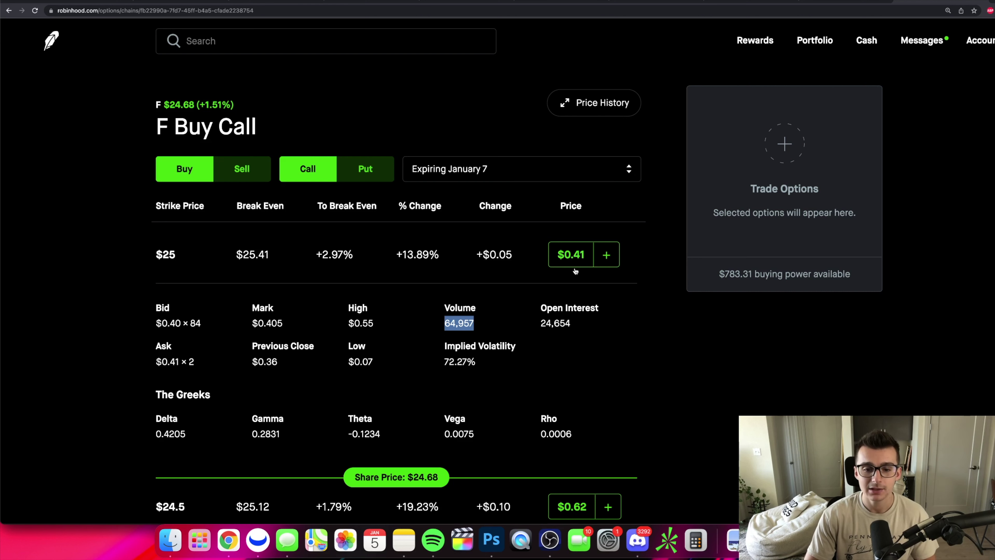
{"action": "left_click", "coordinate": [444, 325]}
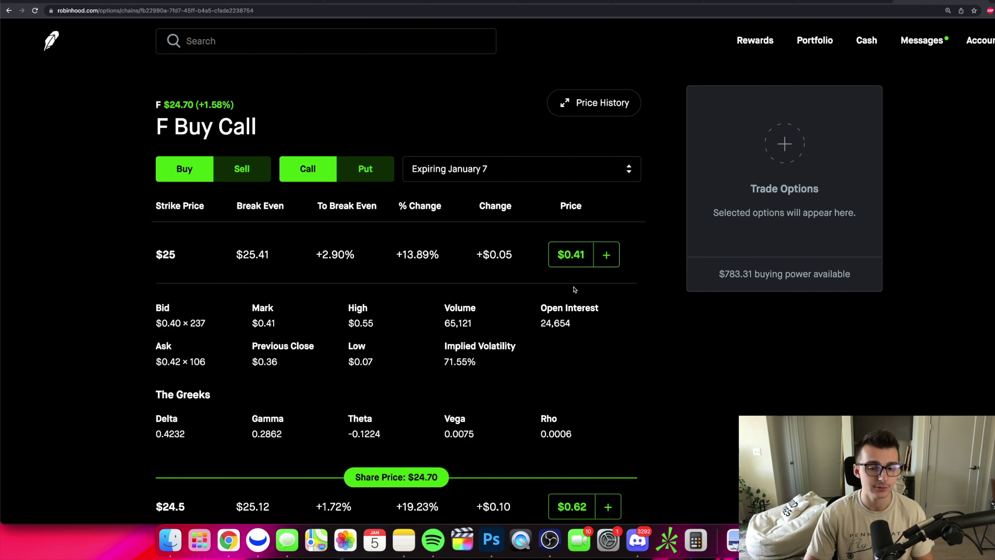
{"action": "left_click_drag", "start_coordinate": [446, 322], "coordinate": [481, 323]}
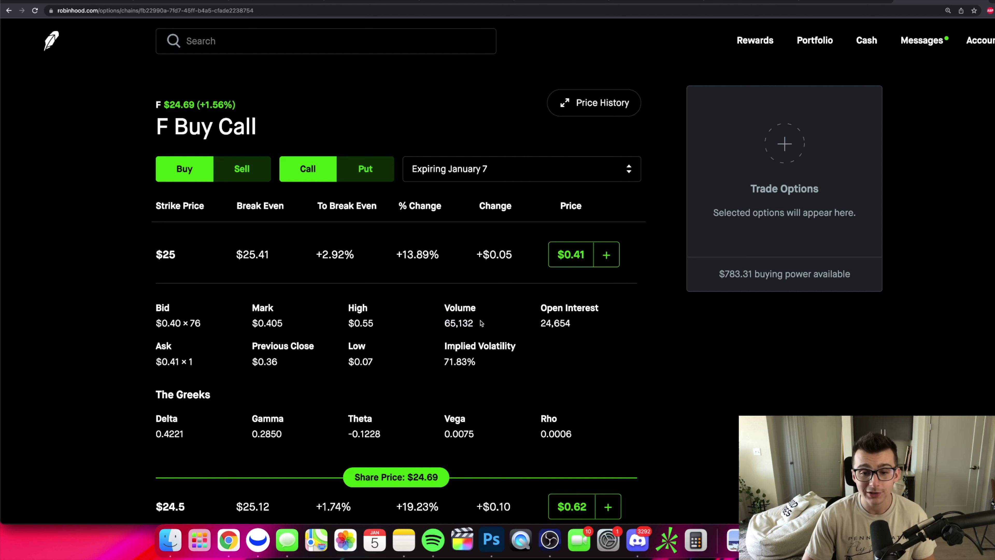
{"action": "double_click", "coordinate": [465, 324]}
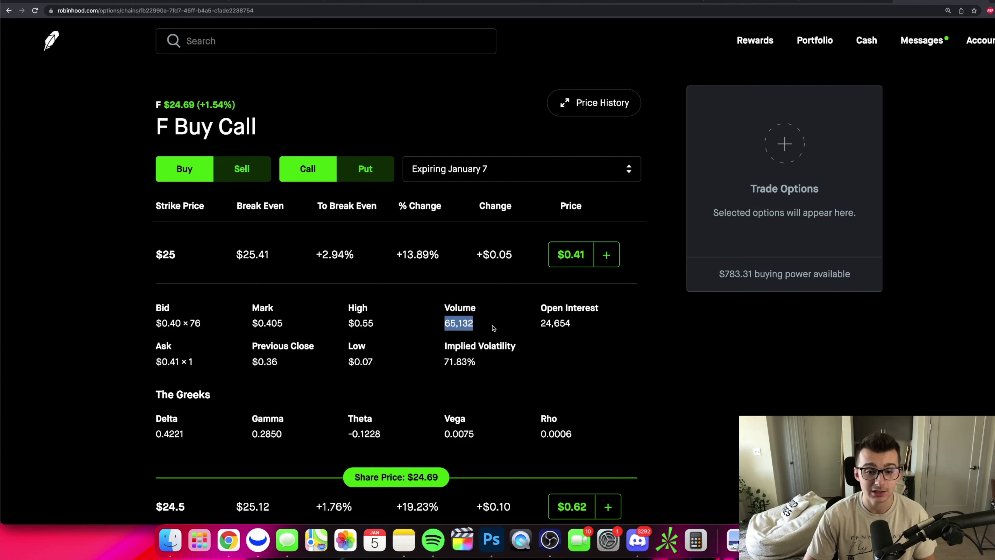
{"action": "double_click", "coordinate": [474, 323]}
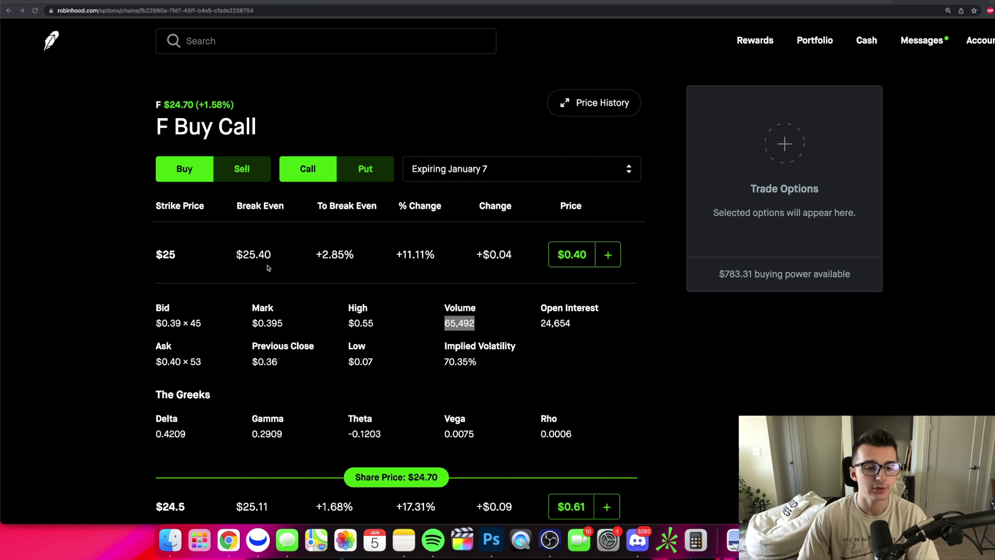
{"action": "left_click", "coordinate": [288, 260]}
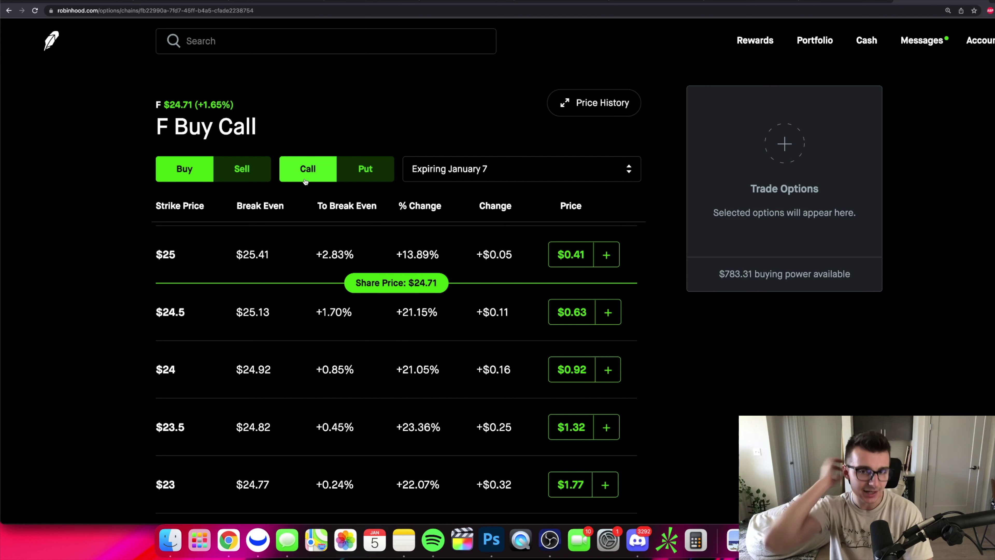
Look over the list of expiration dates for the Ford calls, keeping January 7 selected.
{"action": "left_click", "coordinate": [458, 174]}
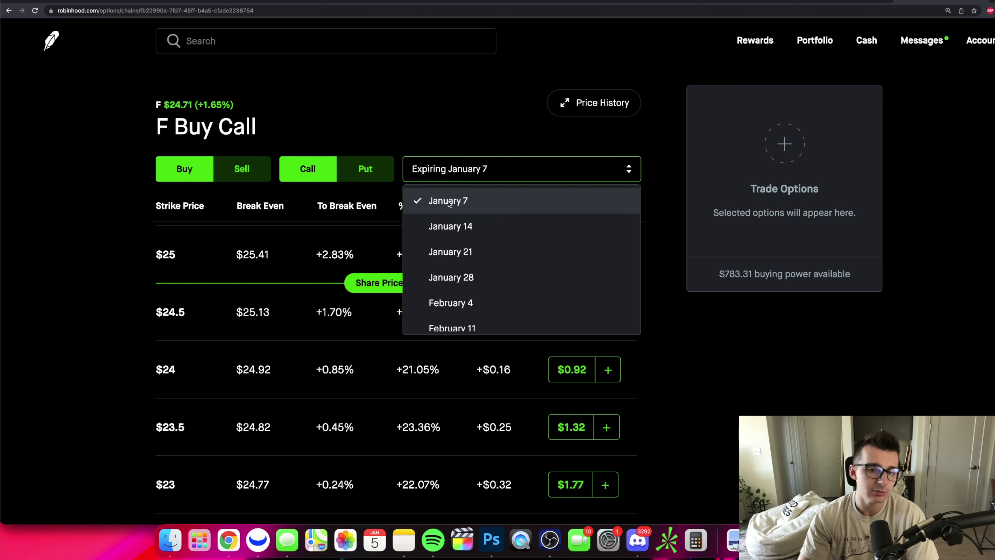
{"action": "left_click", "coordinate": [459, 171]}
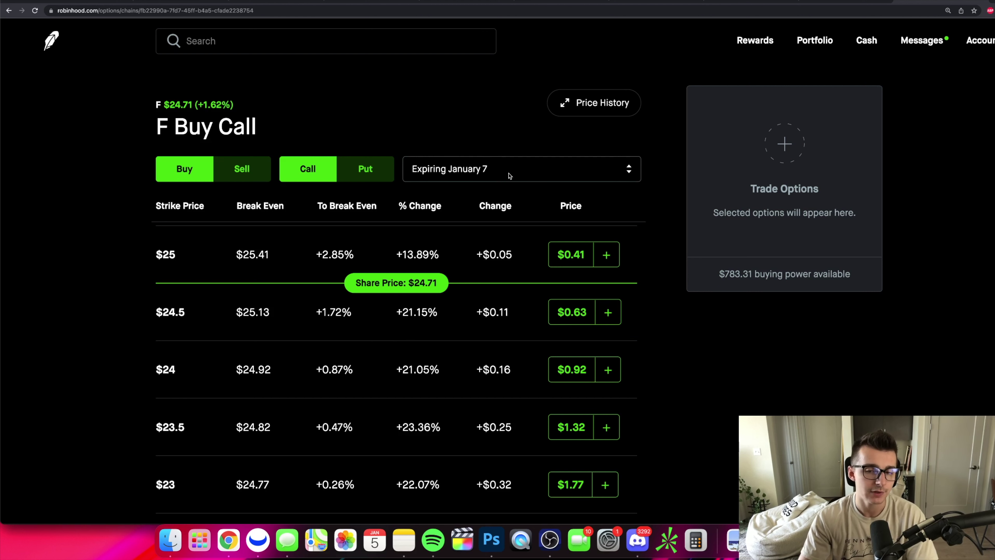
{"action": "left_click", "coordinate": [483, 172]}
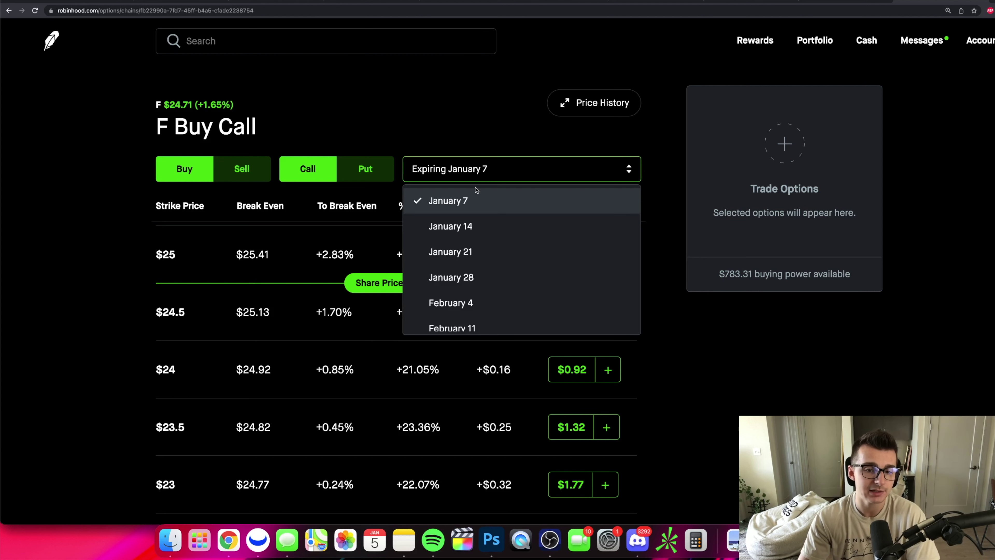
{"action": "left_click", "coordinate": [507, 170]}
{"action": "scroll", "coordinate": [210, 267], "scroll_direction": "up", "scroll_amount": 1}
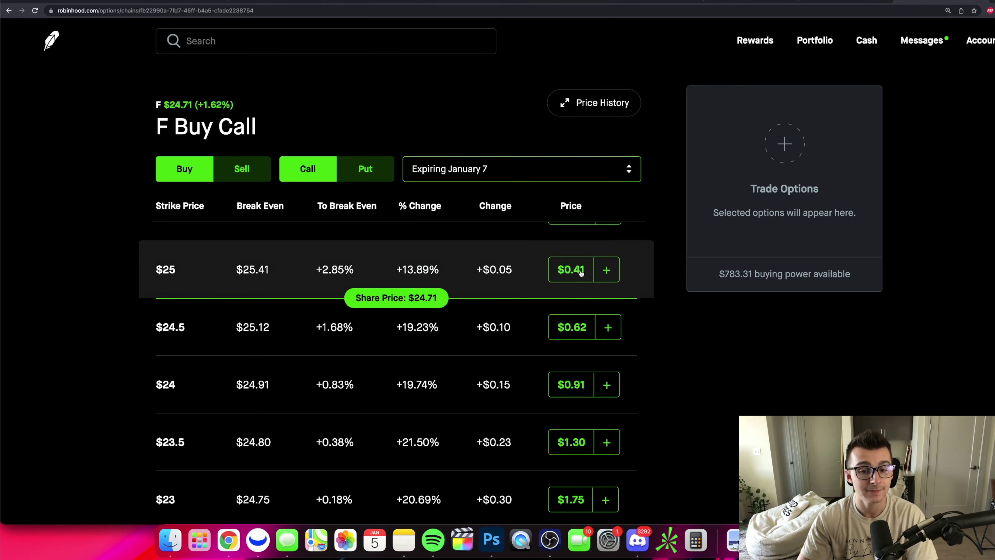
Switch the Ford call chain to the January 14 expiration and examine the strikes near the share price.
{"action": "left_click", "coordinate": [501, 169]}
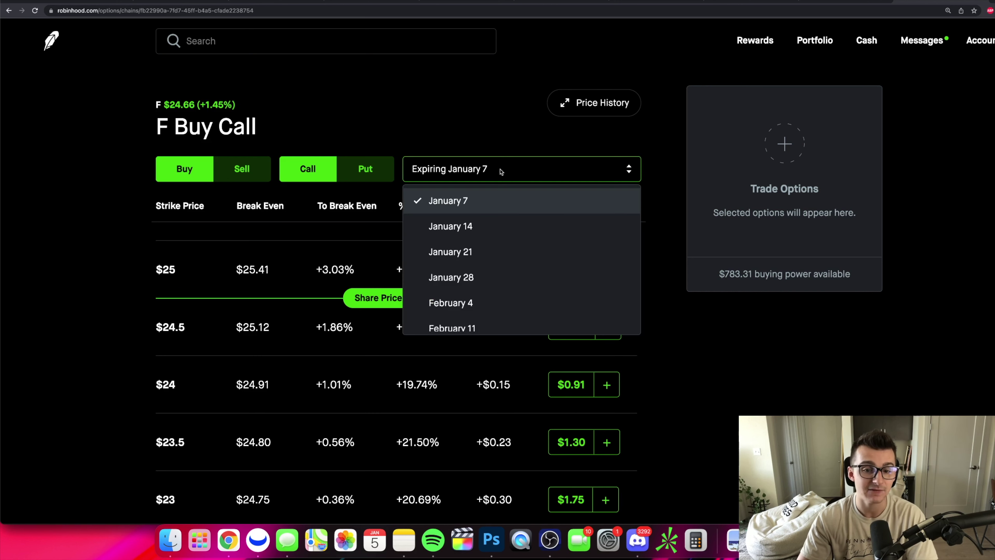
{"action": "left_click", "coordinate": [485, 226]}
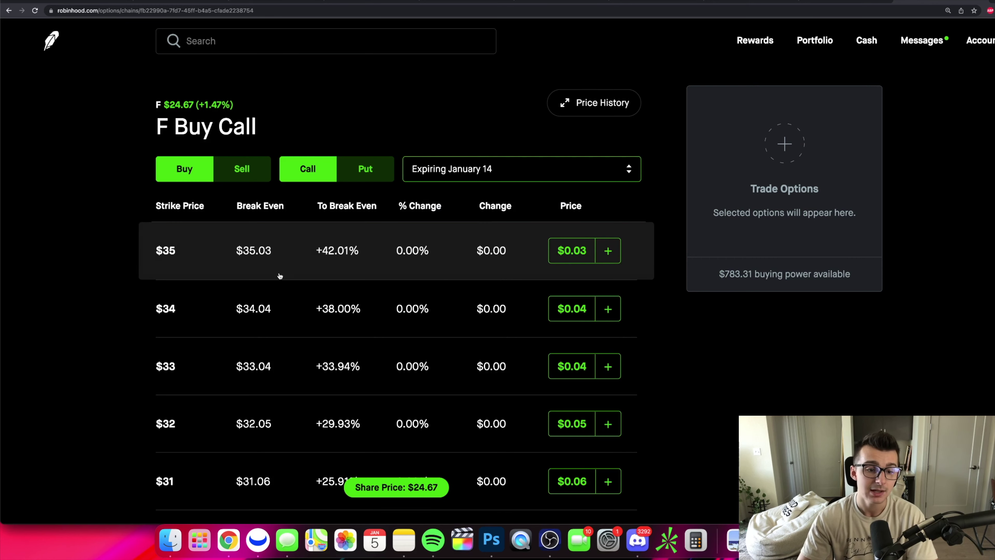
{"action": "scroll", "coordinate": [279, 275], "scroll_direction": "down", "scroll_amount": 15}
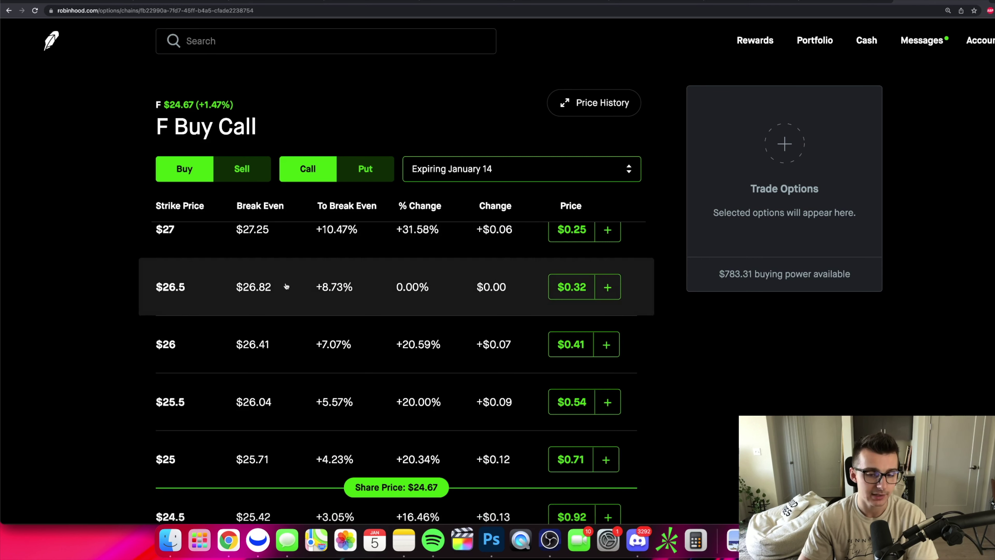
{"action": "scroll", "coordinate": [286, 287], "scroll_direction": "down", "scroll_amount": 3}
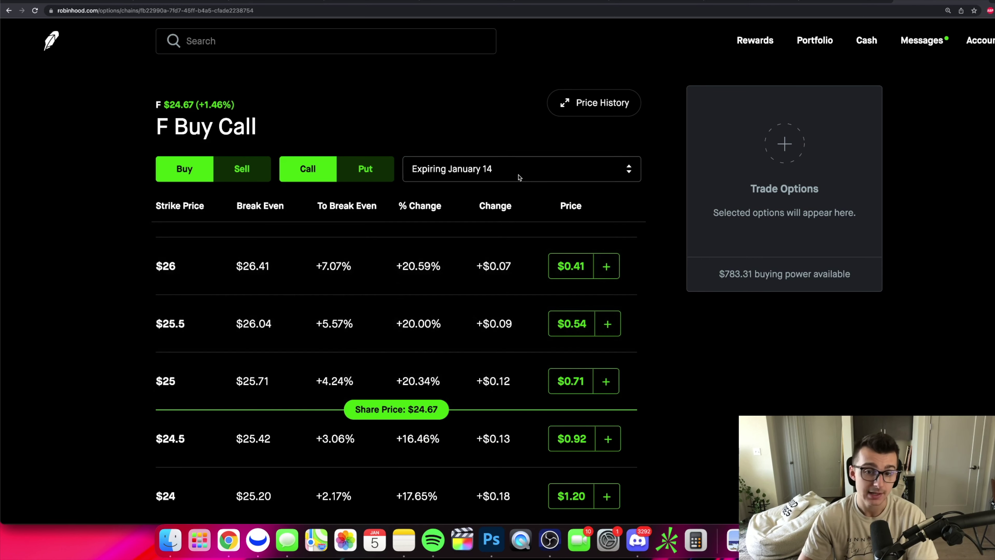
Switch the chain to the February 11 expiration and compare the call prices around the share price.
{"action": "left_click", "coordinate": [509, 173]}
{"action": "scroll", "coordinate": [493, 254], "scroll_direction": "down", "scroll_amount": 2}
{"action": "left_click", "coordinate": [466, 276]}
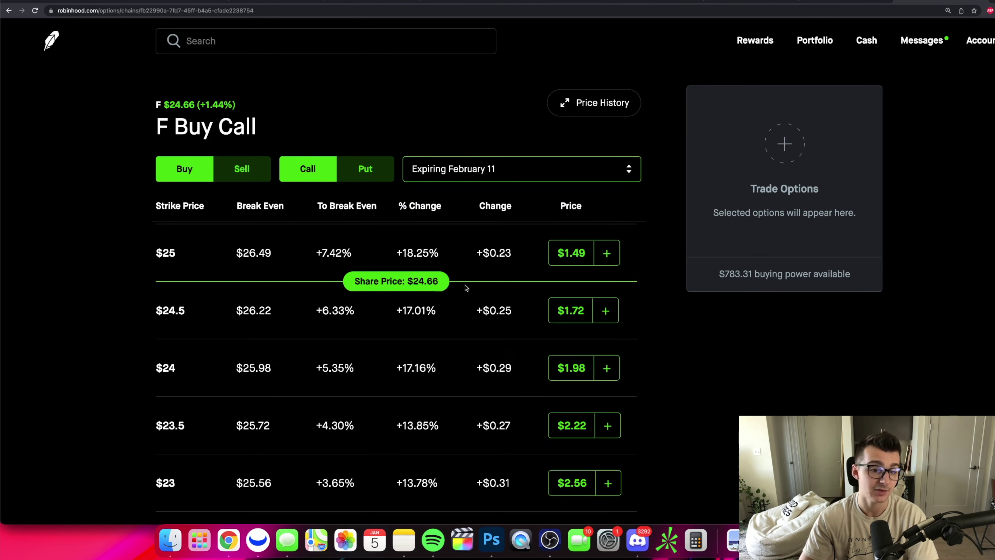
{"action": "scroll", "coordinate": [478, 298], "scroll_direction": "up", "scroll_amount": 1}
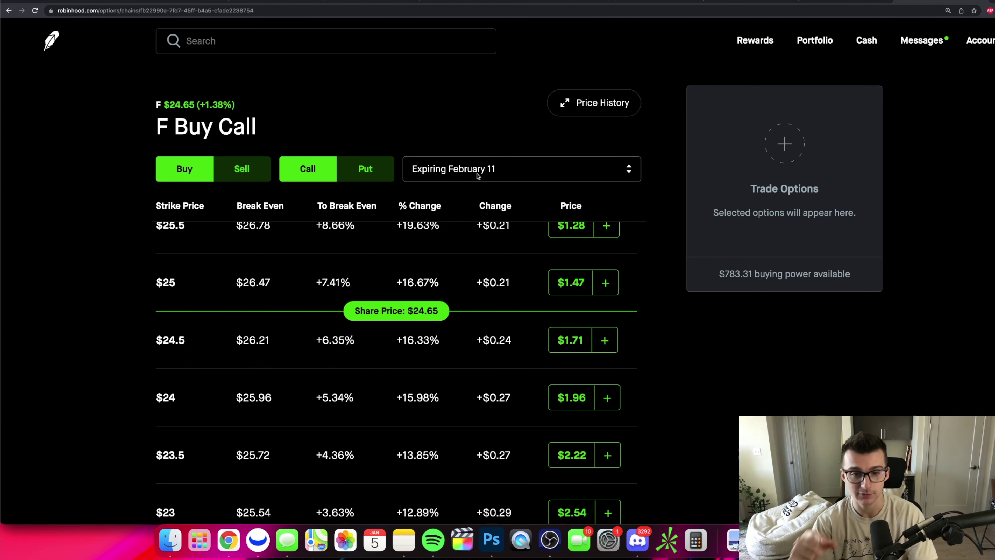
Set the expiration to January 28 and review the buy-side calls around the share price.
{"action": "left_click", "coordinate": [477, 174]}
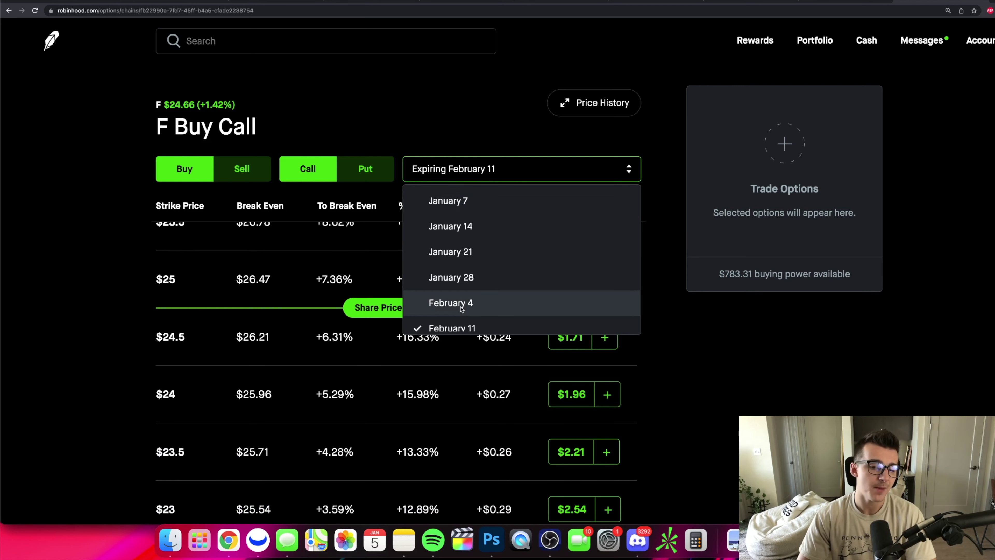
{"action": "left_click", "coordinate": [459, 279]}
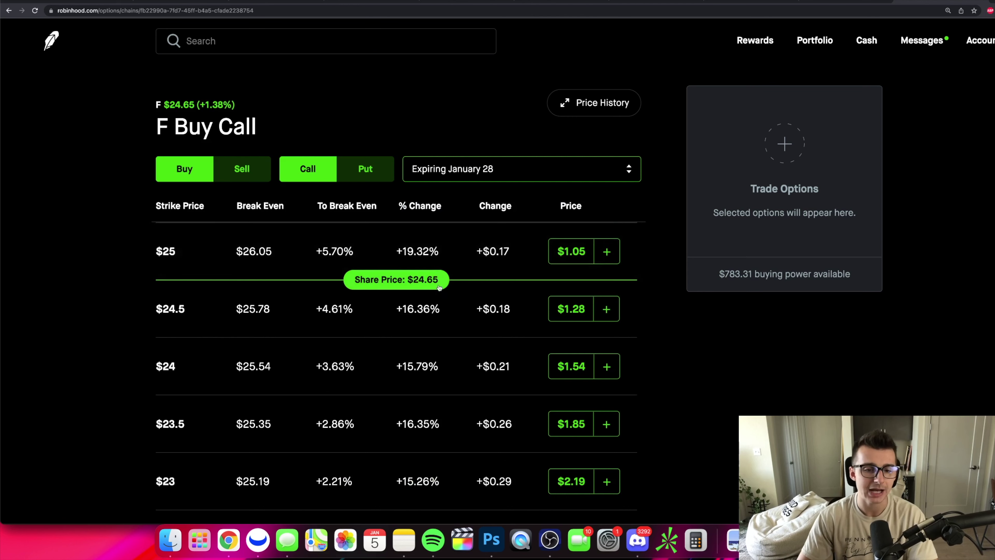
{"action": "scroll", "coordinate": [419, 344], "scroll_direction": "up", "scroll_amount": 1}
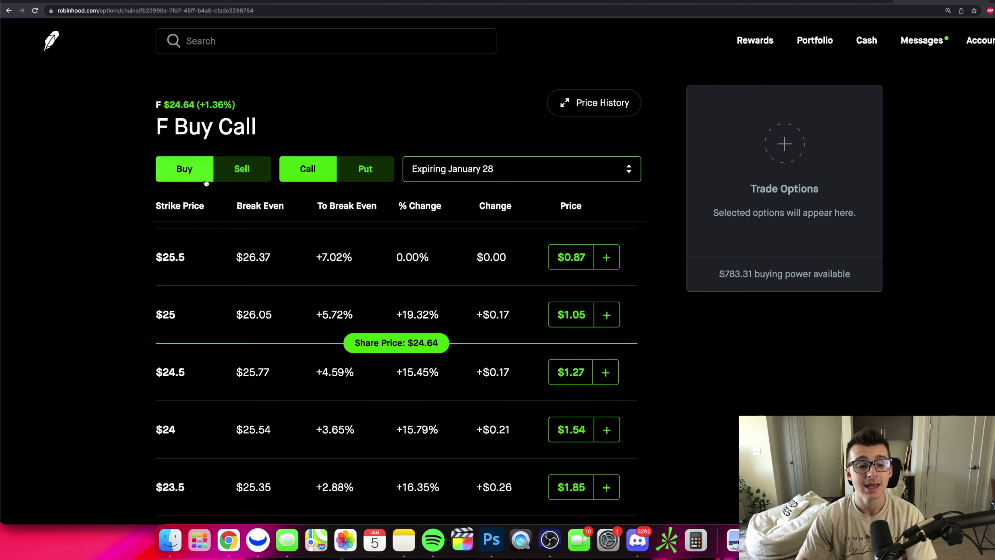
{"action": "left_click", "coordinate": [186, 166]}
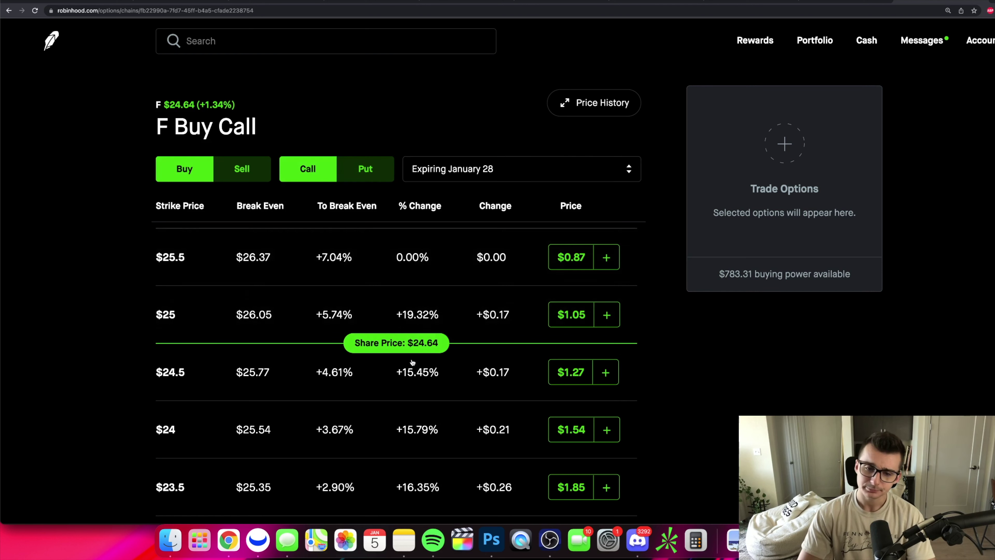
{"action": "scroll", "coordinate": [418, 345], "scroll_direction": "down", "scroll_amount": 2}
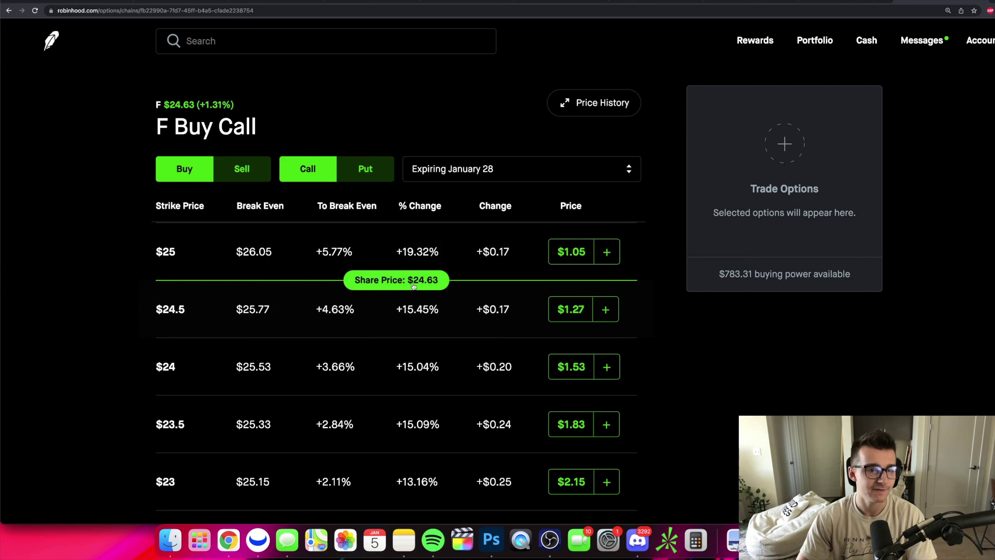
{"action": "scroll", "coordinate": [437, 285], "scroll_direction": "up", "scroll_amount": 2}
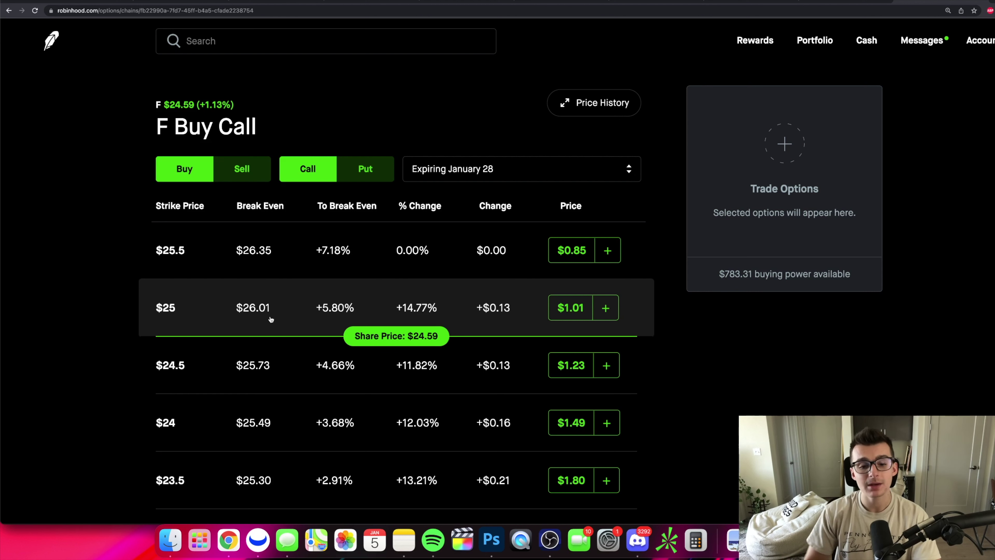
Point out the $25 strike call and examine the higher out-of-the-money strikes and their prices for January 28.
{"action": "left_click", "coordinate": [160, 309]}
{"action": "left_click", "coordinate": [181, 308]}
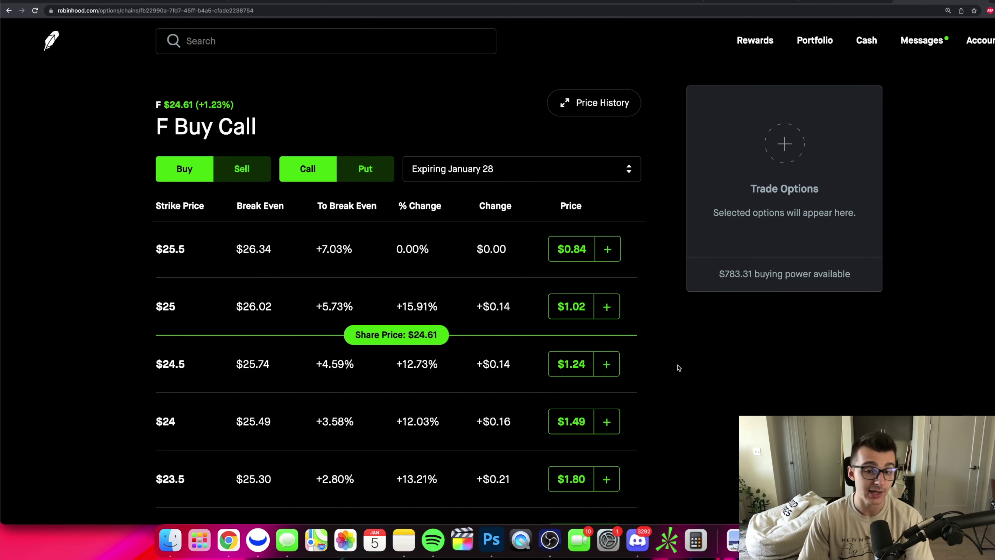
{"action": "scroll", "coordinate": [666, 365], "scroll_direction": "up", "scroll_amount": 3}
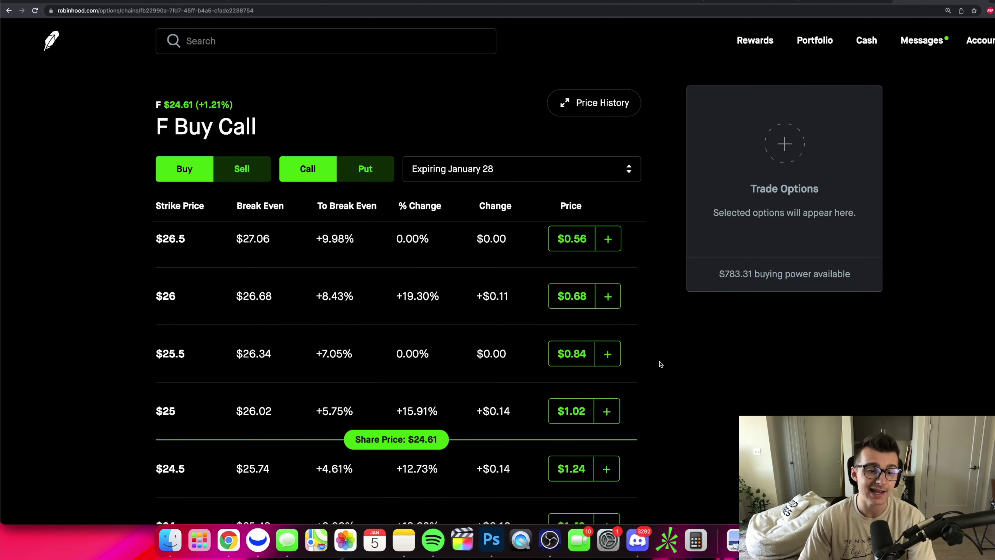
{"action": "scroll", "coordinate": [661, 364], "scroll_direction": "up", "scroll_amount": 2}
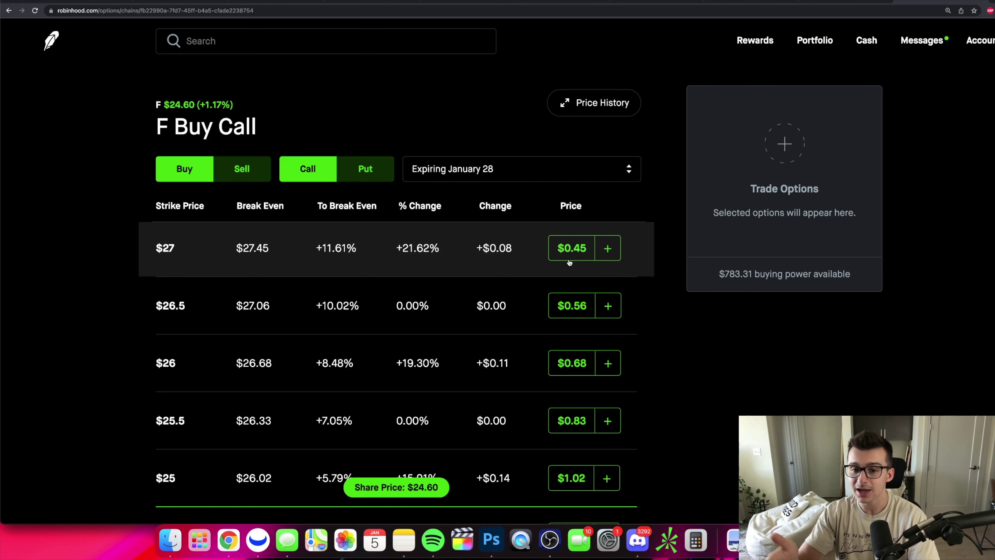
{"action": "scroll", "coordinate": [644, 370], "scroll_direction": "up", "scroll_amount": 2}
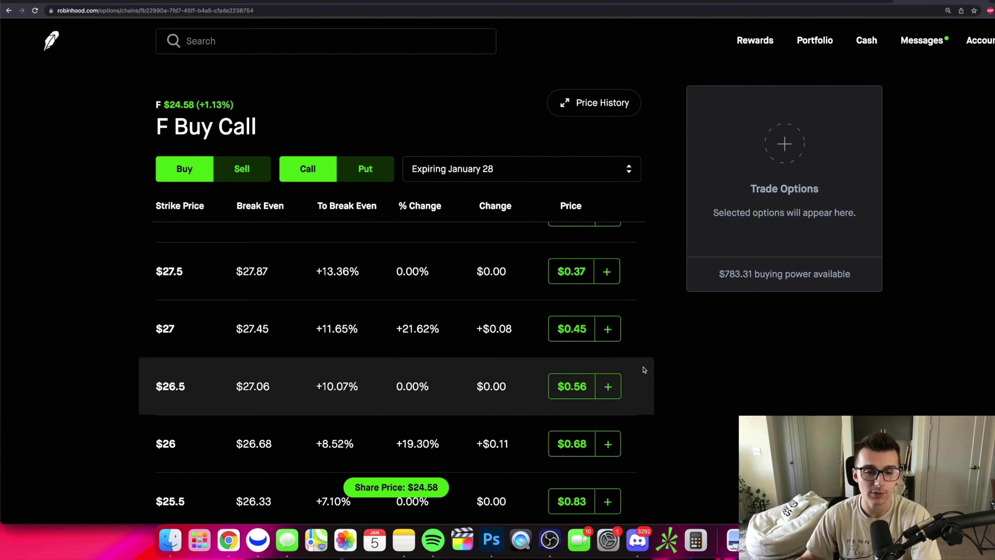
{"action": "scroll", "coordinate": [644, 369], "scroll_direction": "down", "scroll_amount": 5}
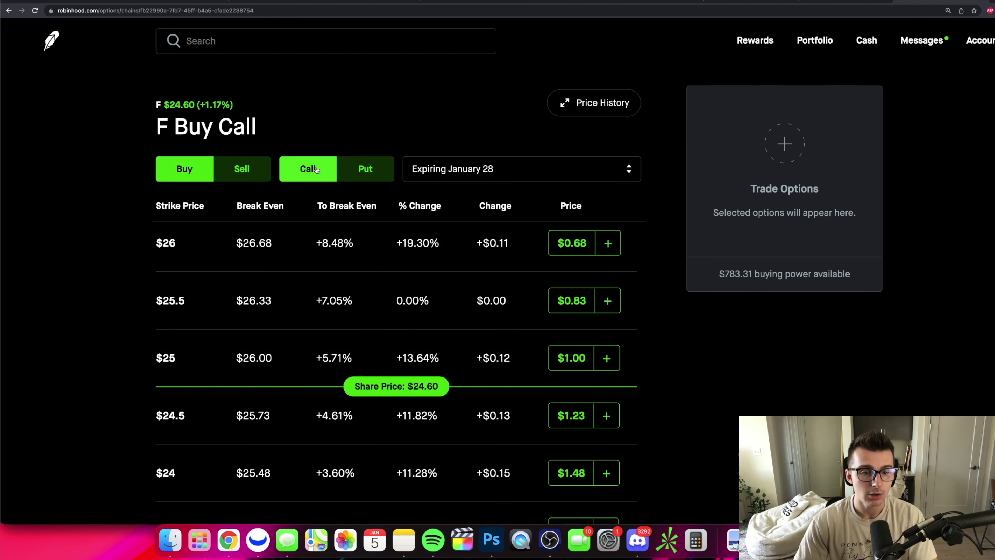
Select the $25 call expiring January 28 for purchase and highlight the order summary's Long Call title and expiration.
{"action": "left_click", "coordinate": [582, 360]}
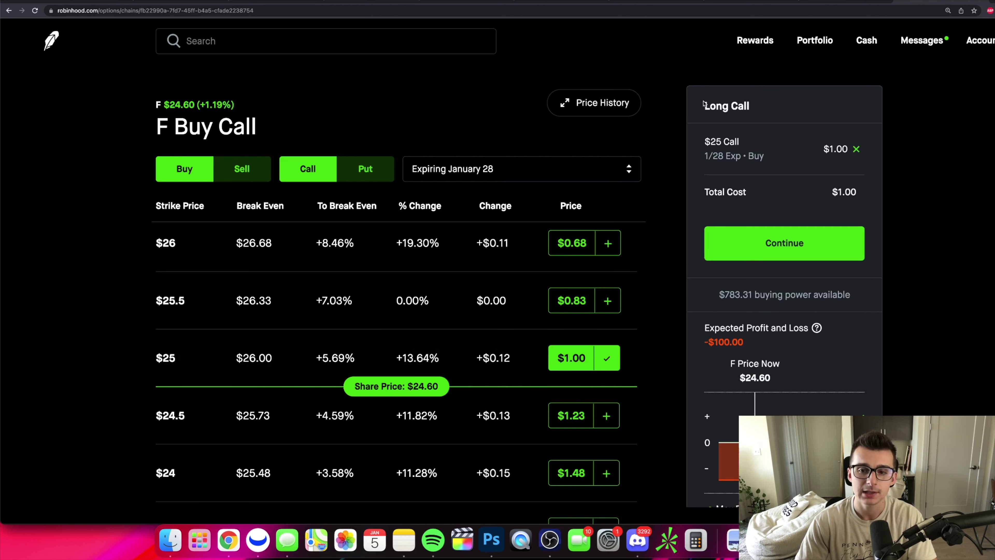
{"action": "left_click_drag", "start_coordinate": [706, 104], "coordinate": [756, 108]}
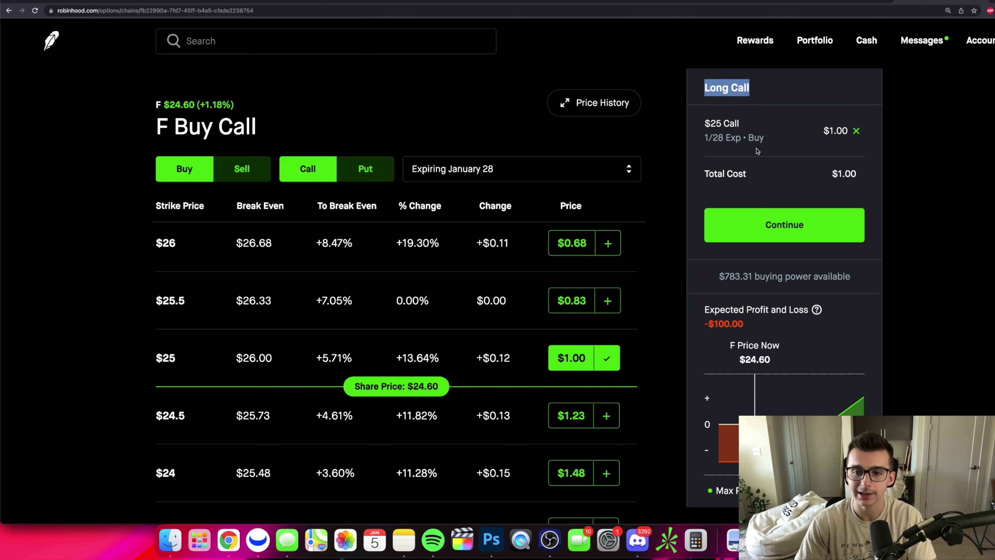
{"action": "left_click_drag", "start_coordinate": [711, 124], "coordinate": [733, 137]}
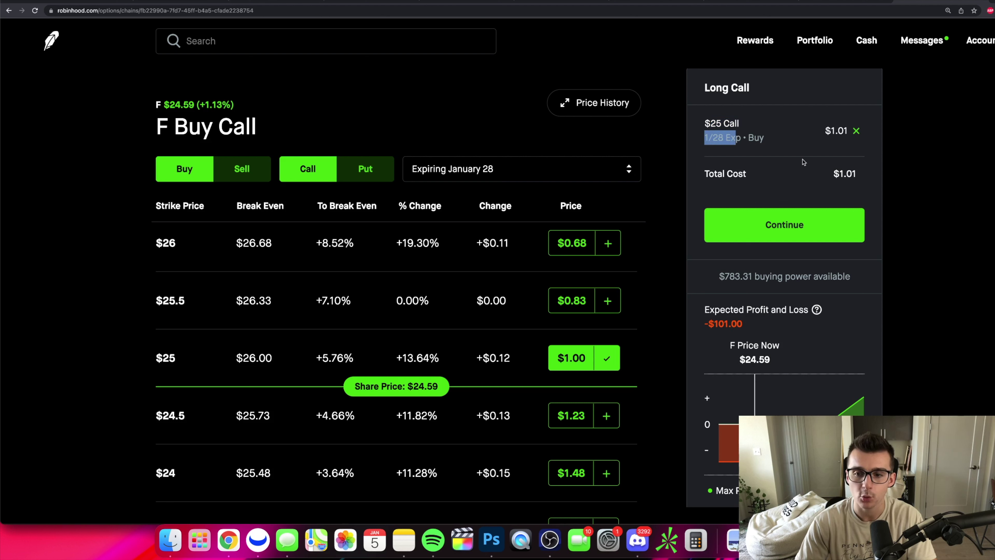
Highlight the order's total cost and examine the expected profit and loss chart with its max loss and break-even figures.
{"action": "left_click_drag", "start_coordinate": [704, 173], "coordinate": [862, 174]}
{"action": "scroll", "coordinate": [862, 174], "scroll_direction": "down", "scroll_amount": 2}
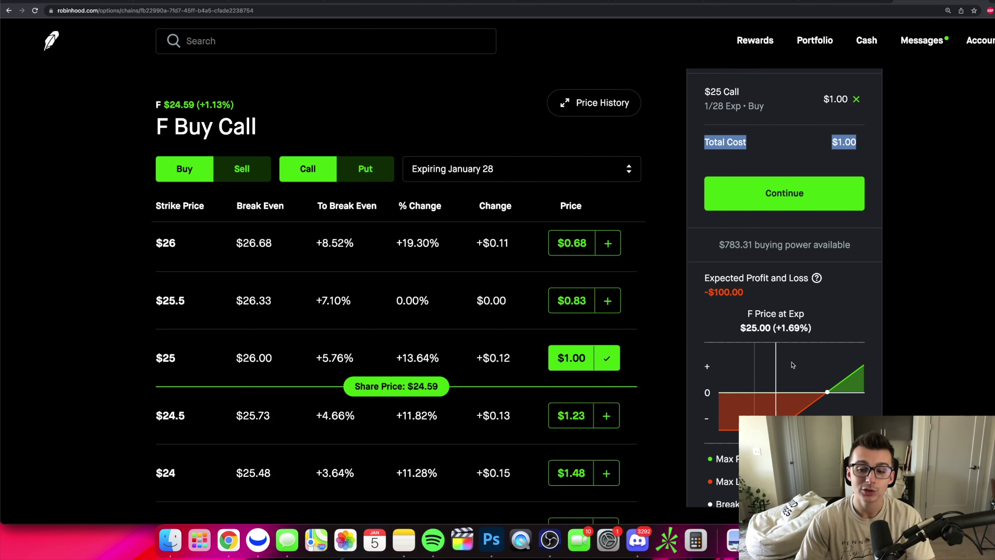
{"action": "scroll", "coordinate": [814, 386], "scroll_direction": "down", "scroll_amount": 2}
{"action": "scroll", "coordinate": [815, 386], "scroll_direction": "down", "scroll_amount": 2}
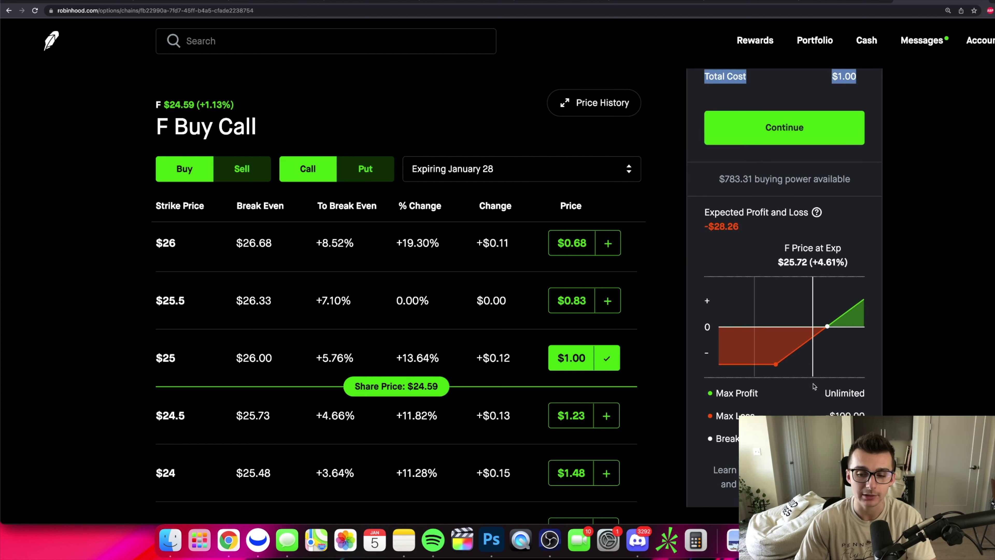
{"action": "left_click_drag", "start_coordinate": [830, 415], "coordinate": [877, 414]}
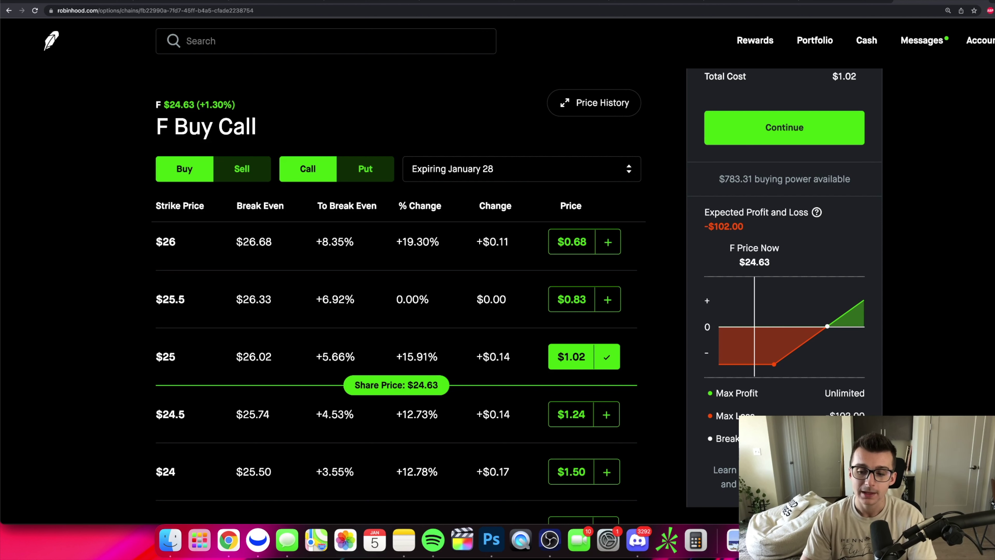
{"action": "double_click", "coordinate": [716, 438]}
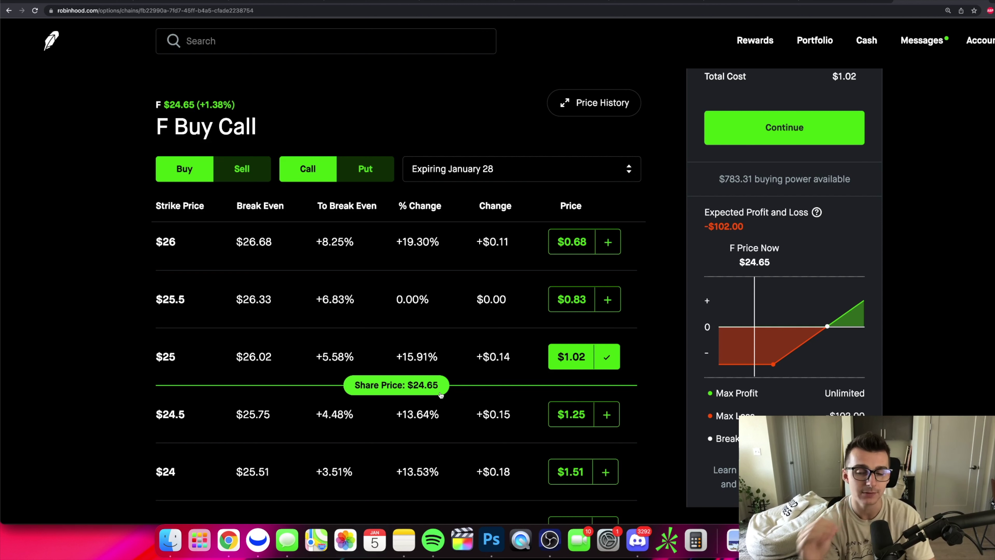
Continue to the $25 call's order details and review the max cost and expected profit and loss chart.
{"action": "scroll", "coordinate": [779, 254], "scroll_direction": "up", "scroll_amount": 3}
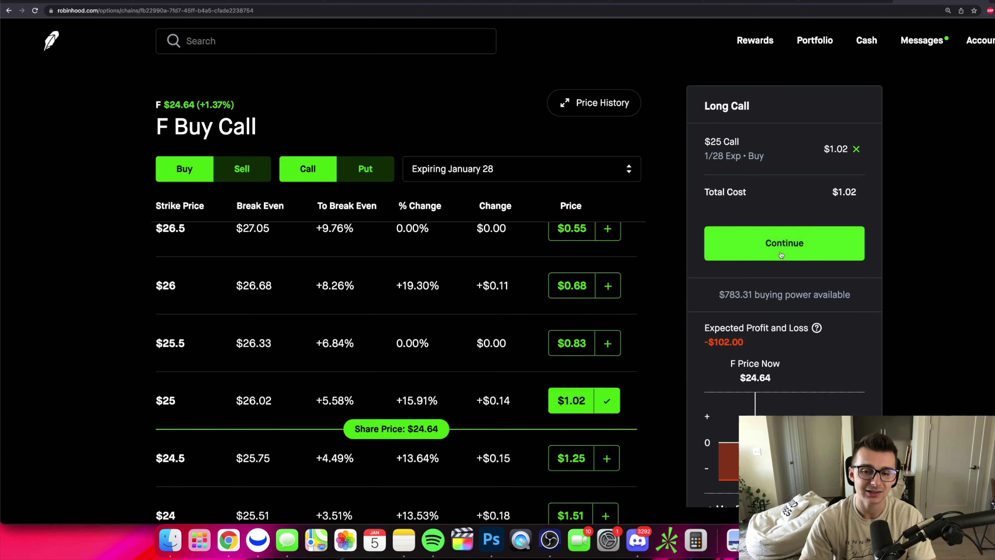
{"action": "left_click", "coordinate": [780, 255]}
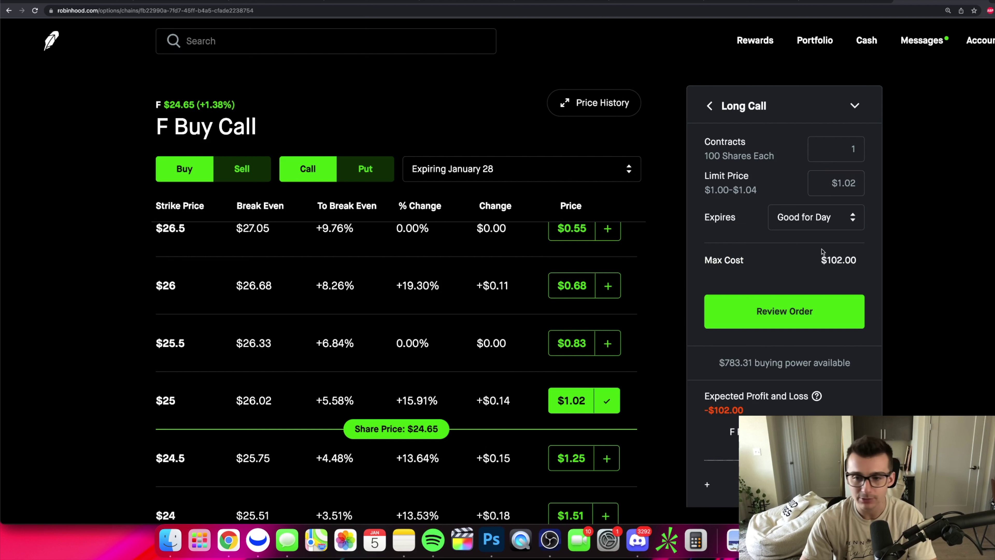
{"action": "scroll", "coordinate": [821, 251], "scroll_direction": "down", "scroll_amount": 4}
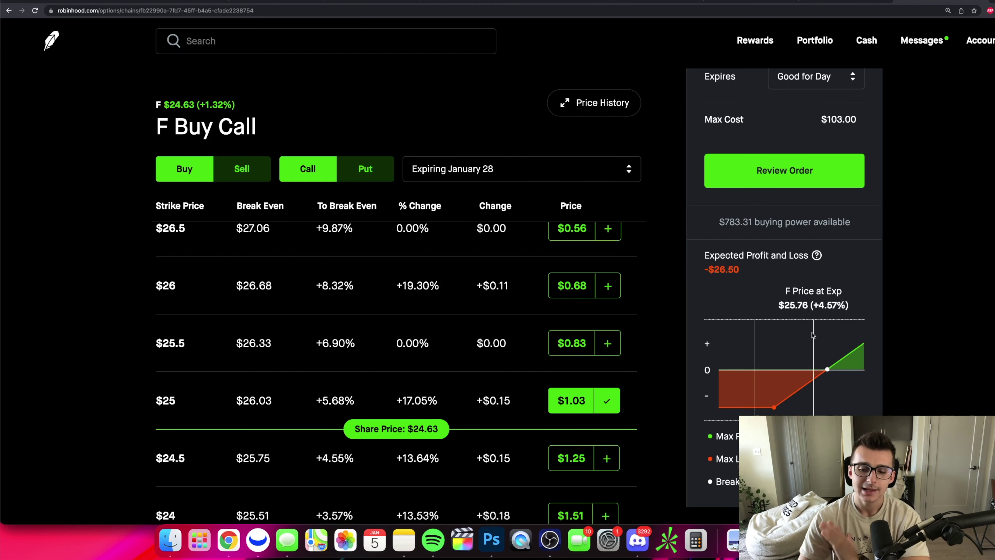
{"action": "scroll", "coordinate": [782, 333], "scroll_direction": "down", "scroll_amount": 1}
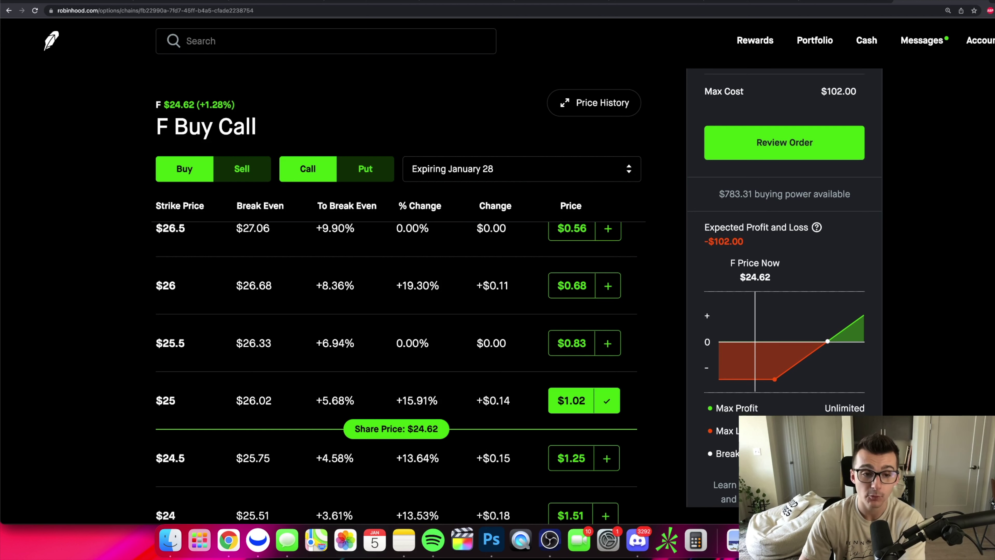
{"action": "scroll", "coordinate": [784, 275], "scroll_direction": "up", "scroll_amount": 3}
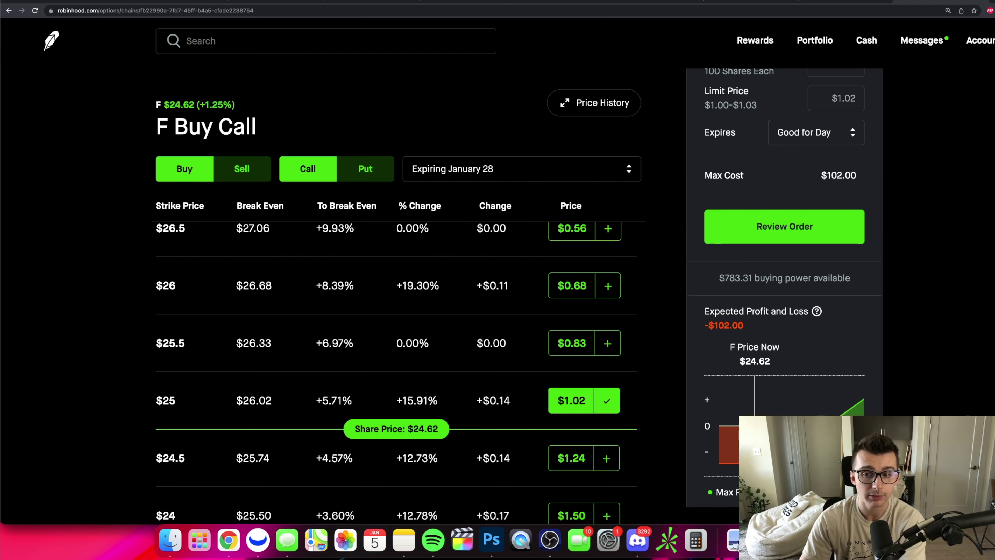
{"action": "scroll", "coordinate": [784, 274], "scroll_direction": "down", "scroll_amount": 3}
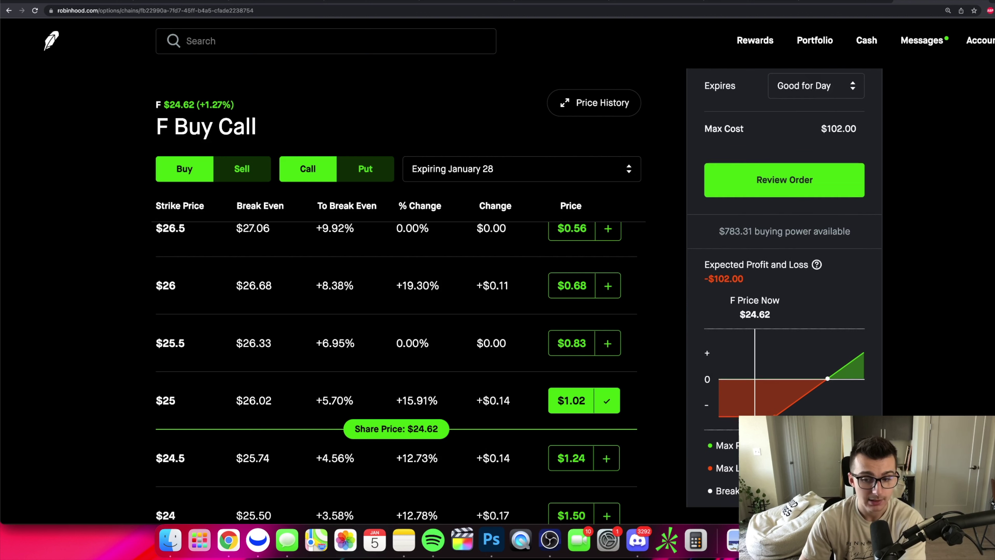
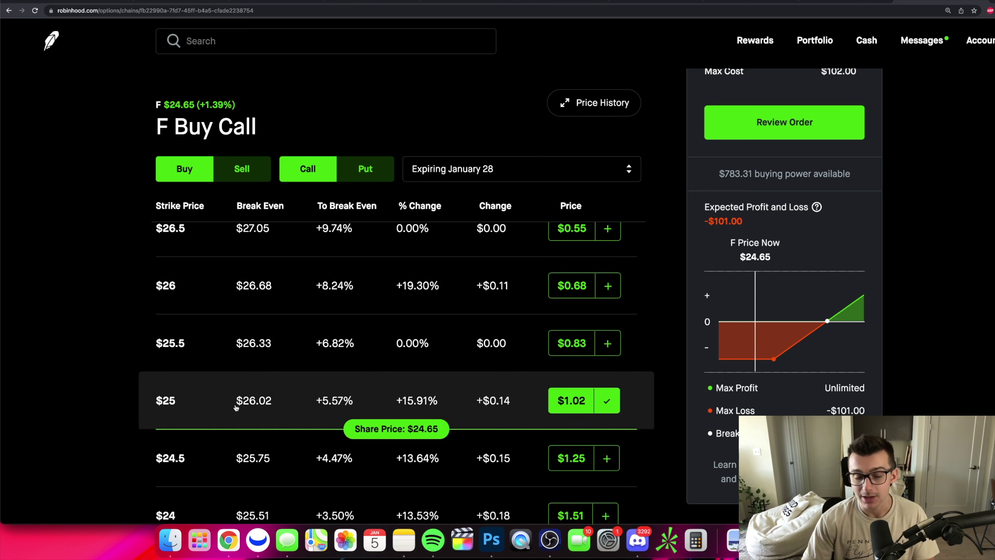
Highlight the $25 strike and compare its price and break-even with the lower strikes from $24.5 down to $23.
{"action": "double_click", "coordinate": [159, 399]}
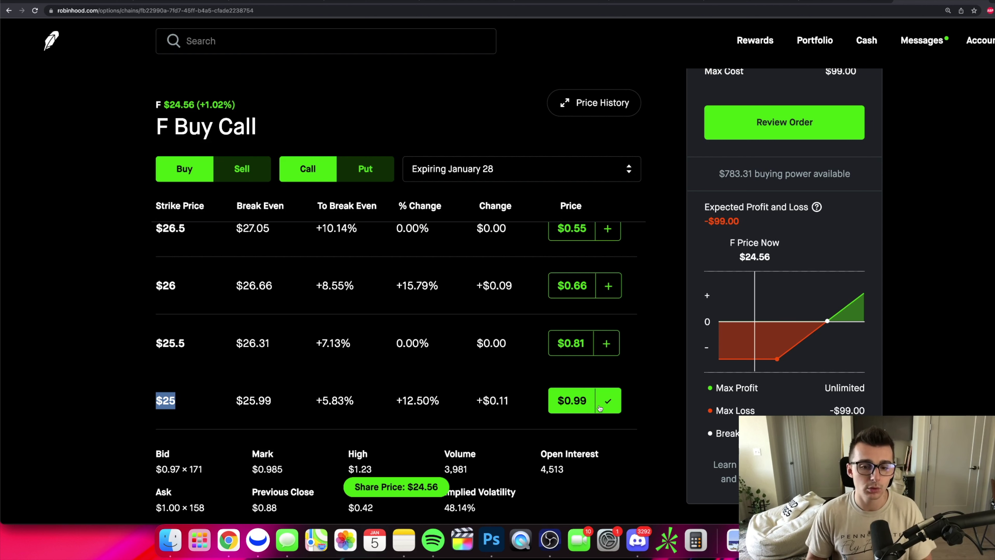
{"action": "scroll", "coordinate": [180, 314], "scroll_direction": "down", "scroll_amount": 2}
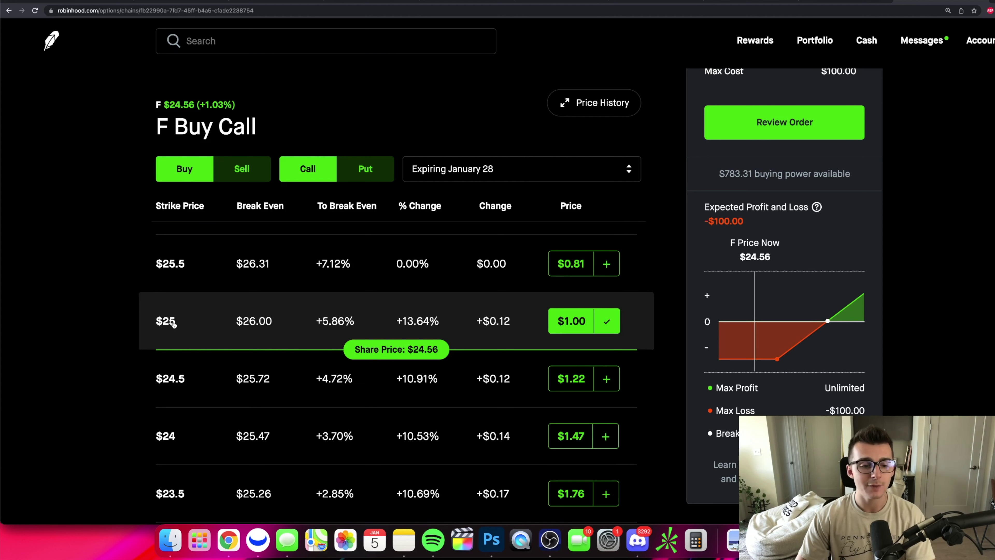
{"action": "scroll", "coordinate": [225, 410], "scroll_direction": "down", "scroll_amount": 1}
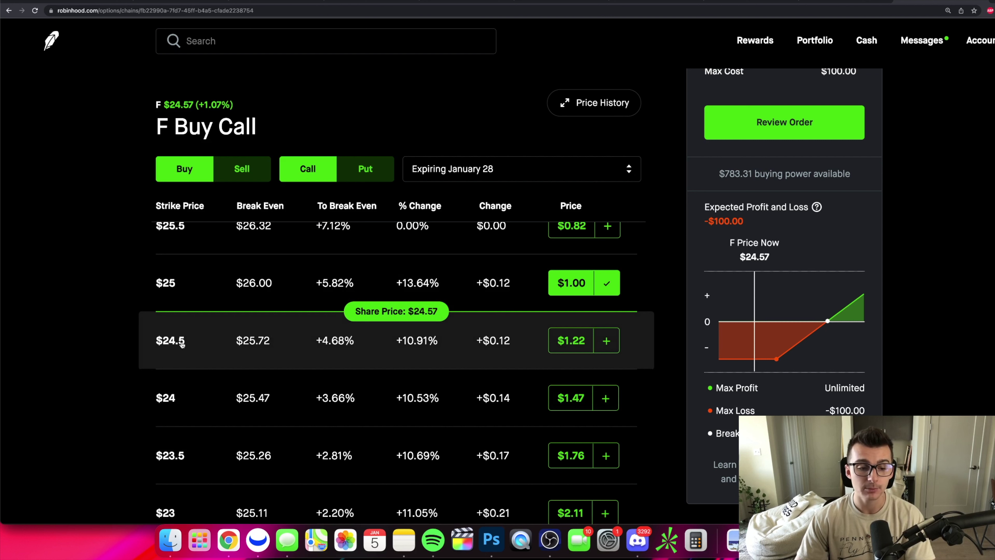
{"action": "scroll", "coordinate": [204, 345], "scroll_direction": "down", "scroll_amount": 1}
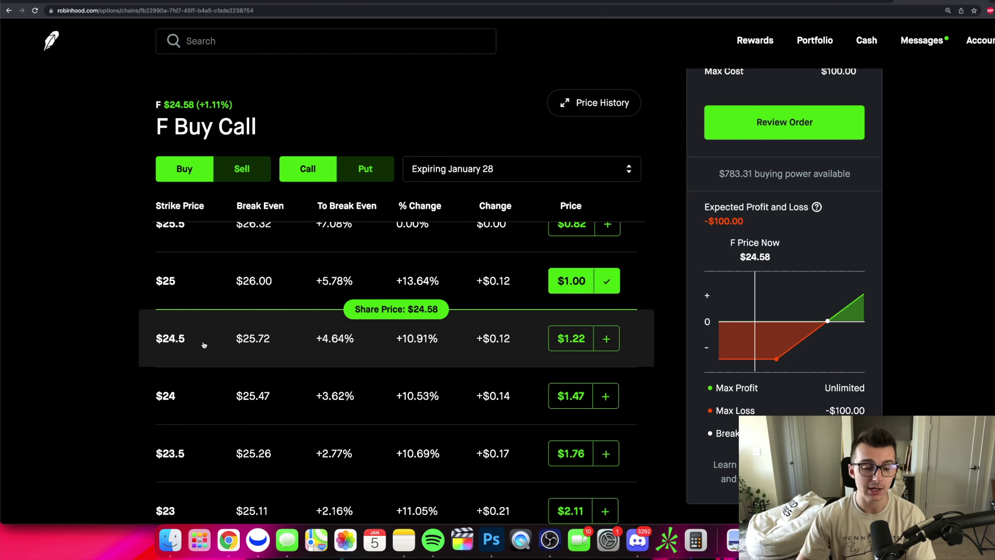
{"action": "scroll", "coordinate": [197, 460], "scroll_direction": "down", "scroll_amount": 1}
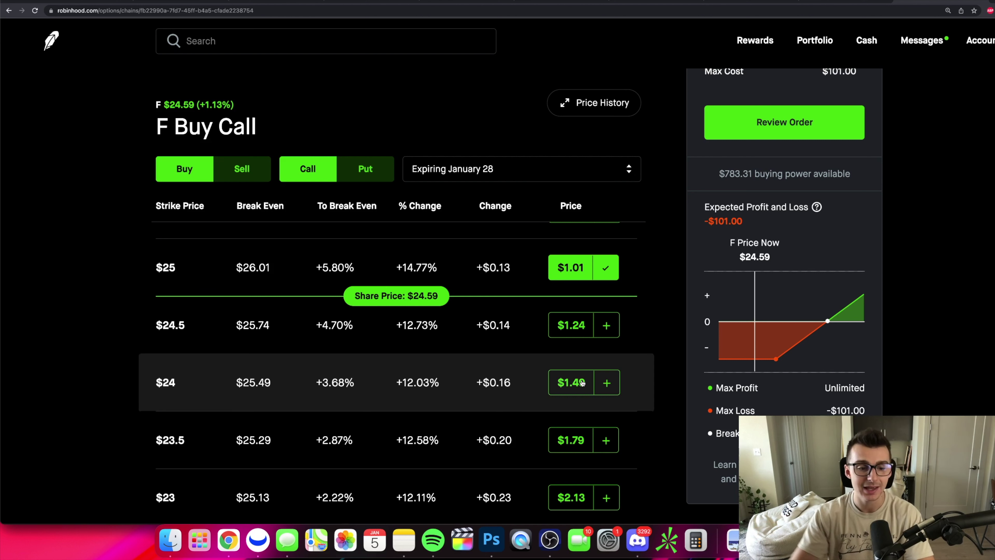
{"action": "scroll", "coordinate": [186, 373], "scroll_direction": "up", "scroll_amount": 2}
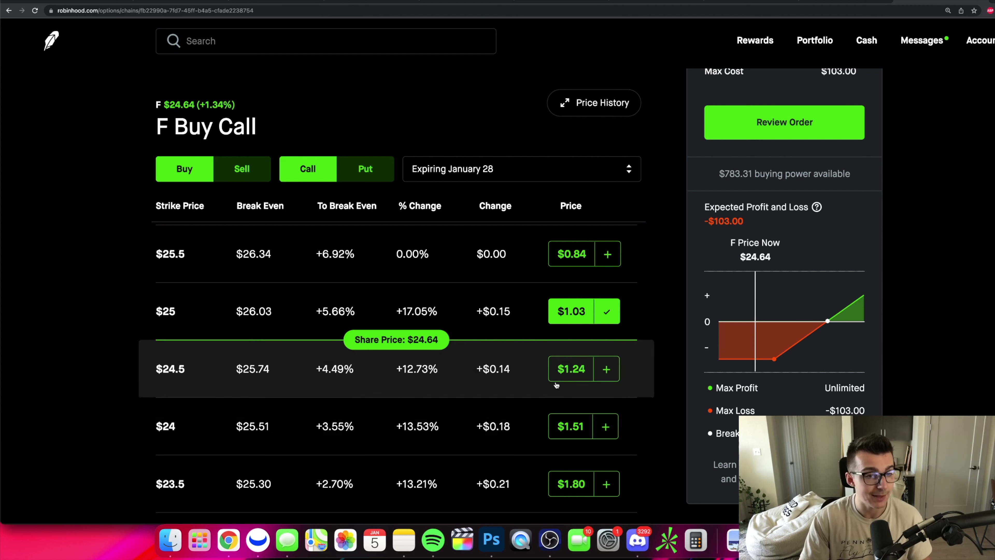
Highlight the 100 Shares Each note in the order form and inspect the contract quantity field without changing it.
{"action": "scroll", "coordinate": [990, 212], "scroll_direction": "up", "scroll_amount": 5}
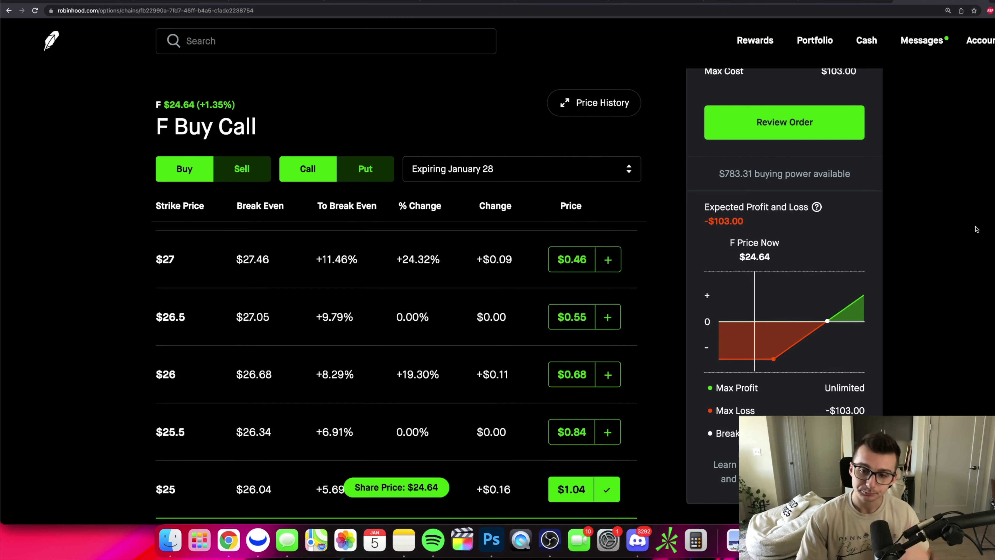
{"action": "scroll", "coordinate": [873, 265], "scroll_direction": "up", "scroll_amount": 1}
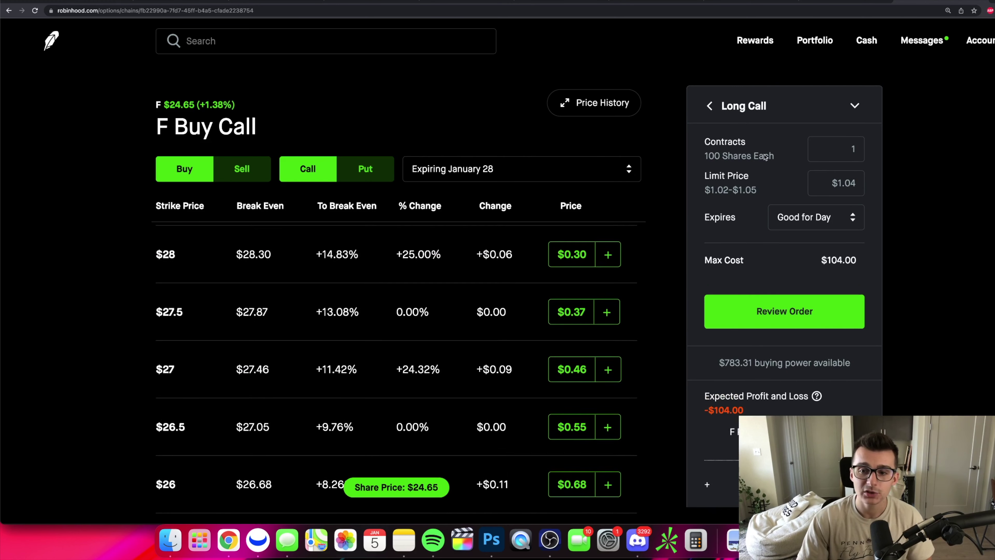
{"action": "scroll", "coordinate": [477, 327], "scroll_direction": "down", "scroll_amount": 3}
{"action": "scroll", "coordinate": [477, 326], "scroll_direction": "down", "scroll_amount": 2}
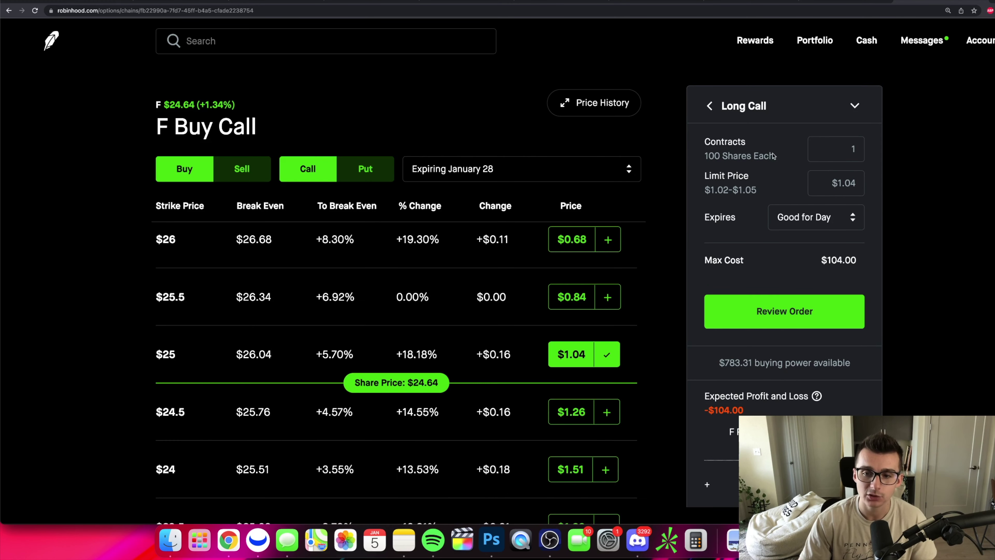
{"action": "left_click_drag", "start_coordinate": [704, 156], "coordinate": [781, 154]}
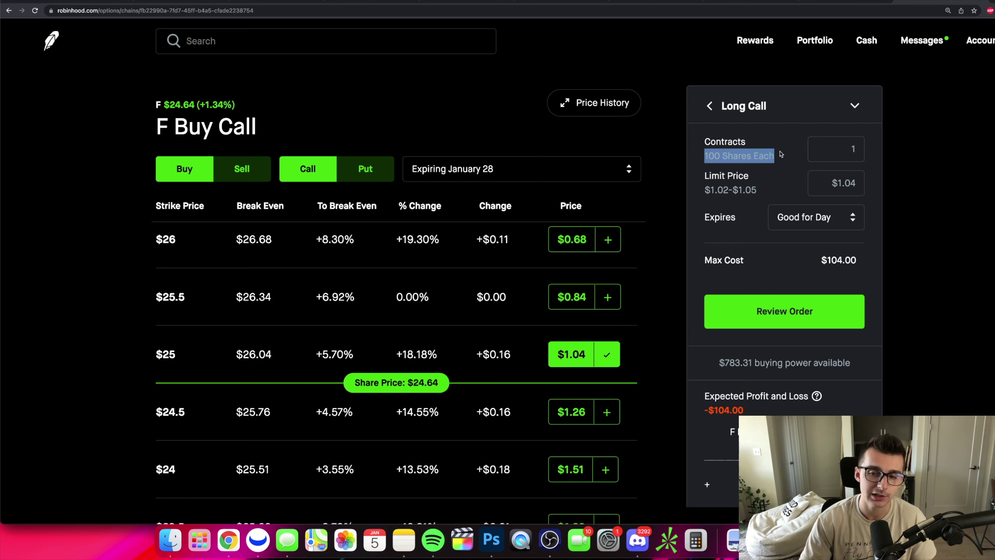
{"action": "left_click", "coordinate": [758, 156]}
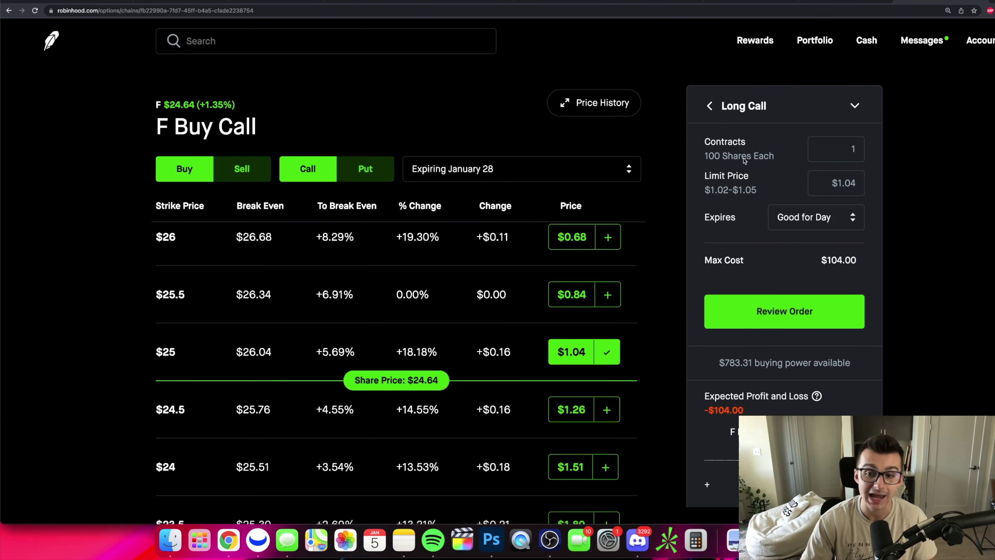
{"action": "left_click", "coordinate": [859, 152]}
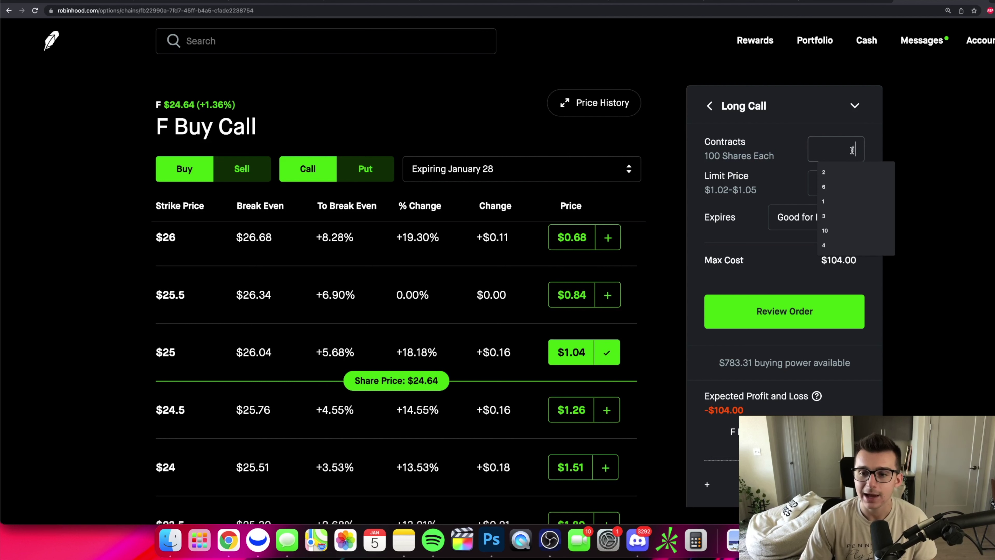
{"action": "left_click", "coordinate": [936, 145]}
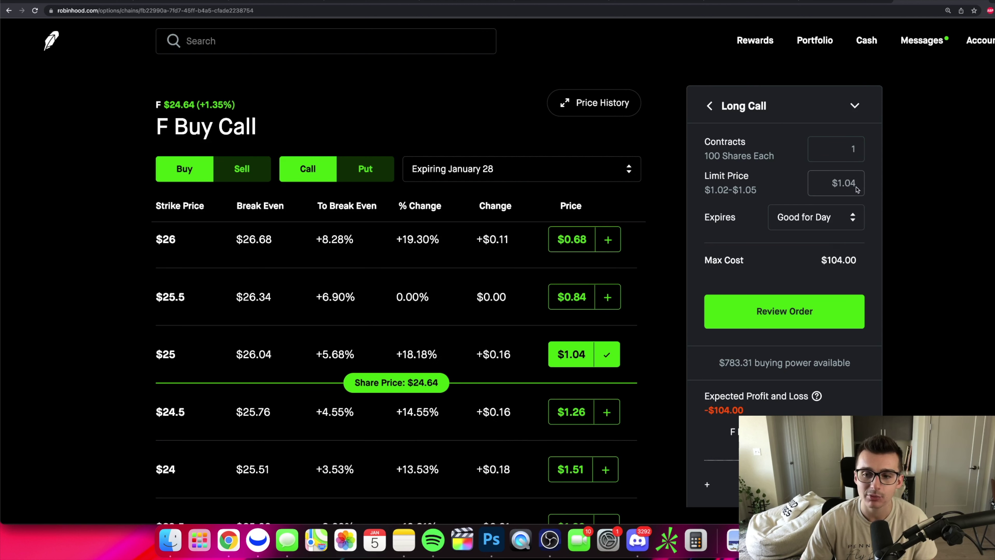
Highlight the limit price range, expand the $25 call's details and point out its bid and ask prices.
{"action": "left_click_drag", "start_coordinate": [705, 191], "coordinate": [757, 190]}
{"action": "left_click", "coordinate": [395, 361]}
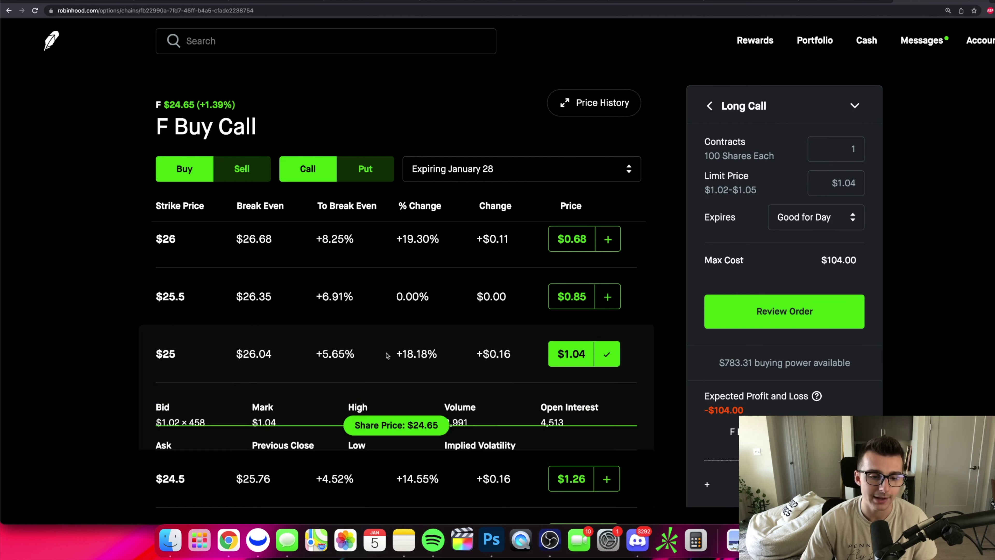
{"action": "double_click", "coordinate": [169, 357]}
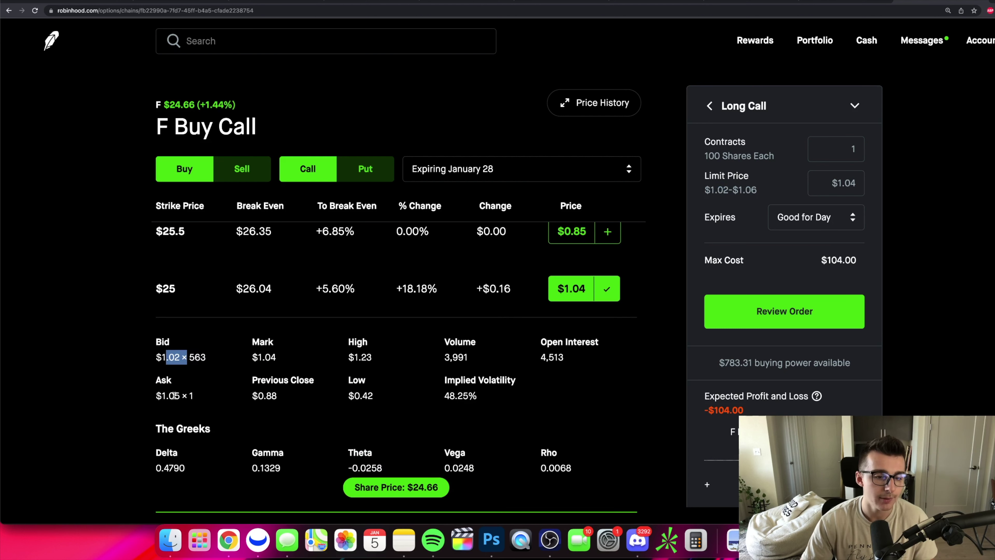
{"action": "double_click", "coordinate": [171, 396]}
Check the order's expiration choices and set the limit price to $1.00.
{"action": "left_click", "coordinate": [855, 183]}
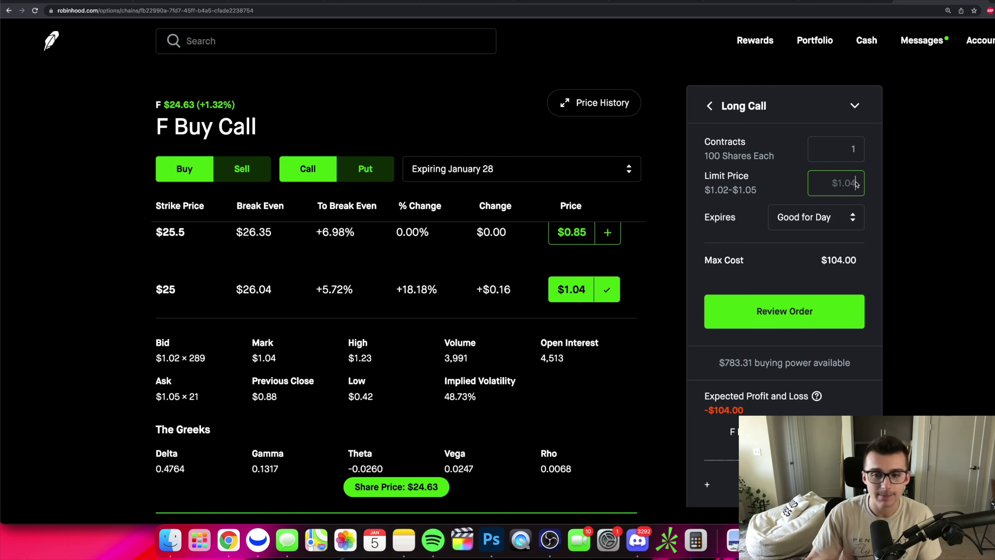
{"action": "left_click", "coordinate": [833, 218]}
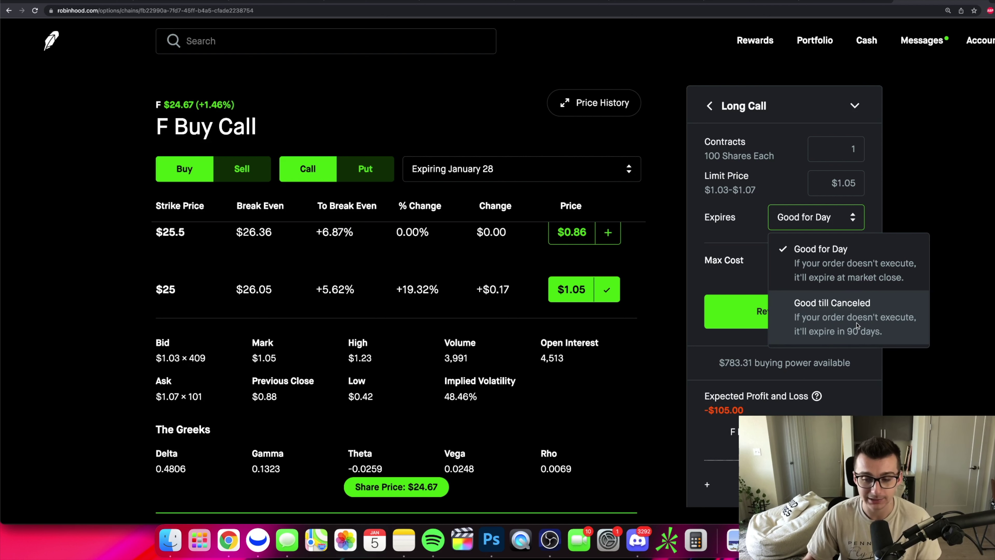
{"action": "left_click", "coordinate": [852, 184]}
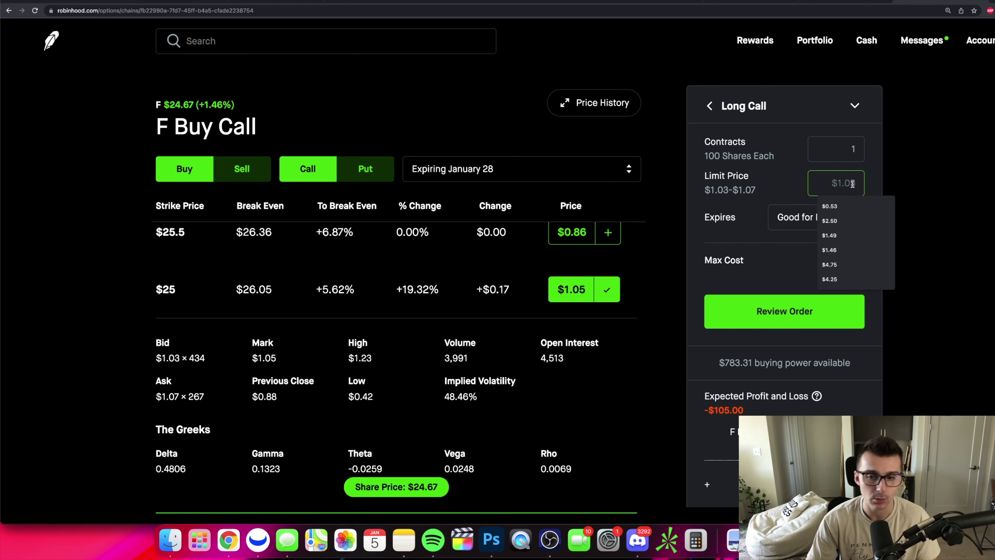
{"action": "type", "text": "1"}
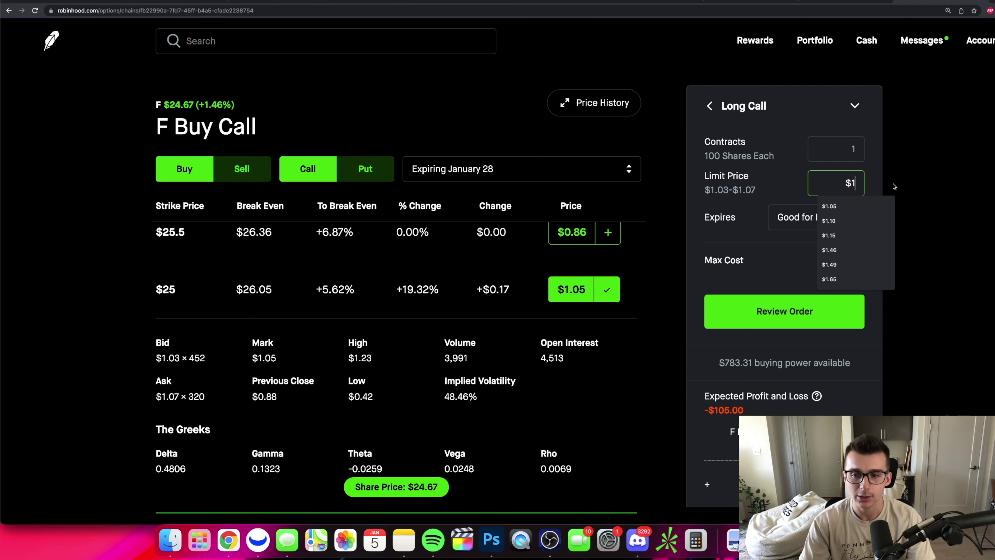
{"action": "left_click", "coordinate": [929, 186]}
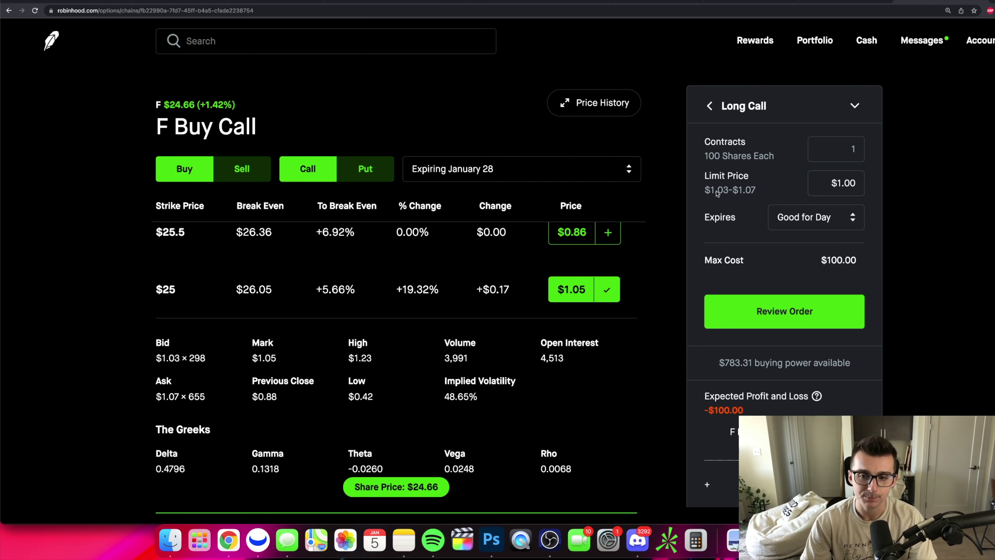
Highlight the bid-ask range under the limit price and set the order to expire Good till Canceled.
{"action": "left_click_drag", "start_coordinate": [710, 191], "coordinate": [763, 191]}
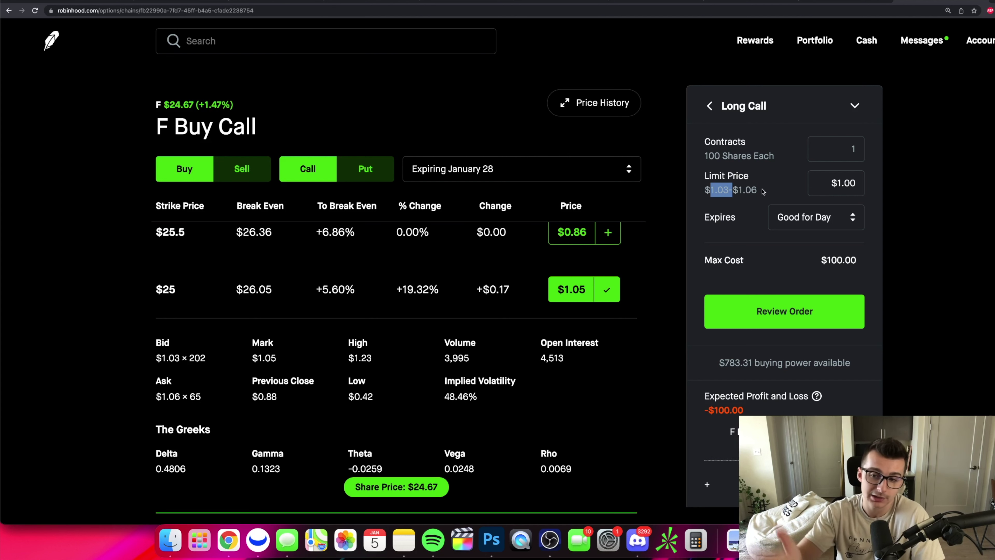
{"action": "left_click", "coordinate": [827, 212]}
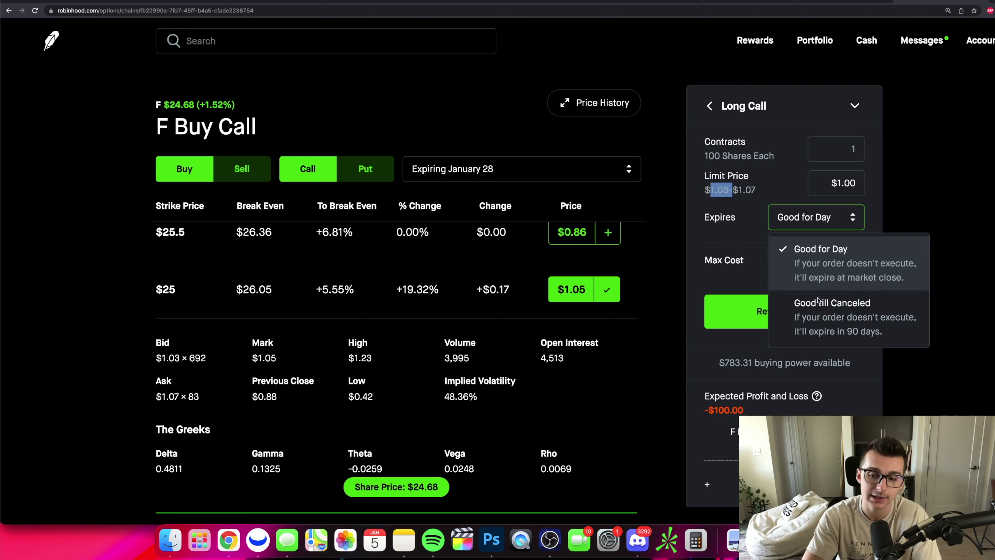
{"action": "left_click", "coordinate": [775, 302]}
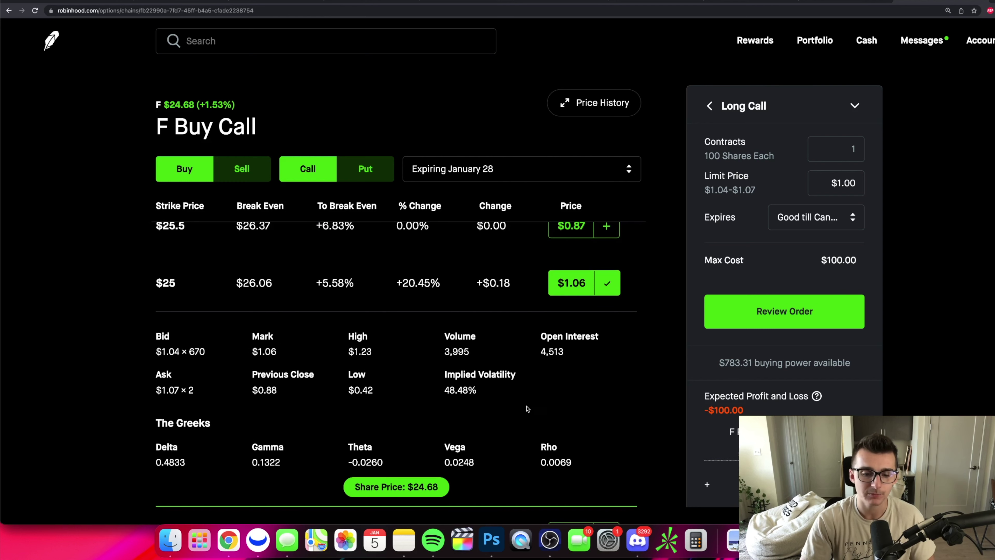
Remove the $25 call from the order by deselecting it in the January 28 chain.
{"action": "scroll", "coordinate": [530, 408], "scroll_direction": "down", "scroll_amount": 3}
{"action": "scroll", "coordinate": [564, 382], "scroll_direction": "up", "scroll_amount": 3}
{"action": "left_click", "coordinate": [591, 276]}
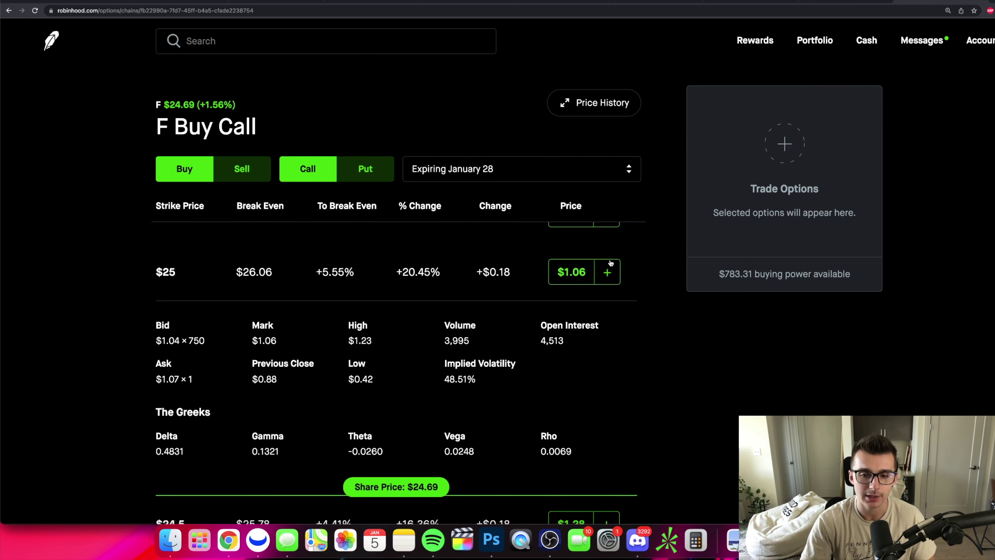
Collapse the $25 call's details and switch the January 28 chain from calls to puts.
{"action": "left_click", "coordinate": [191, 276]}
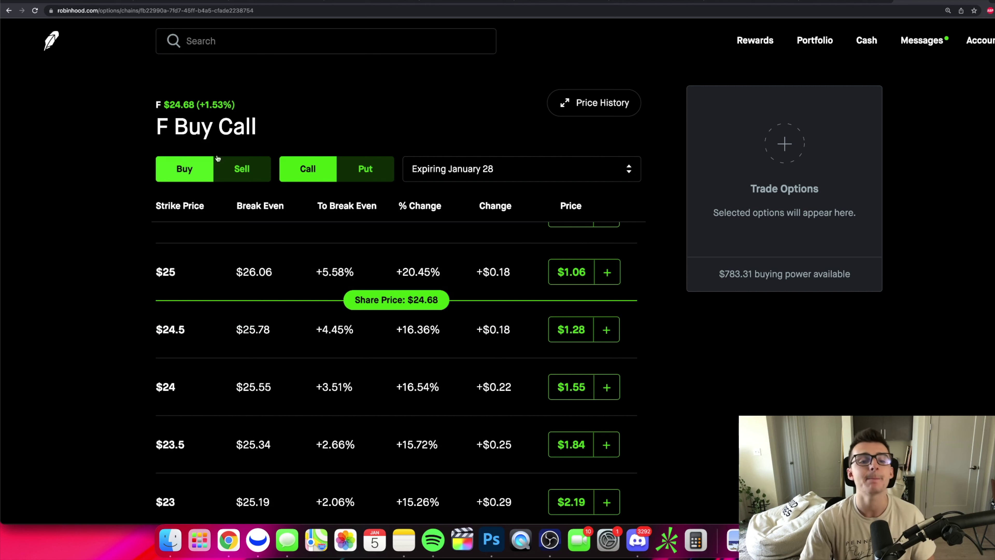
{"action": "left_click", "coordinate": [365, 169]}
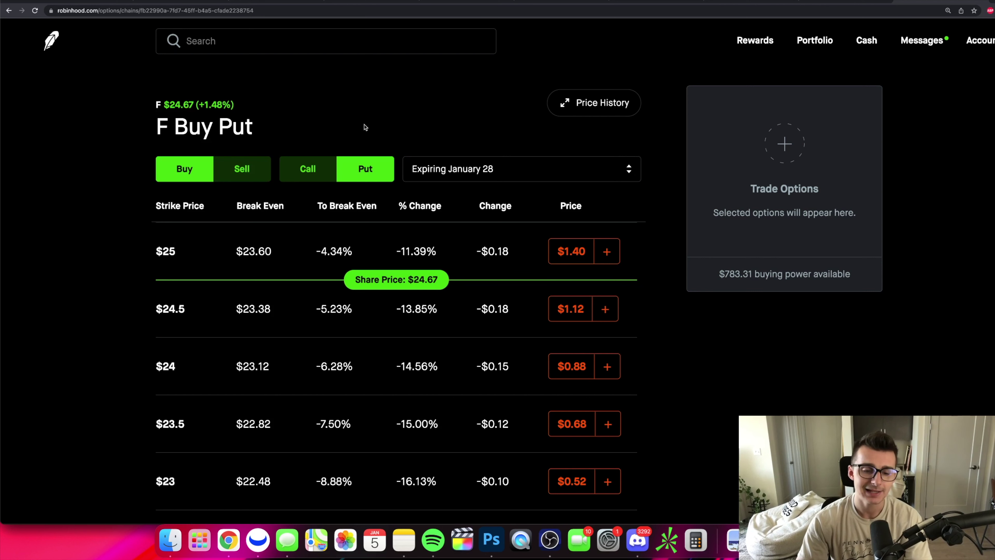
Examine the January 28 put strikes above and below the share price, comparing their break-even and contract prices.
{"action": "scroll", "coordinate": [337, 235], "scroll_direction": "up", "scroll_amount": 1}
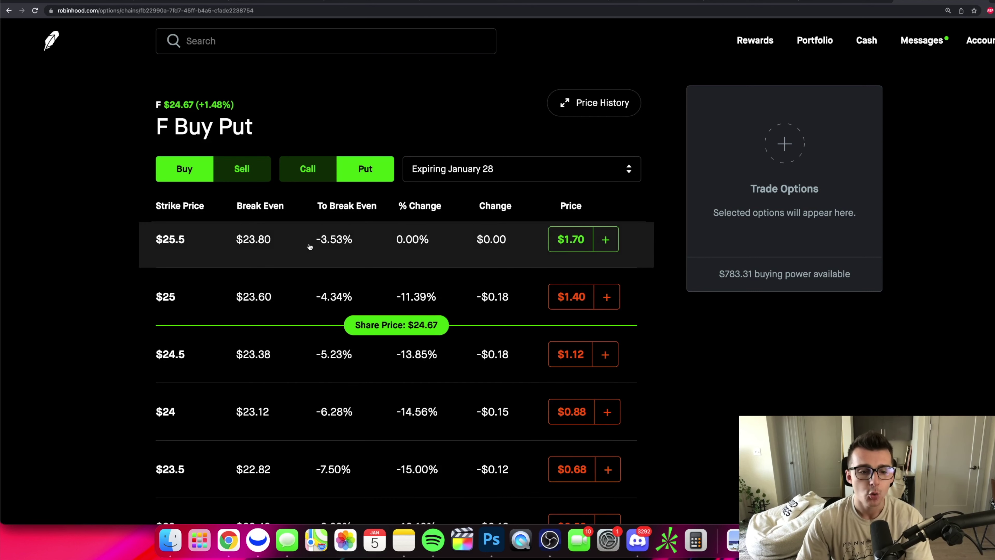
{"action": "scroll", "coordinate": [322, 273], "scroll_direction": "up", "scroll_amount": 2}
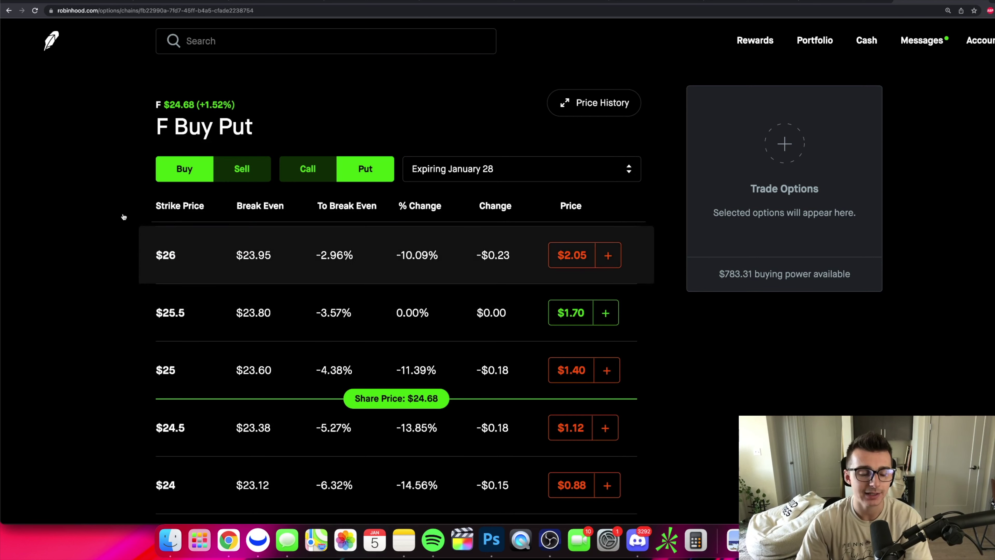
{"action": "scroll", "coordinate": [196, 263], "scroll_direction": "up", "scroll_amount": 1}
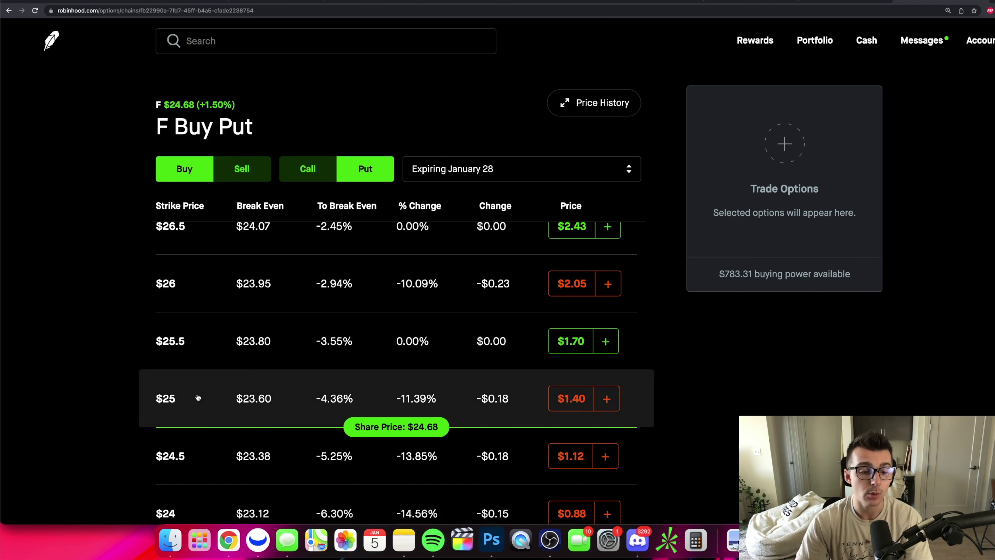
{"action": "scroll", "coordinate": [197, 398], "scroll_direction": "down", "scroll_amount": 1}
{"action": "scroll", "coordinate": [187, 413], "scroll_direction": "down", "scroll_amount": 2}
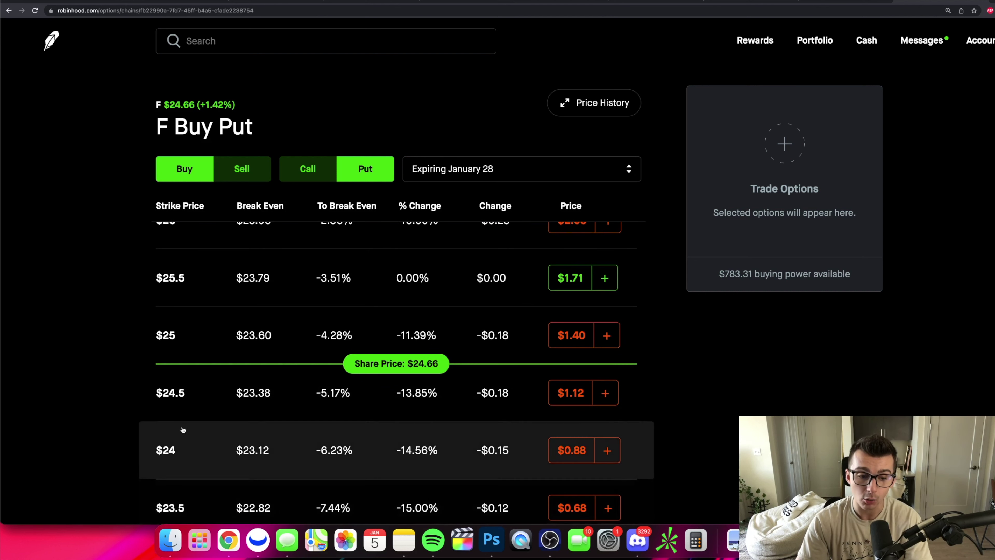
{"action": "scroll", "coordinate": [199, 426], "scroll_direction": "down", "scroll_amount": 2}
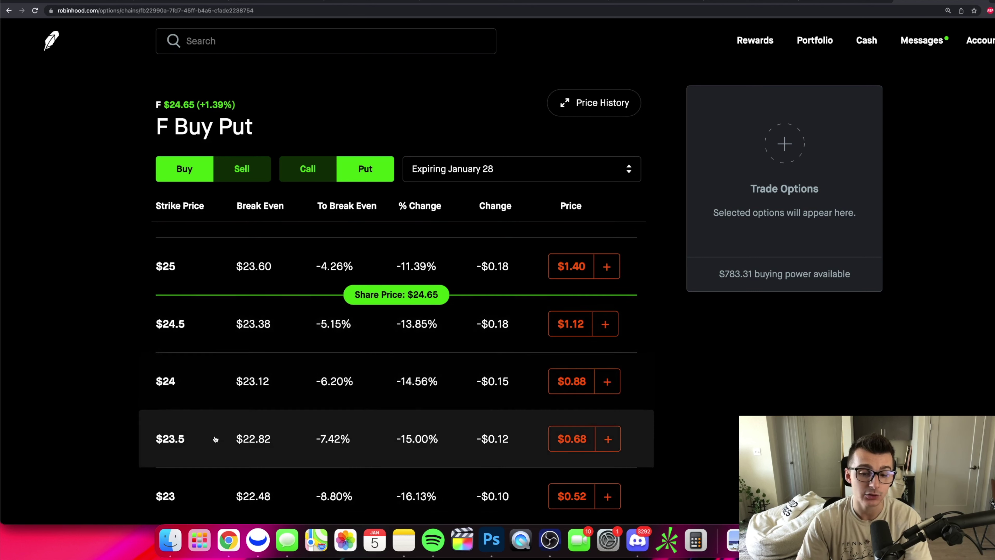
{"action": "scroll", "coordinate": [215, 438], "scroll_direction": "up", "scroll_amount": 2}
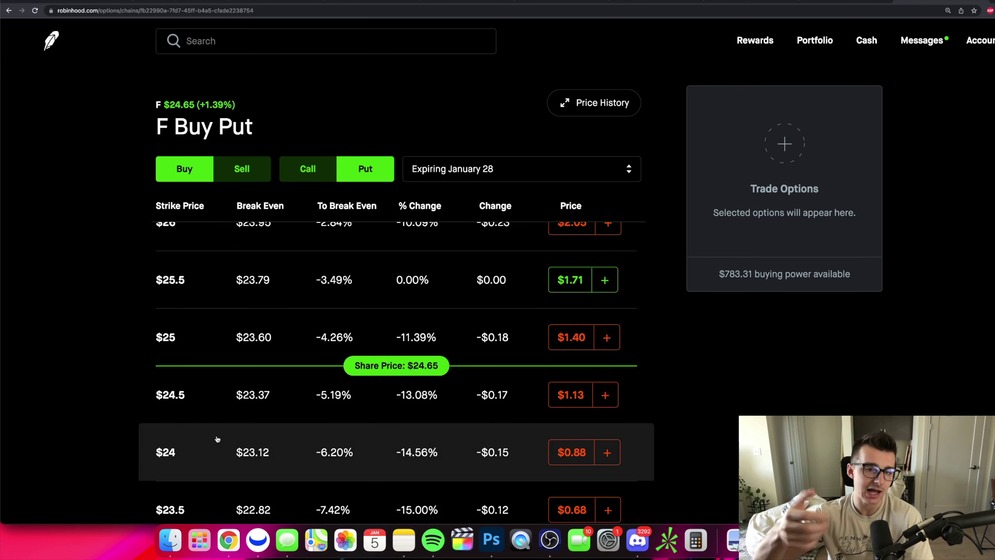
{"action": "scroll", "coordinate": [204, 433], "scroll_direction": "up", "scroll_amount": 1}
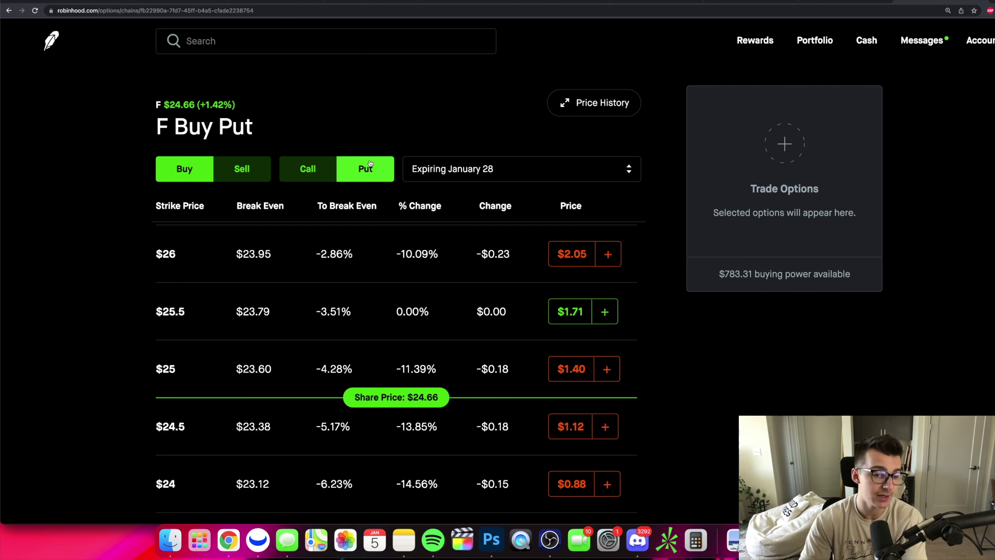
{"action": "scroll", "coordinate": [274, 400], "scroll_direction": "down", "scroll_amount": 1}
{"action": "scroll", "coordinate": [205, 468], "scroll_direction": "down", "scroll_amount": 1}
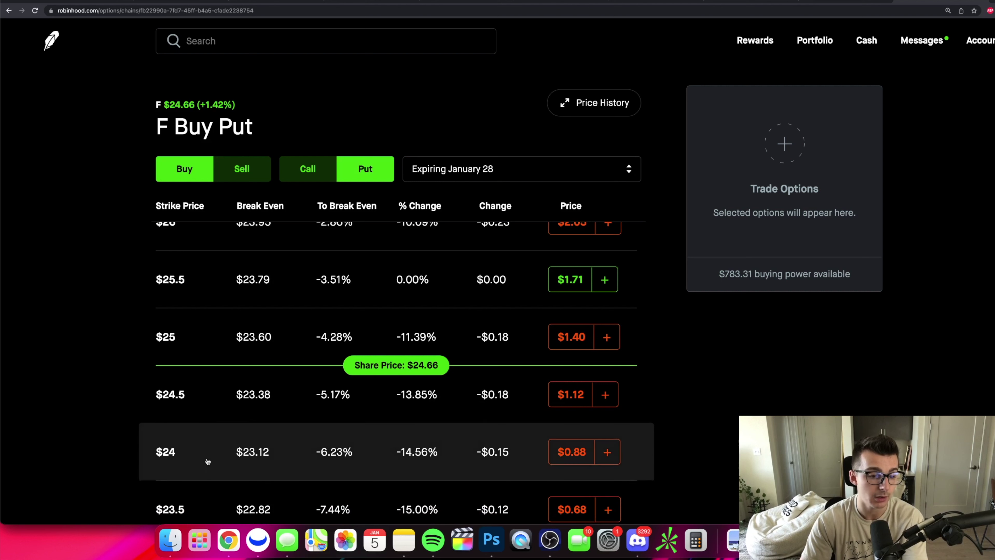
{"action": "scroll", "coordinate": [300, 433], "scroll_direction": "down", "scroll_amount": 1}
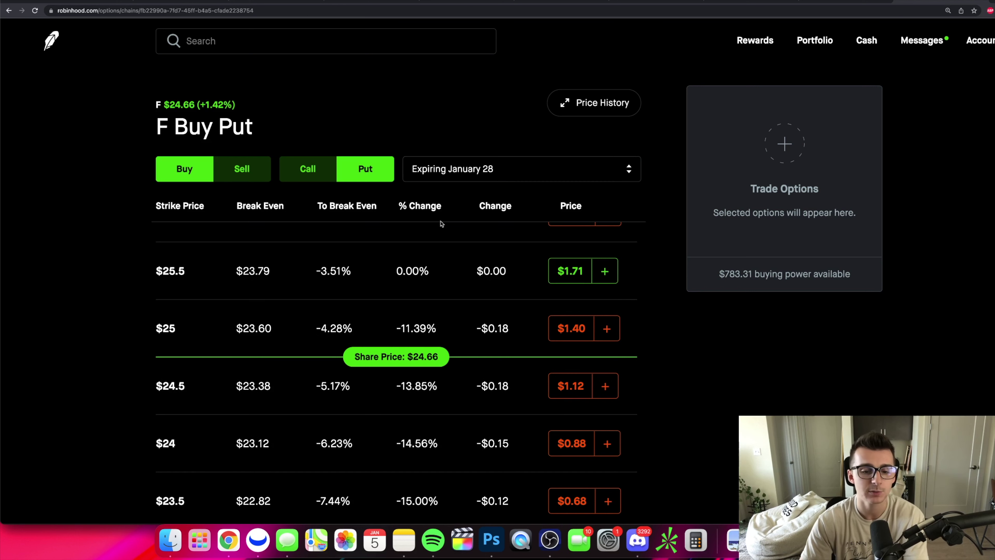
{"action": "scroll", "coordinate": [438, 385], "scroll_direction": "down", "scroll_amount": 1}
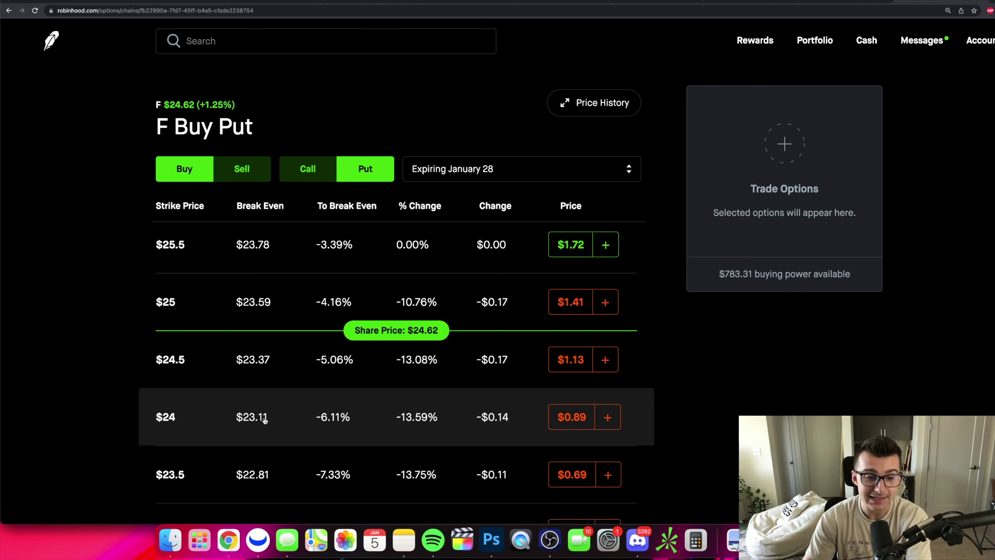
Highlight the $24 put's break-even price, then collapse the details that opened under its row.
{"action": "double_click", "coordinate": [240, 419]}
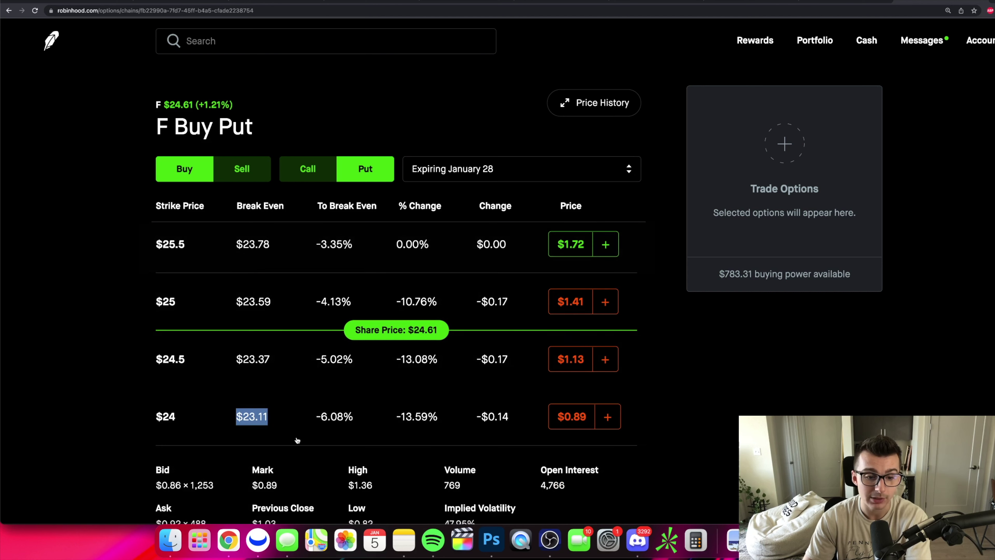
{"action": "scroll", "coordinate": [260, 382], "scroll_direction": "down", "scroll_amount": 1}
{"action": "left_click", "coordinate": [259, 382]}
{"action": "double_click", "coordinate": [240, 379]}
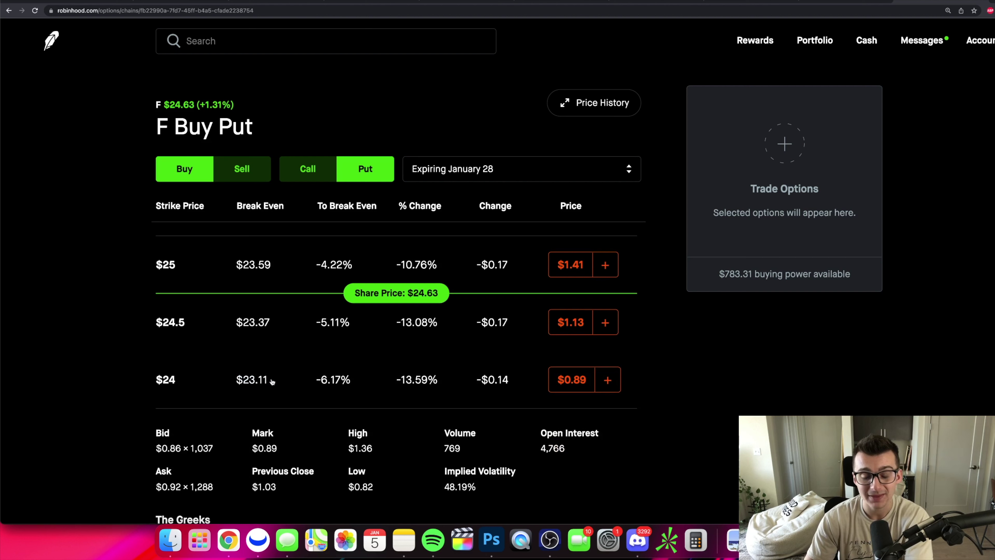
{"action": "left_click", "coordinate": [280, 384]}
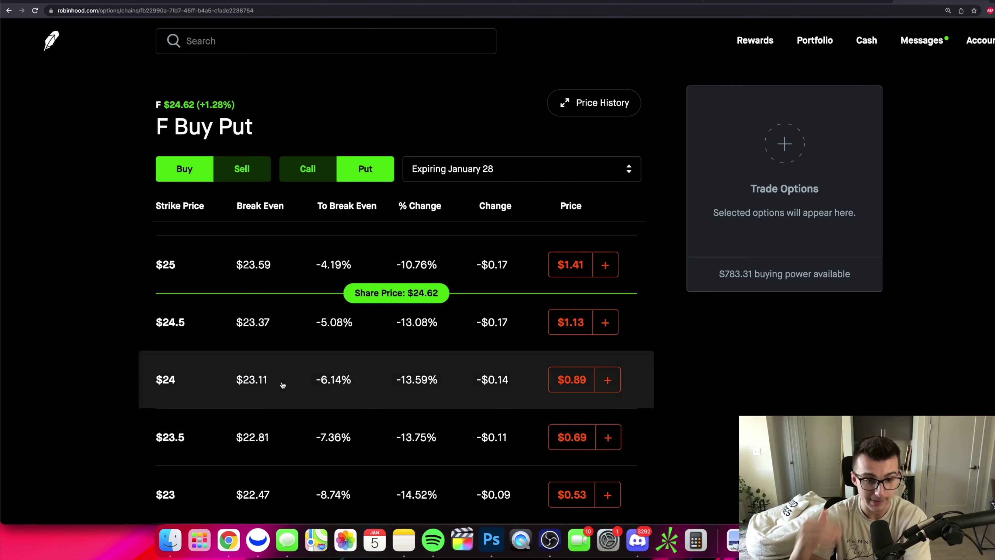
Highlight the strike price of the $24 put and close its expanded details.
{"action": "left_click_drag", "start_coordinate": [177, 384], "coordinate": [158, 382]}
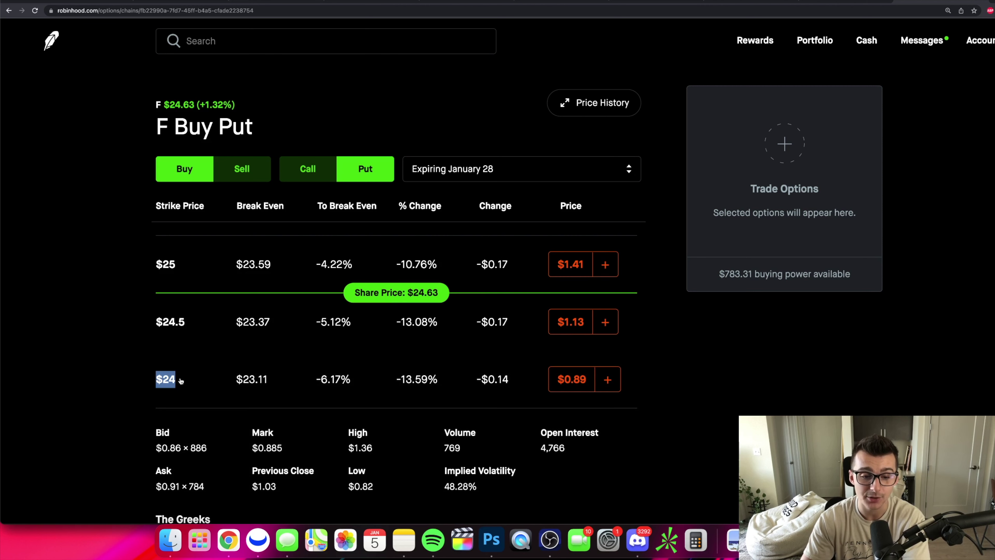
{"action": "scroll", "coordinate": [176, 376], "scroll_direction": "down", "scroll_amount": 1}
{"action": "left_click", "coordinate": [175, 371]}
{"action": "mouse_move", "coordinate": [175, 371]}
{"action": "left_mouse_down"}
{"action": "mouse_move", "coordinate": [157, 251]}
{"action": "mouse_move", "coordinate": [183, 369]}
{"action": "left_mouse_up"}
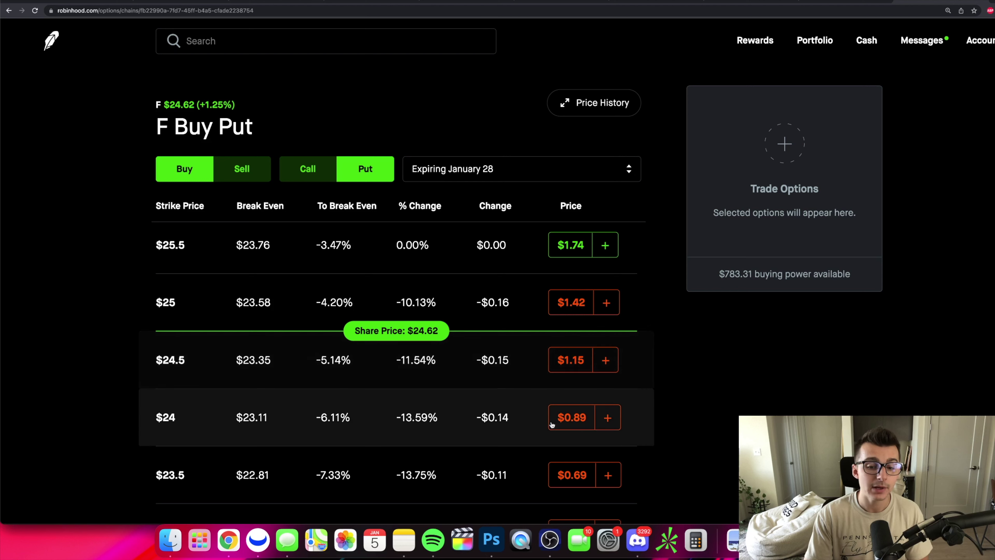
Add the $25 January 28 put to the order and continue to its order settings.
{"action": "scroll", "coordinate": [581, 427], "scroll_direction": "down", "scroll_amount": 1}
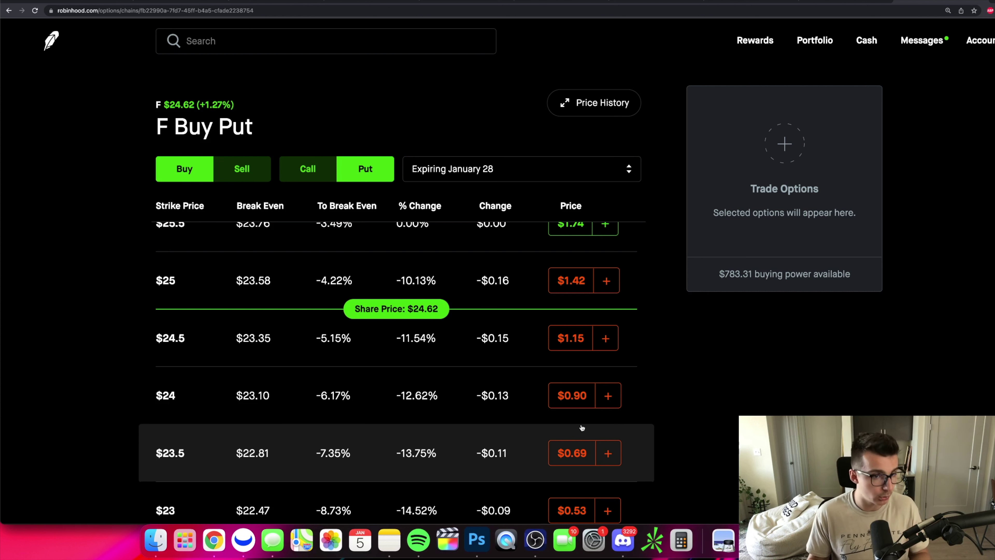
{"action": "scroll", "coordinate": [313, 408], "scroll_direction": "up", "scroll_amount": 2}
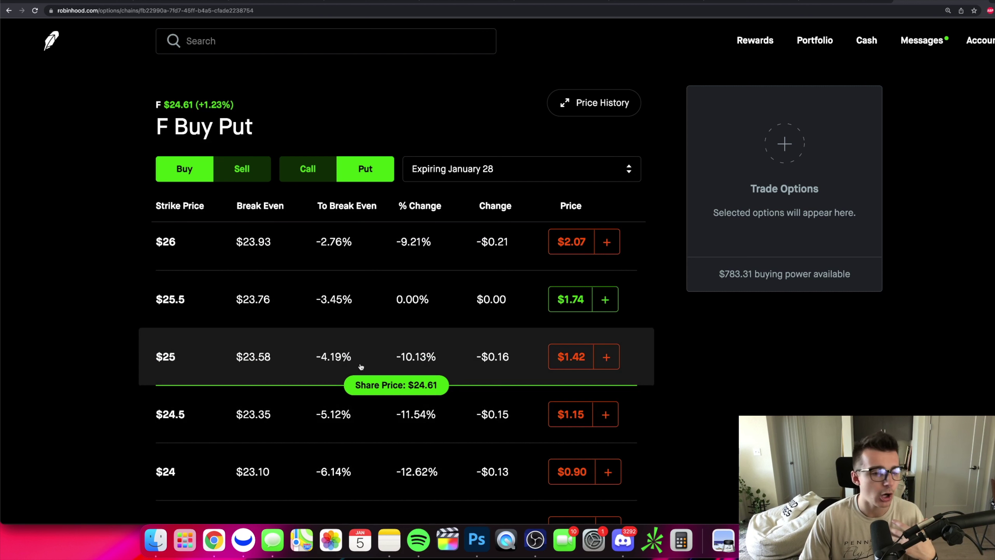
{"action": "left_click", "coordinate": [568, 359]}
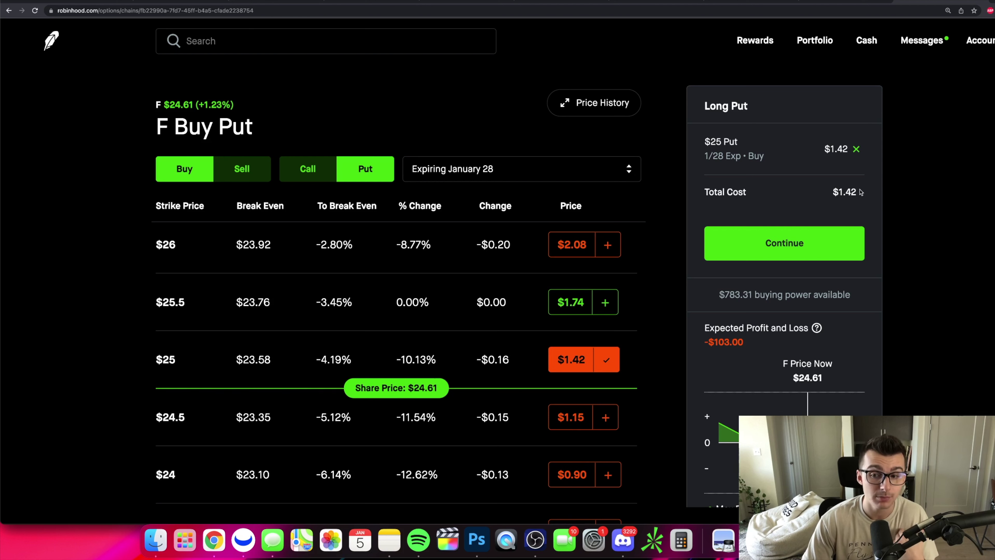
{"action": "left_click", "coordinate": [784, 255]}
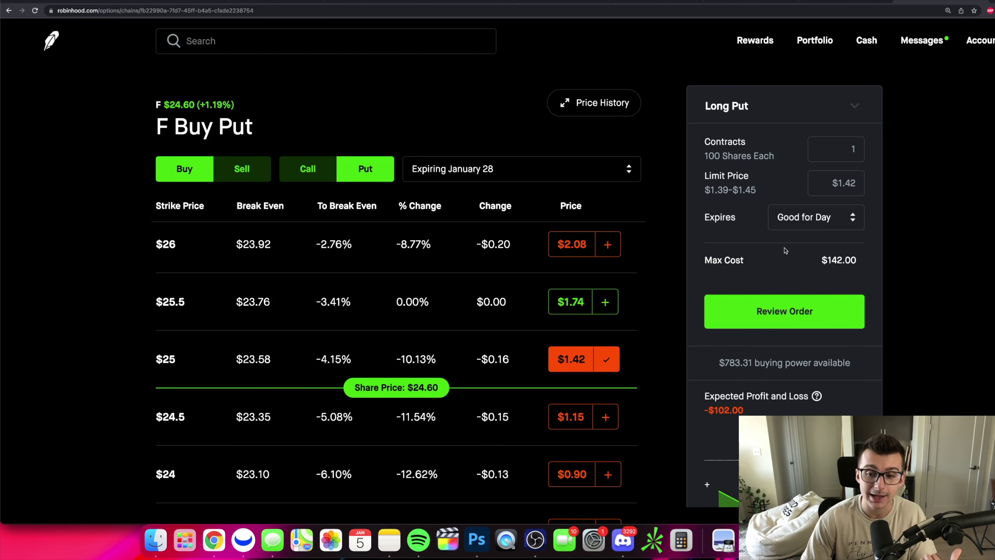
Examine the long put's expected profit and loss chart around its break-even point and highlight the maximum profit amount.
{"action": "scroll", "coordinate": [877, 251], "scroll_direction": "down", "scroll_amount": 5}
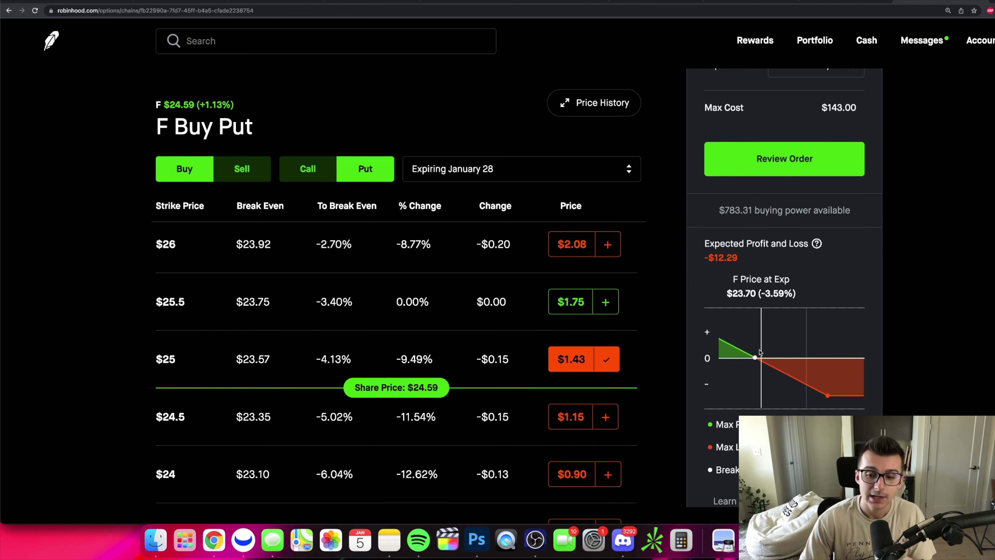
{"action": "mouse_move", "coordinate": [756, 358]}
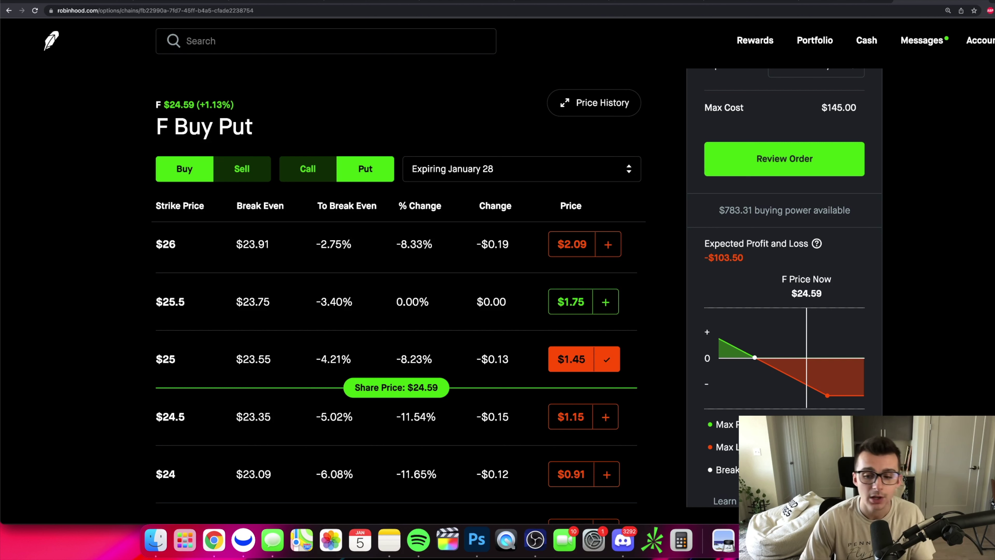
{"action": "scroll", "coordinate": [784, 288], "scroll_direction": "down", "scroll_amount": 1}
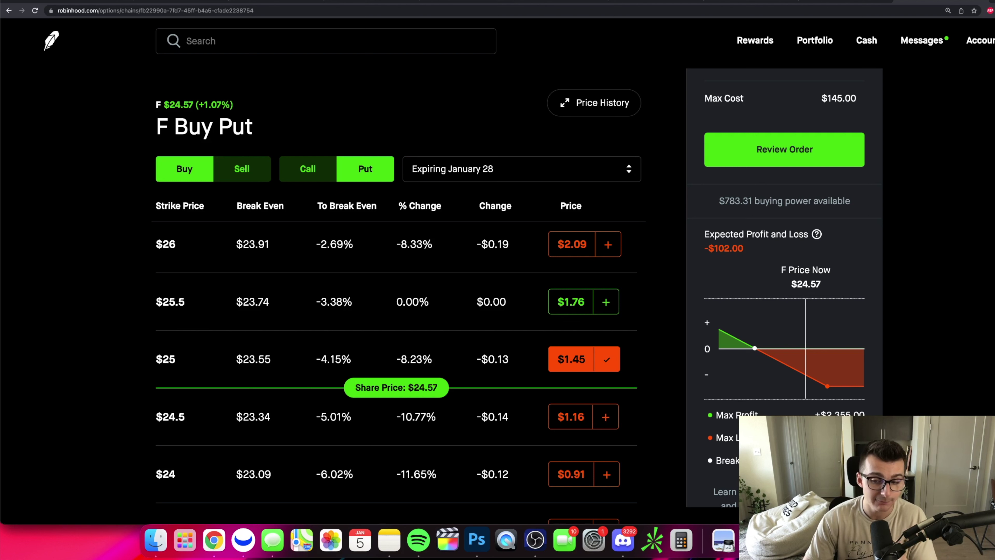
{"action": "scroll", "coordinate": [785, 274], "scroll_direction": "down", "scroll_amount": 2}
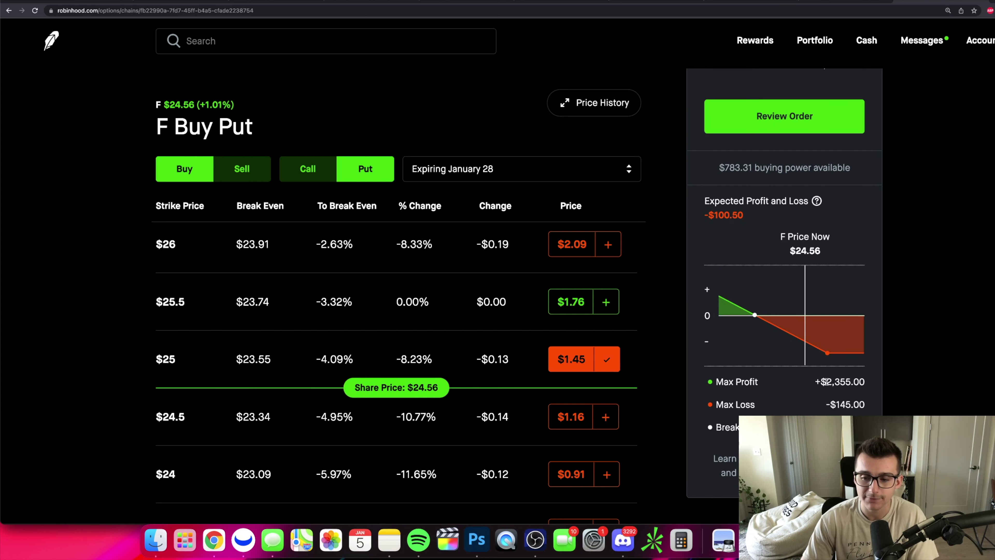
{"action": "left_click_drag", "start_coordinate": [827, 381], "coordinate": [872, 384]}
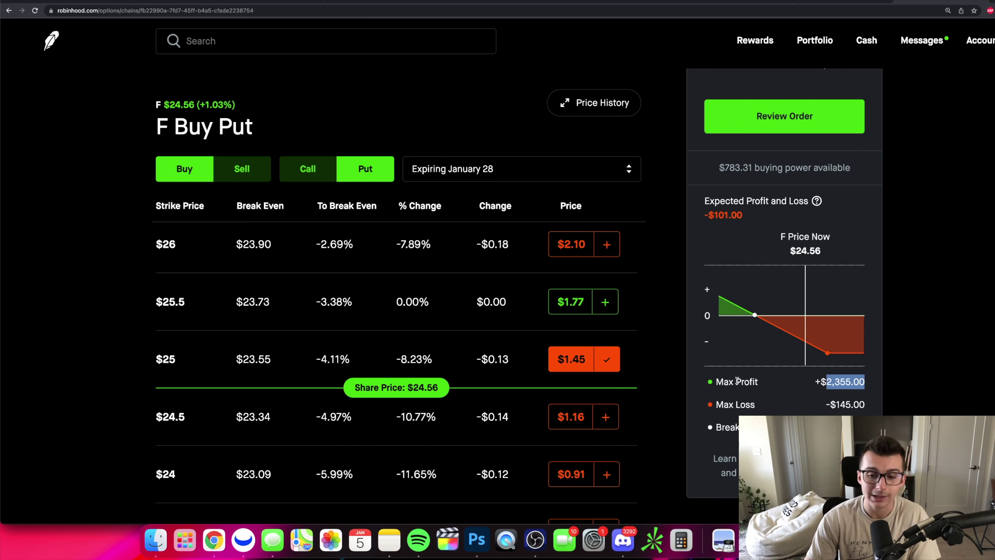
{"action": "left_click", "coordinate": [826, 384]}
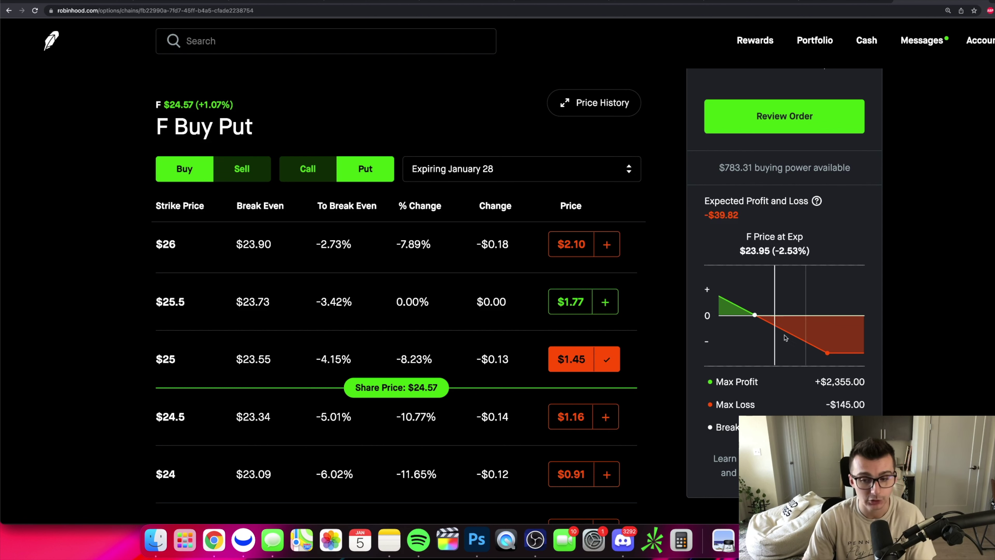
{"action": "left_click_drag", "start_coordinate": [827, 382], "coordinate": [896, 381]}
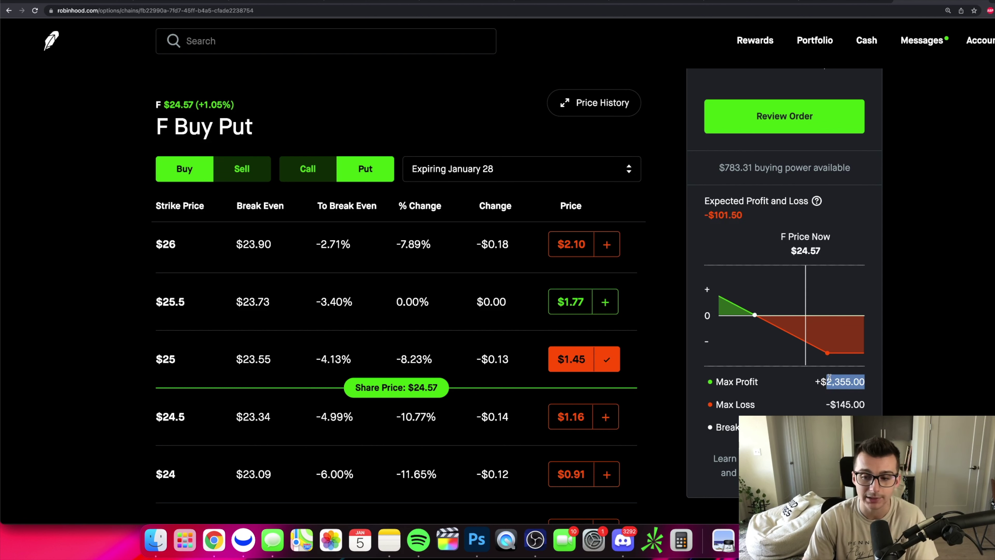
Check the long put's contract count, limit price and expiration, and open the order review without submitting it.
{"action": "scroll", "coordinate": [811, 310], "scroll_direction": "up", "scroll_amount": 3}
{"action": "scroll", "coordinate": [809, 292], "scroll_direction": "up", "scroll_amount": 3}
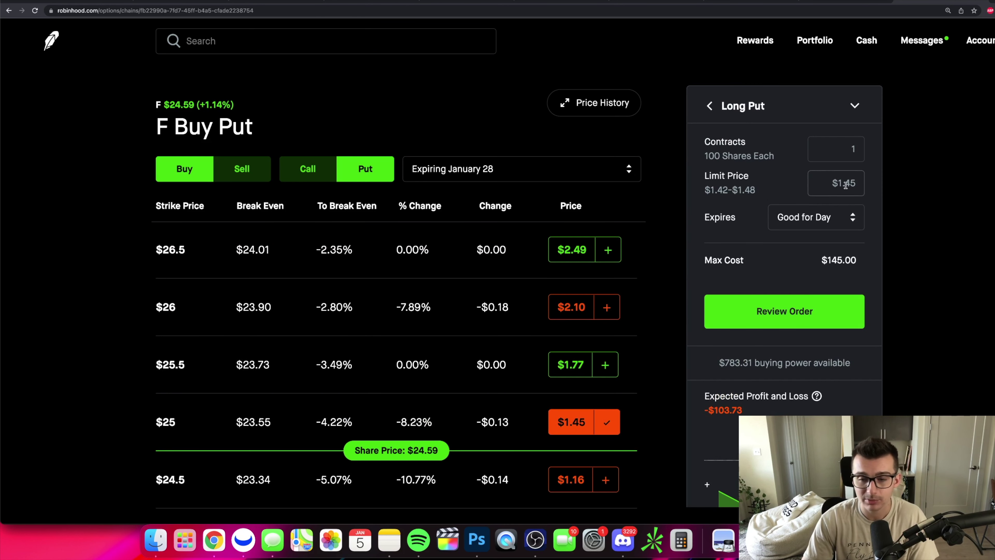
{"action": "left_click", "coordinate": [838, 151]}
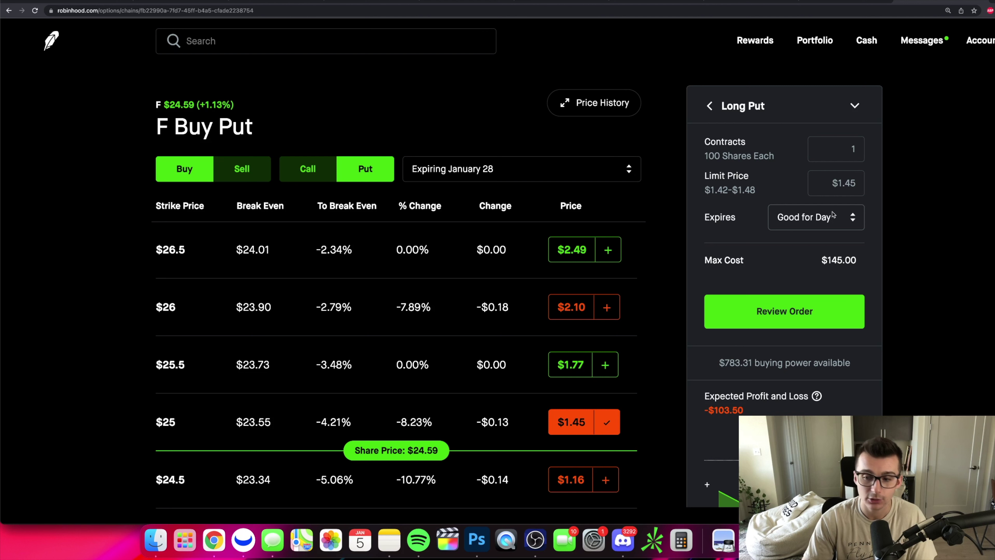
{"action": "left_click", "coordinate": [792, 312]}
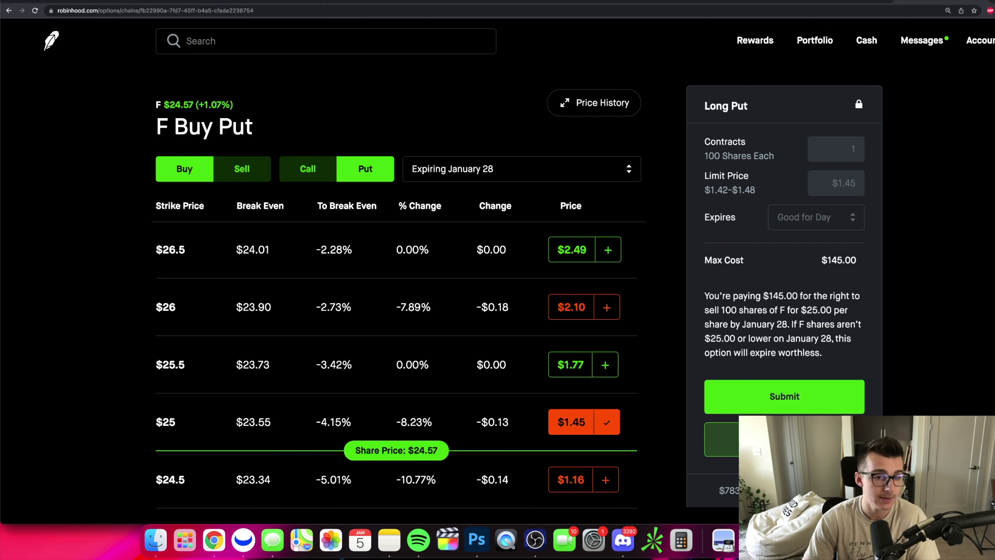
Back out of the long put order review and remove the $25 put from the order.
{"action": "left_click", "coordinate": [721, 438]}
{"action": "double_click", "coordinate": [720, 105]}
{"action": "left_click", "coordinate": [710, 106]}
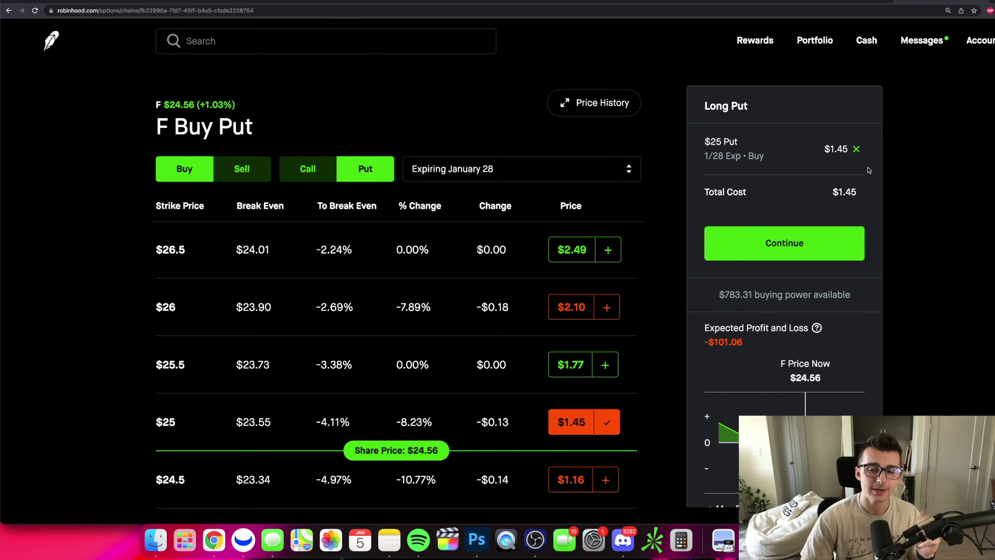
{"action": "left_click", "coordinate": [856, 150]}
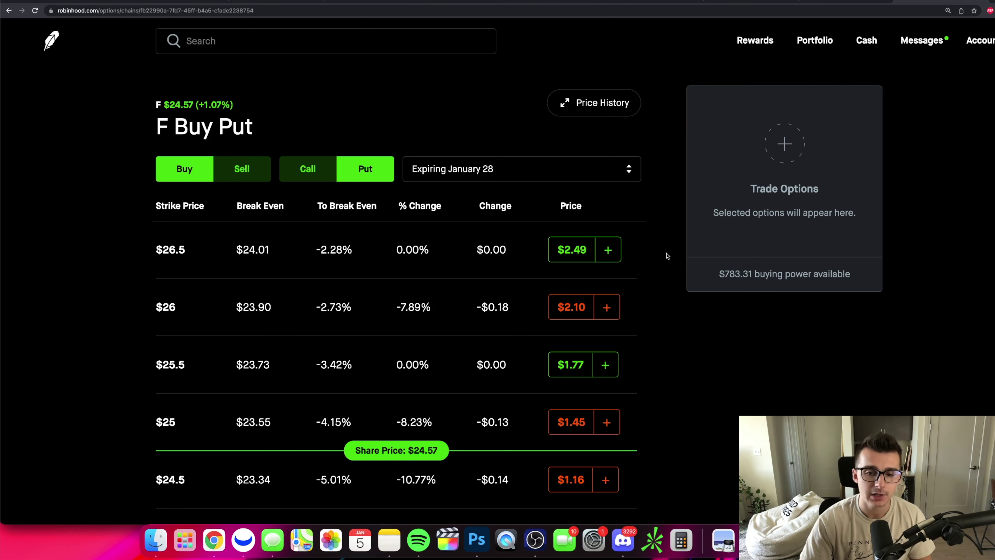
Switch the January 28 put chain from buying to selling.
{"action": "scroll", "coordinate": [667, 259], "scroll_direction": "down", "scroll_amount": 1}
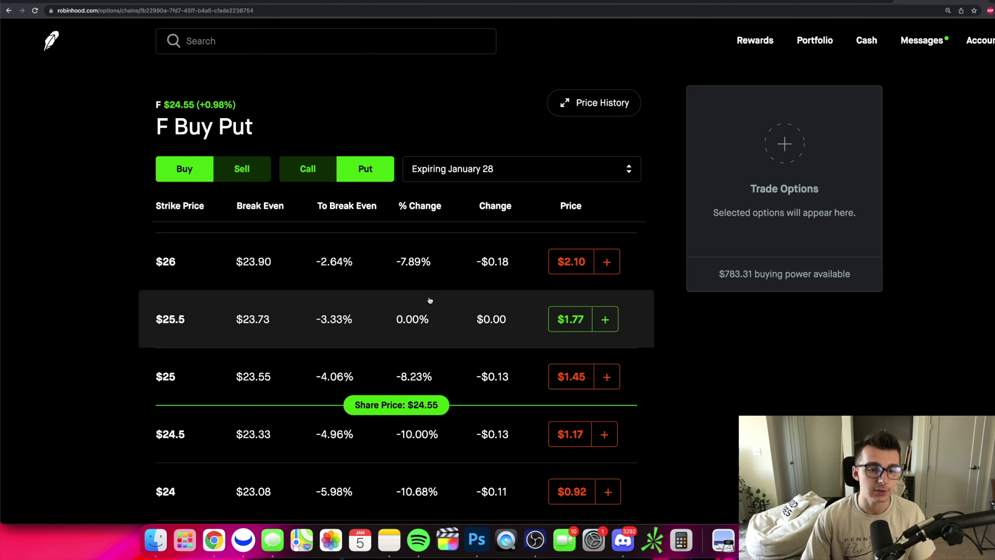
{"action": "left_click", "coordinate": [250, 171]}
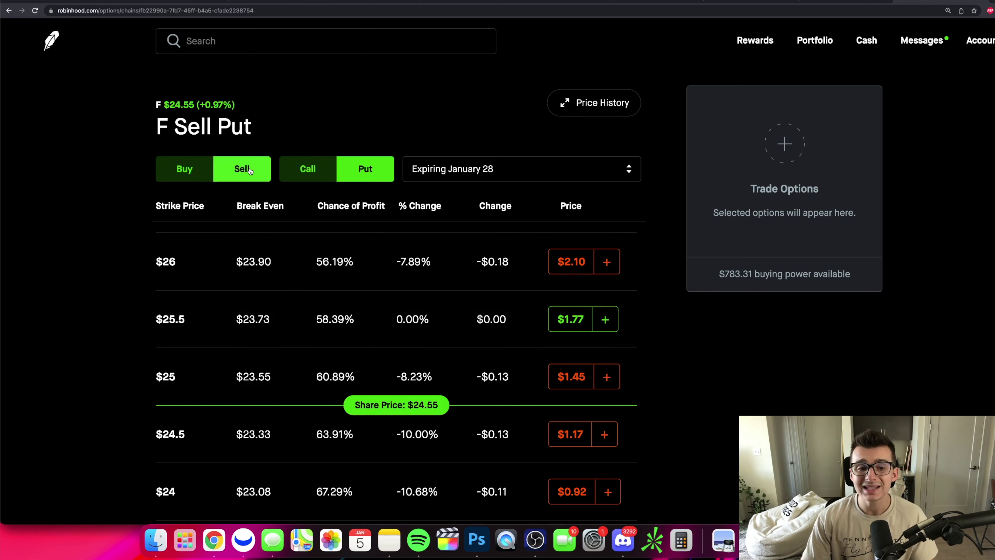
Add the $25 January 28 call to the order as a sell and highlight its Short Call title and total credit.
{"action": "left_click", "coordinate": [308, 168]}
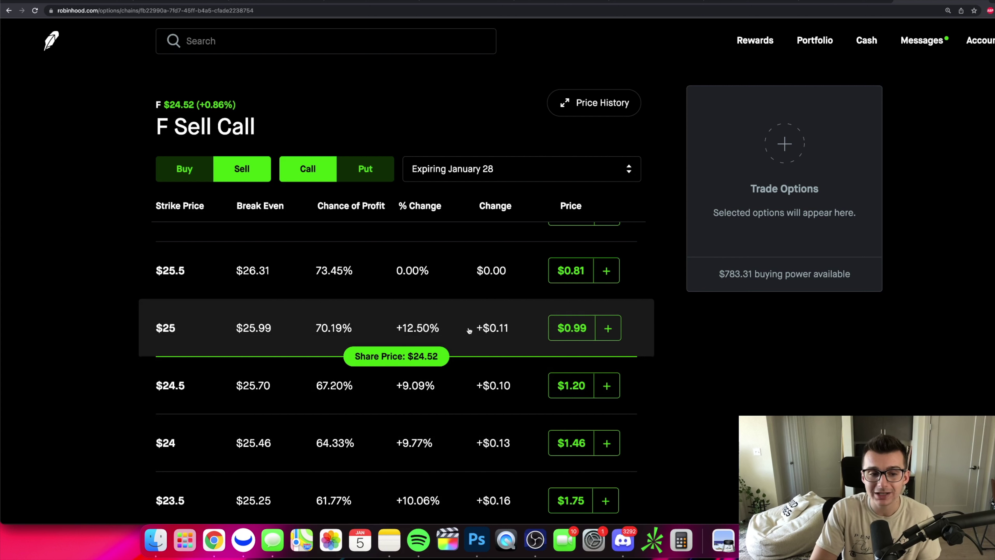
{"action": "left_click", "coordinate": [589, 329]}
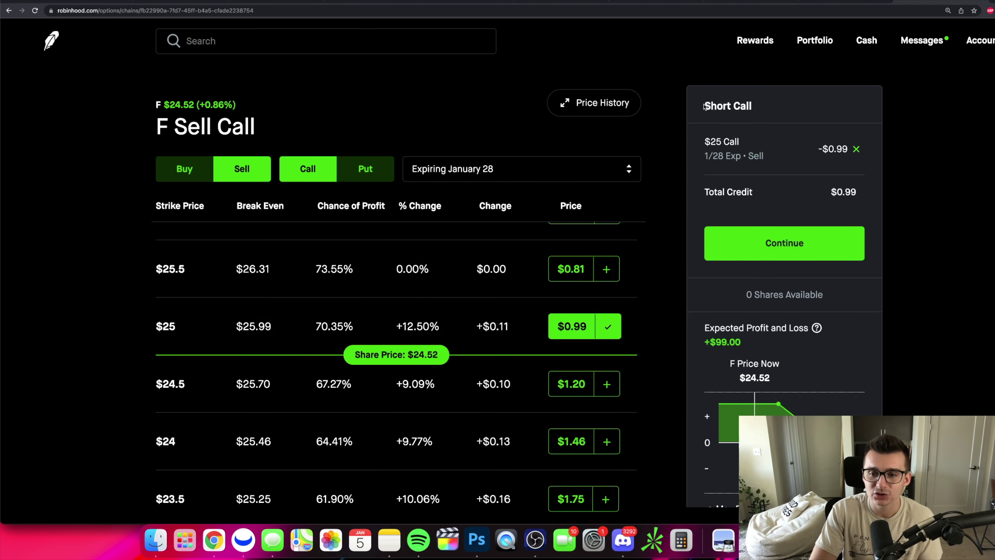
{"action": "left_click_drag", "start_coordinate": [704, 106], "coordinate": [756, 107]}
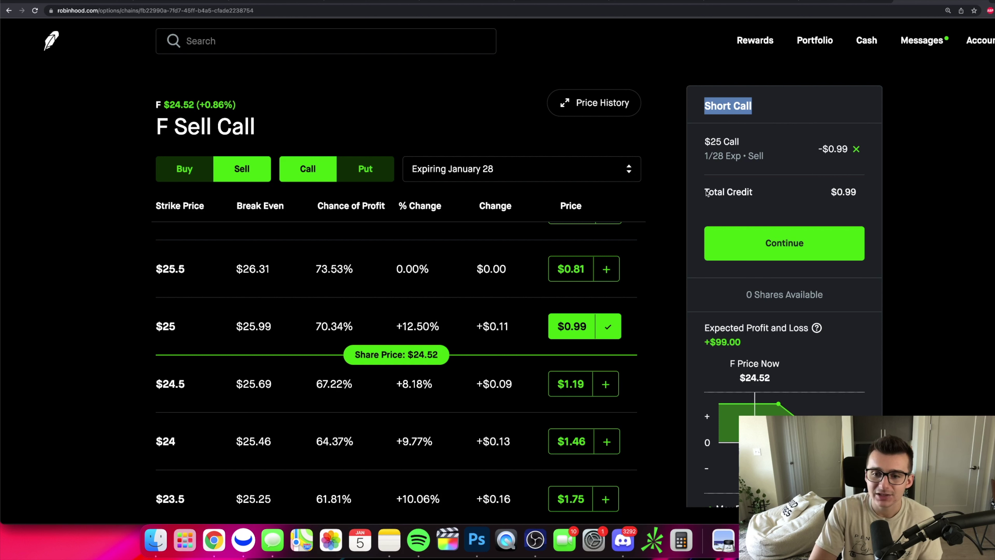
{"action": "left_click_drag", "start_coordinate": [705, 192], "coordinate": [758, 193]}
{"action": "scroll", "coordinate": [828, 203], "scroll_direction": "down", "scroll_amount": 1}
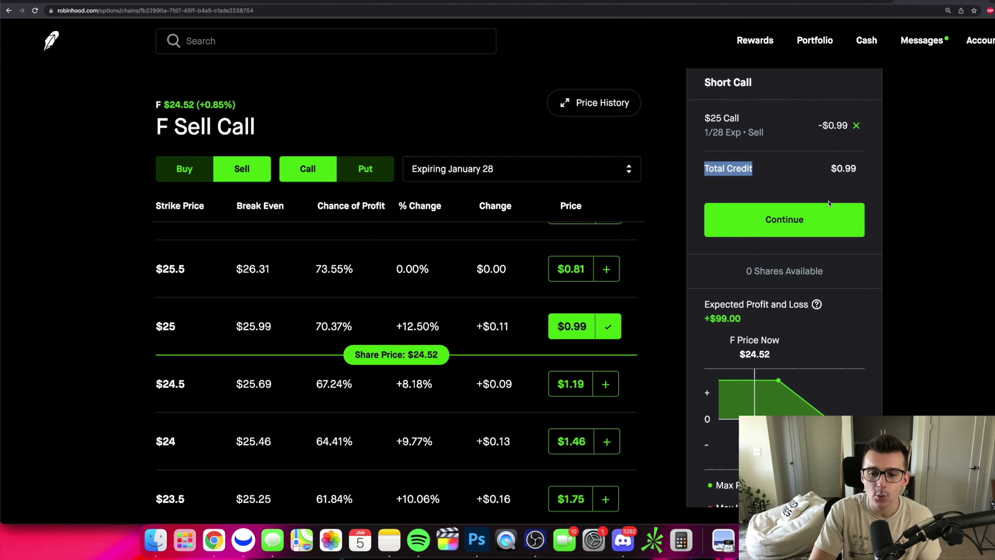
{"action": "left_click_drag", "start_coordinate": [836, 168], "coordinate": [858, 170]}
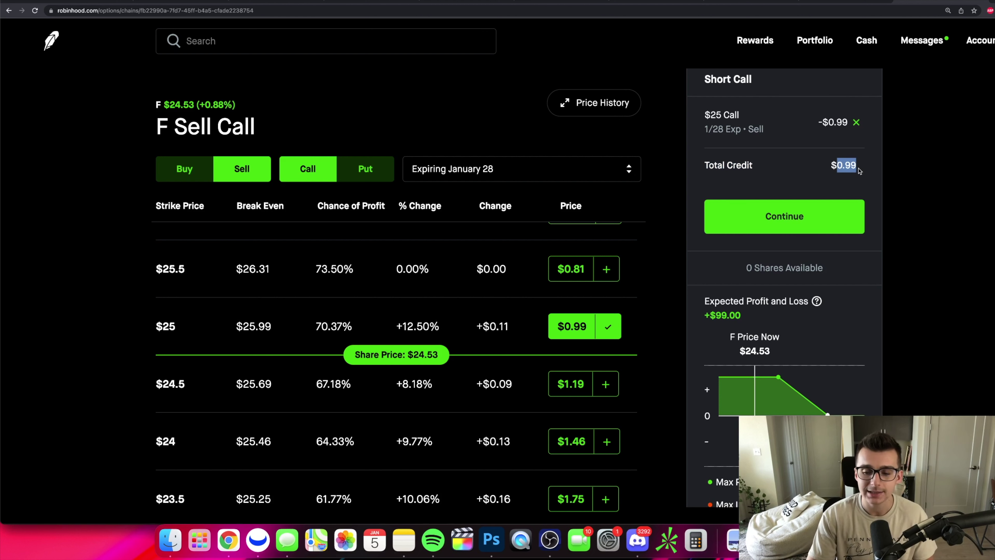
{"action": "scroll", "coordinate": [859, 171], "scroll_direction": "down", "scroll_amount": 1}
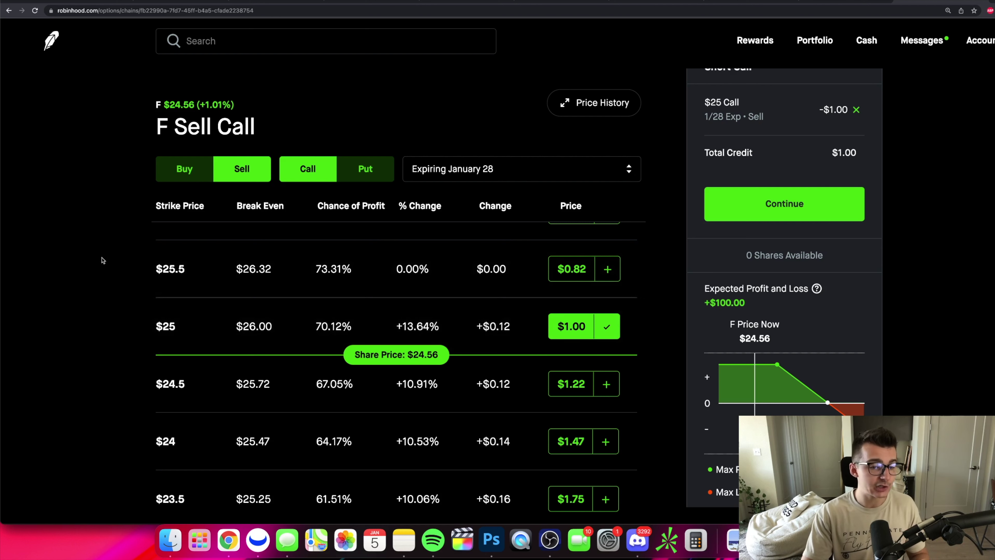
Highlight the short call's $25 strike price and its total credit, and view its expected profit and loss chart.
{"action": "scroll", "coordinate": [216, 349], "scroll_direction": "up", "scroll_amount": 1}
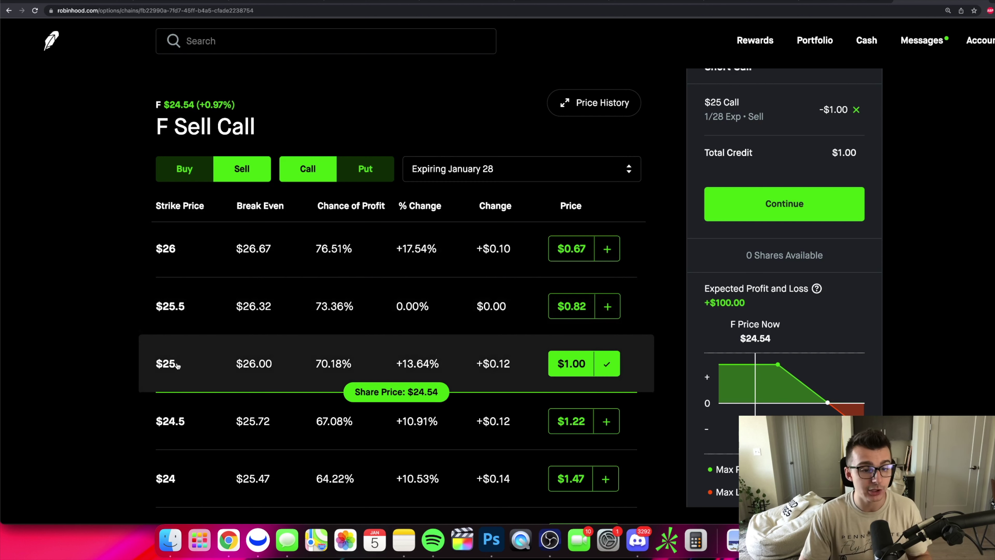
{"action": "left_click_drag", "start_coordinate": [183, 364], "coordinate": [151, 366]}
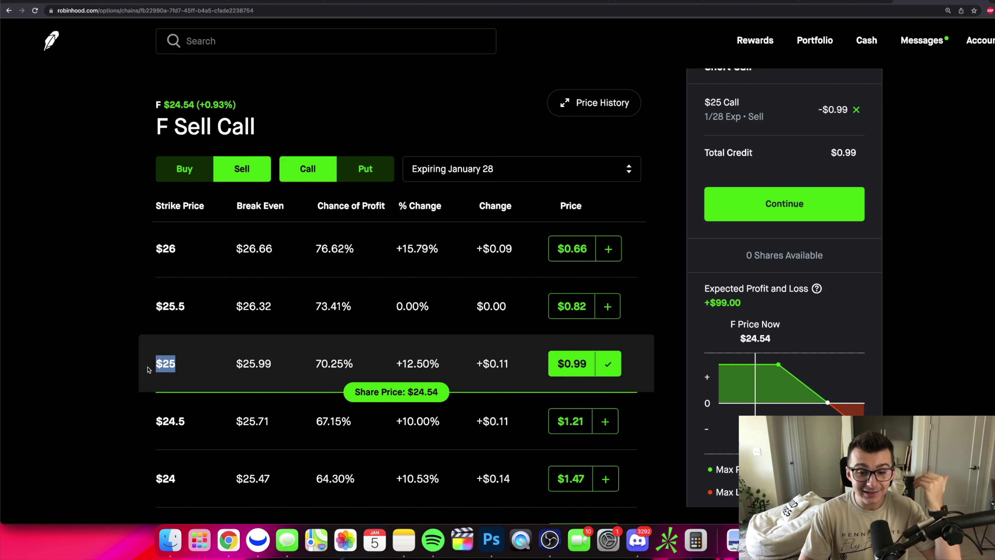
{"action": "scroll", "coordinate": [844, 213], "scroll_direction": "up", "scroll_amount": 2}
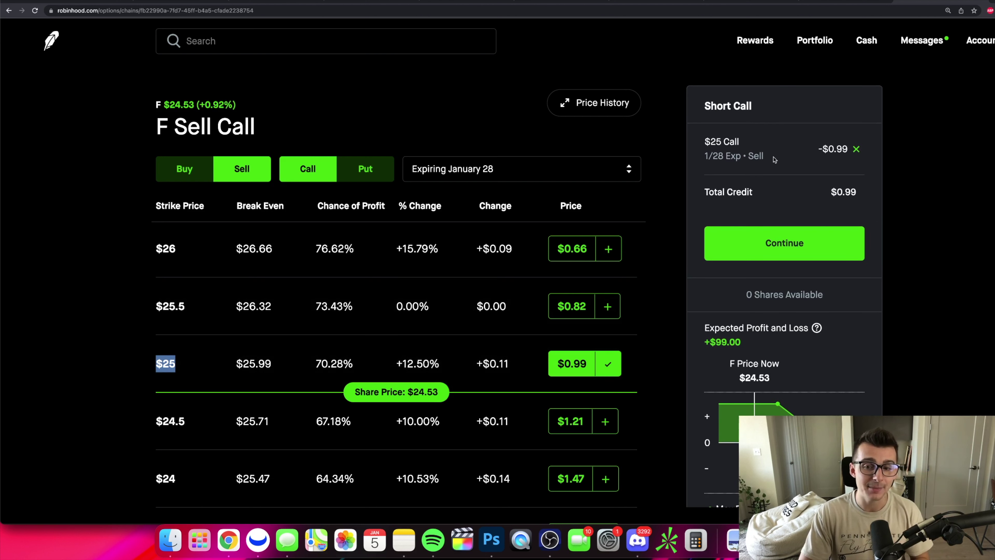
{"action": "left_click_drag", "start_coordinate": [859, 196], "coordinate": [826, 192]}
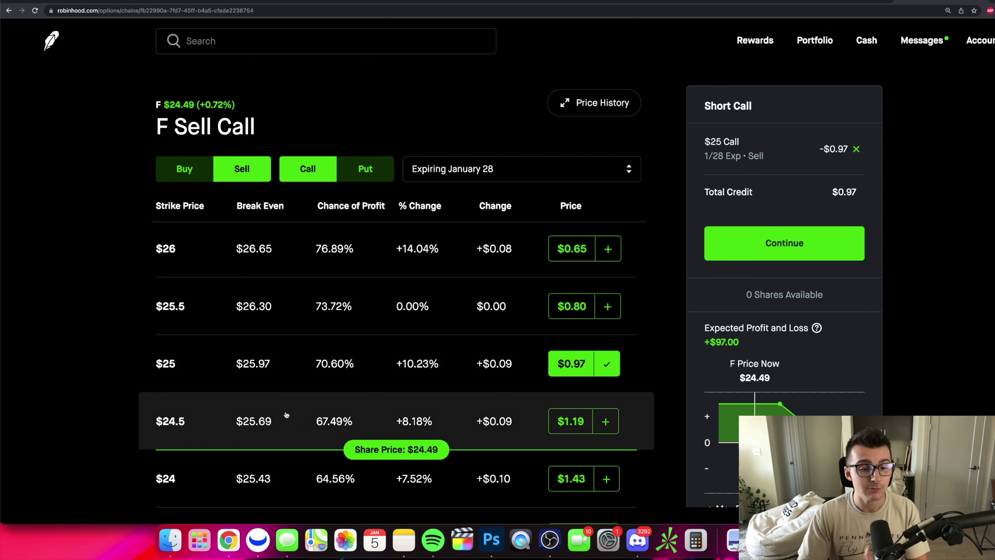
{"action": "left_click_drag", "start_coordinate": [176, 365], "coordinate": [153, 365]}
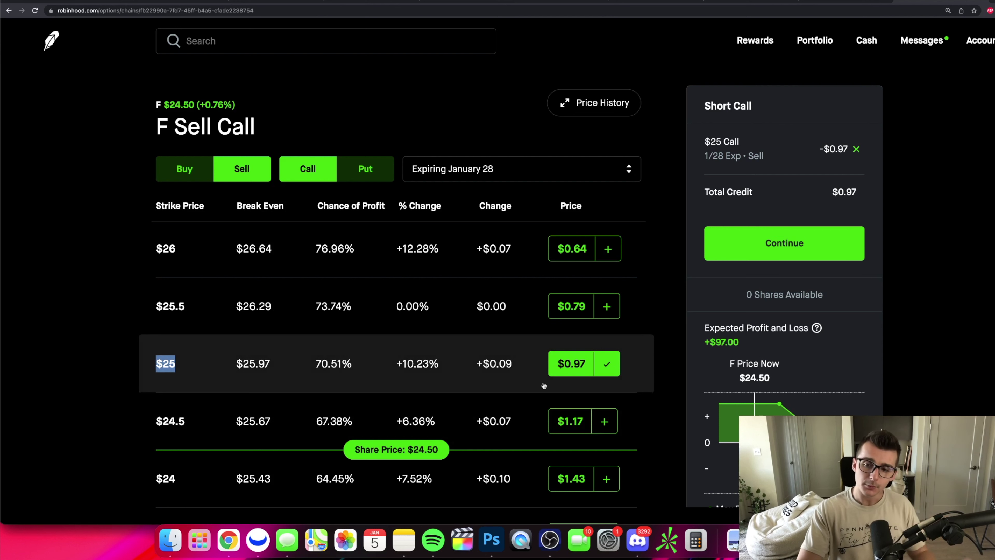
{"action": "double_click", "coordinate": [841, 192]}
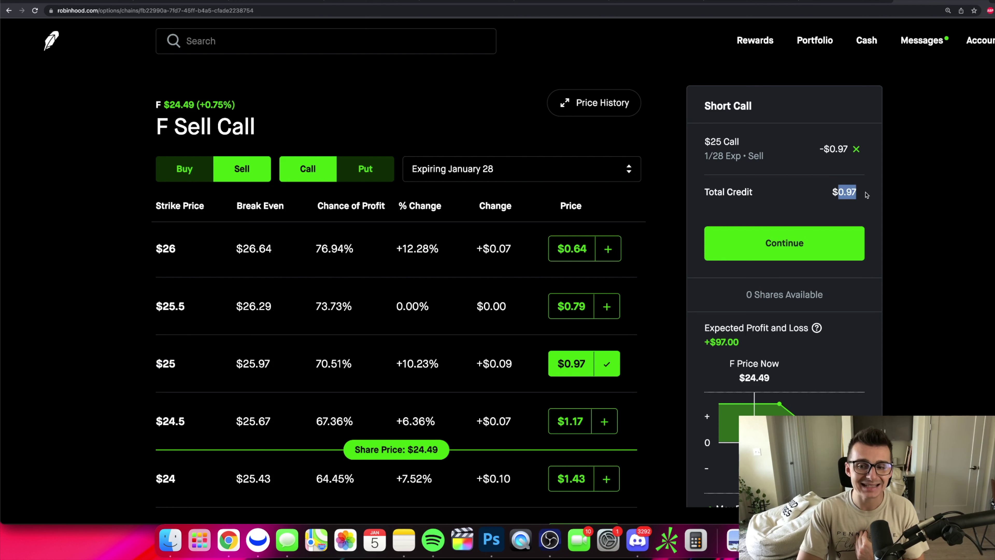
{"action": "scroll", "coordinate": [840, 192], "scroll_direction": "down", "scroll_amount": 2}
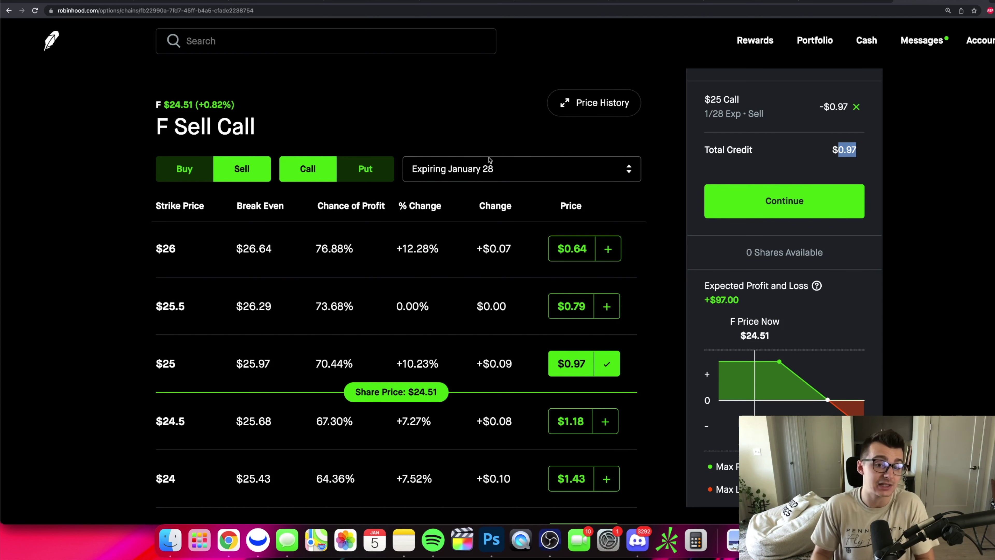
Switch the sell-call chain to the January 7 expiration, and expand and collapse the $26 call's quote details and Greeks.
{"action": "left_click", "coordinate": [547, 168]}
{"action": "scroll", "coordinate": [486, 202], "scroll_direction": "up", "scroll_amount": 1}
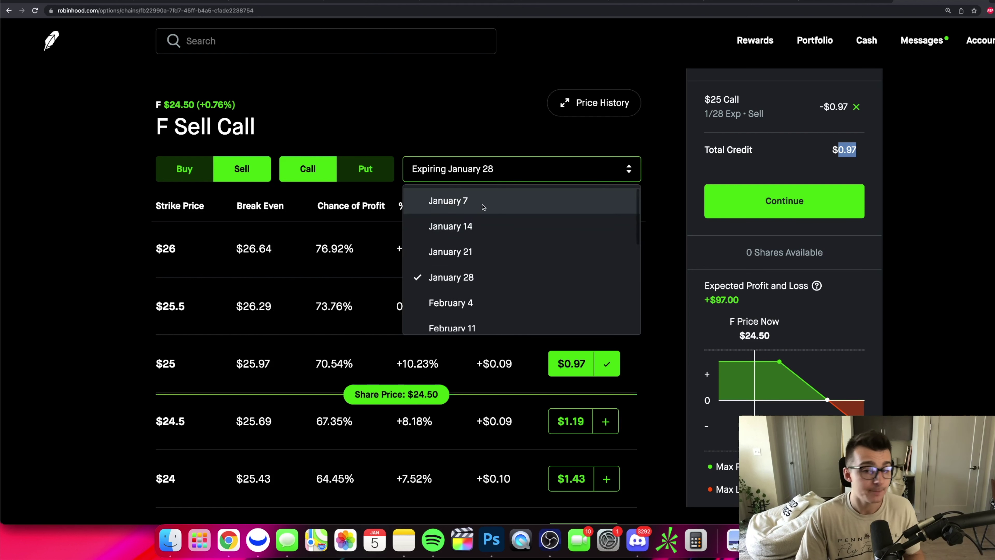
{"action": "left_click", "coordinate": [475, 201]}
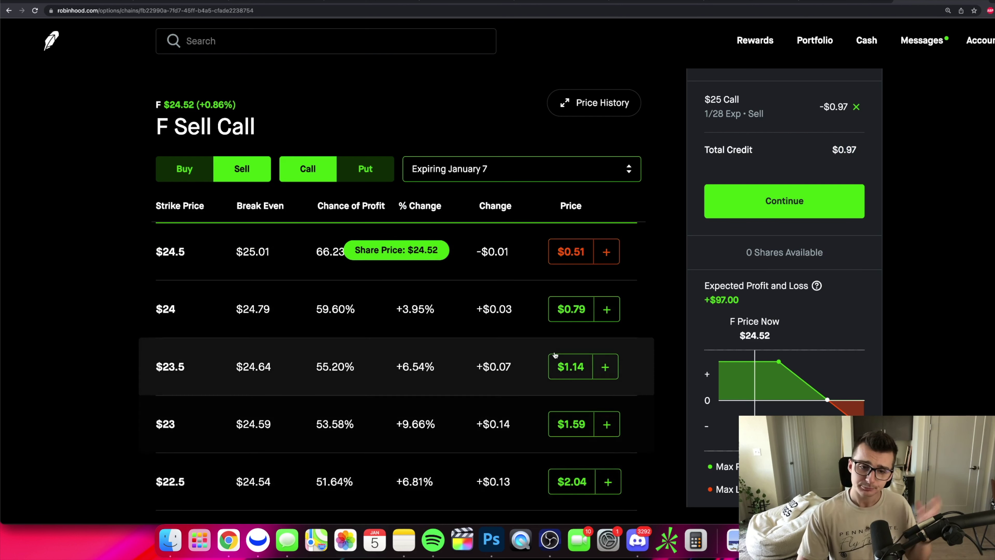
{"action": "scroll", "coordinate": [650, 352], "scroll_direction": "up", "scroll_amount": 2}
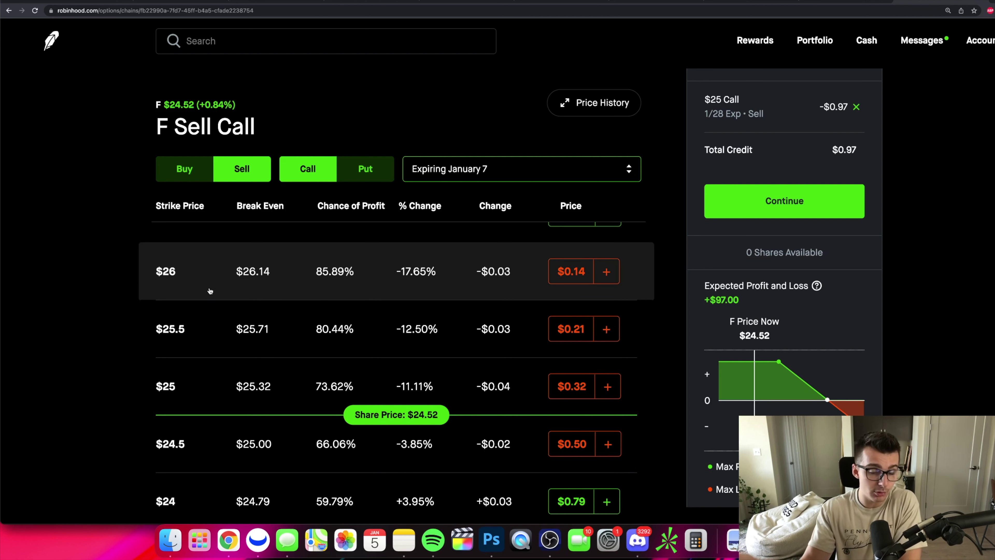
{"action": "left_click", "coordinate": [519, 277]}
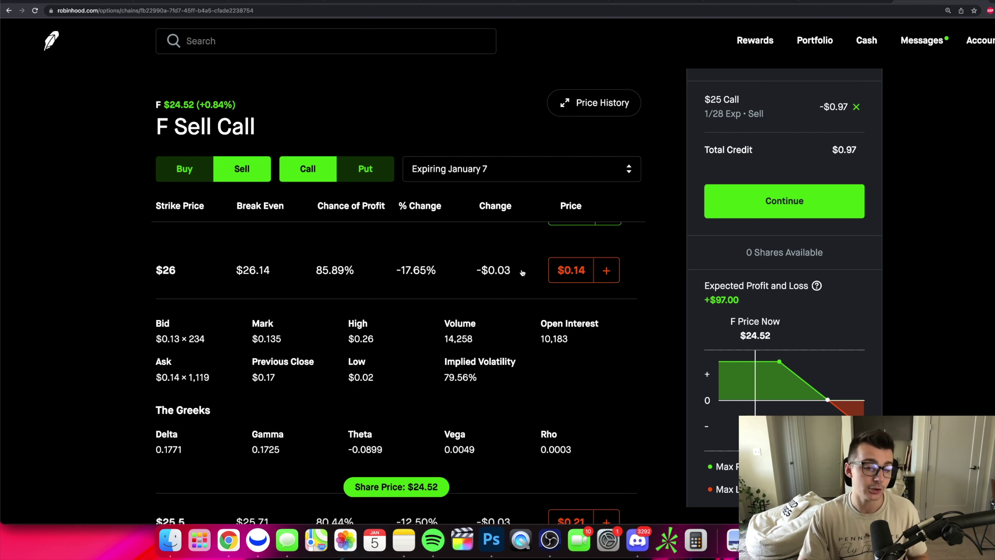
{"action": "left_click", "coordinate": [535, 275]}
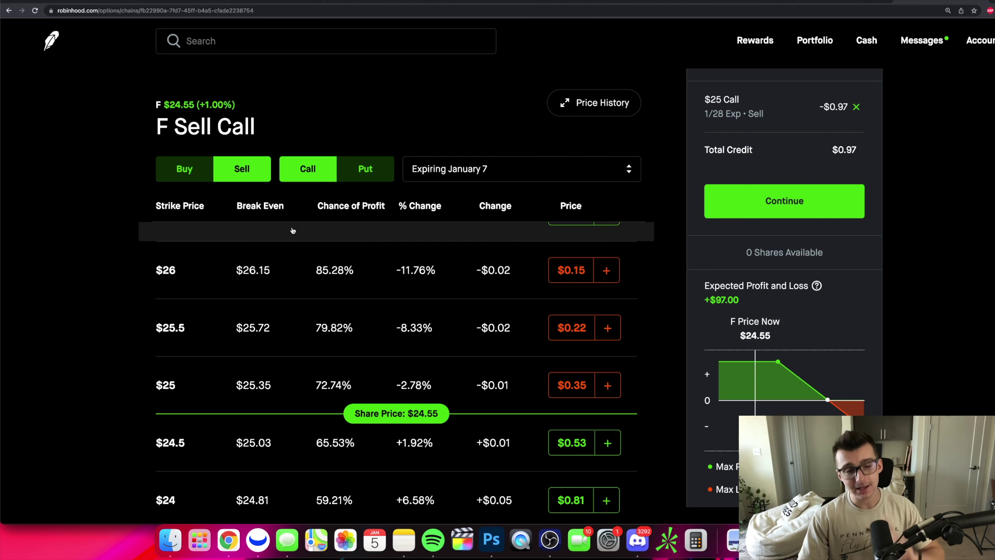
Replace the $25 call in the order with a sold $23 put expiring January 14.
{"action": "left_click", "coordinate": [365, 168]}
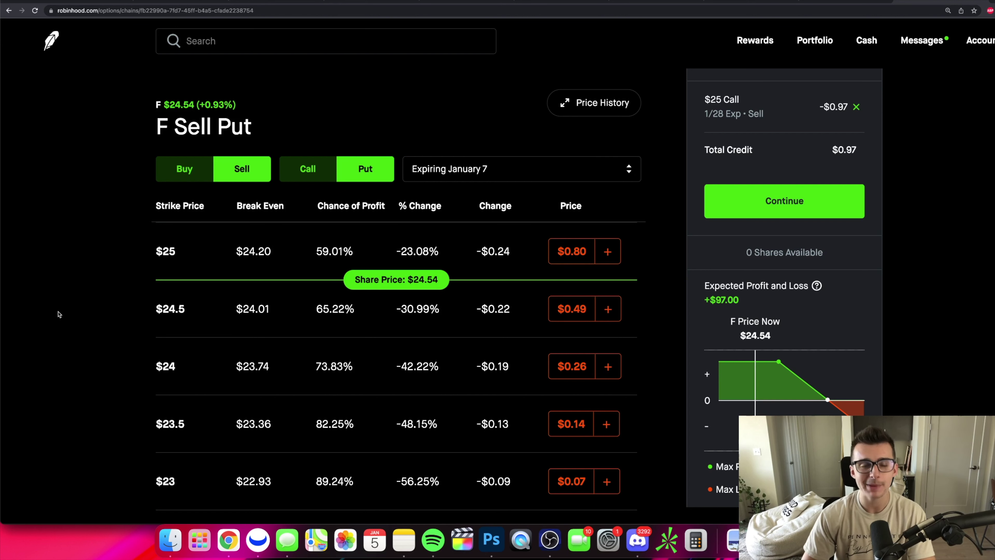
{"action": "scroll", "coordinate": [94, 331], "scroll_direction": "down", "scroll_amount": 1}
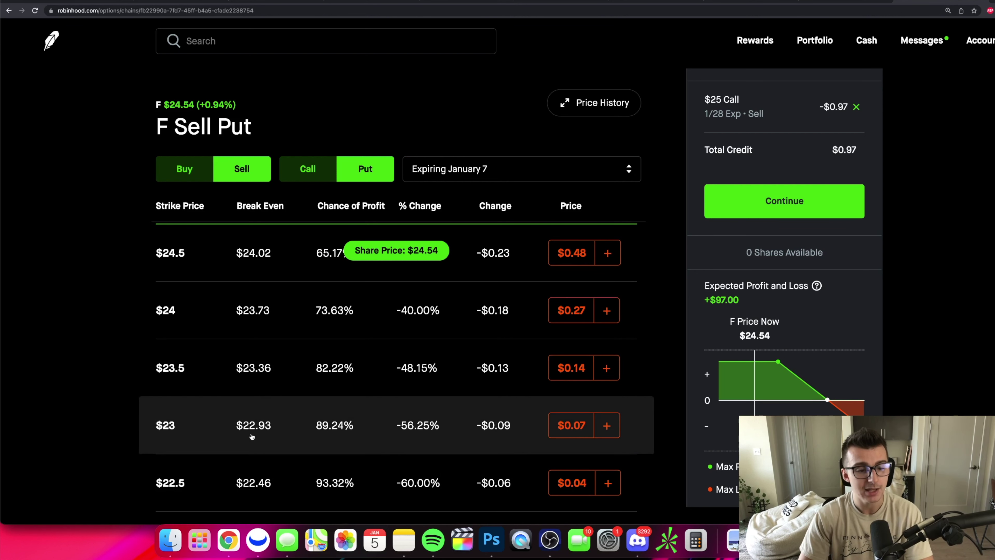
{"action": "left_click", "coordinate": [451, 167]}
{"action": "left_click", "coordinate": [463, 224]}
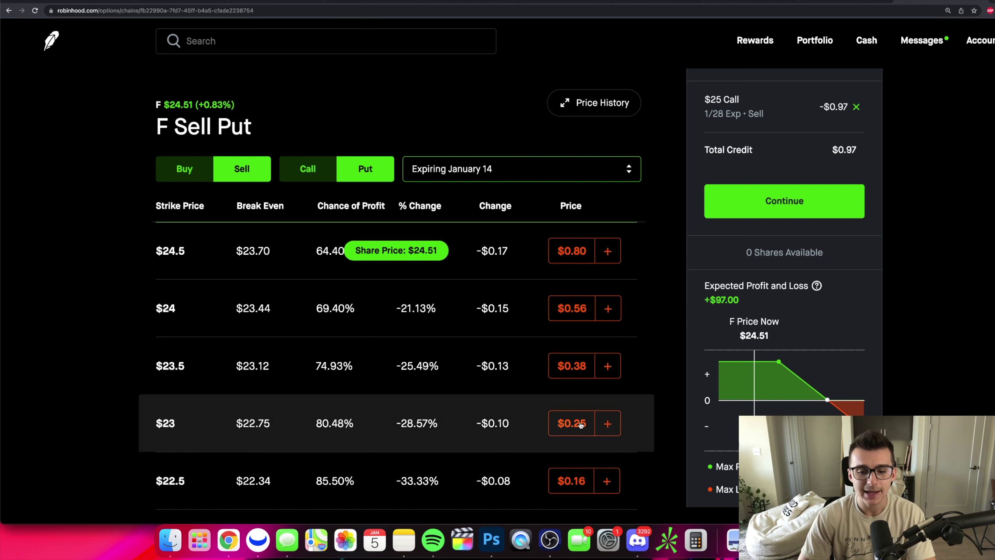
{"action": "left_click", "coordinate": [598, 425]}
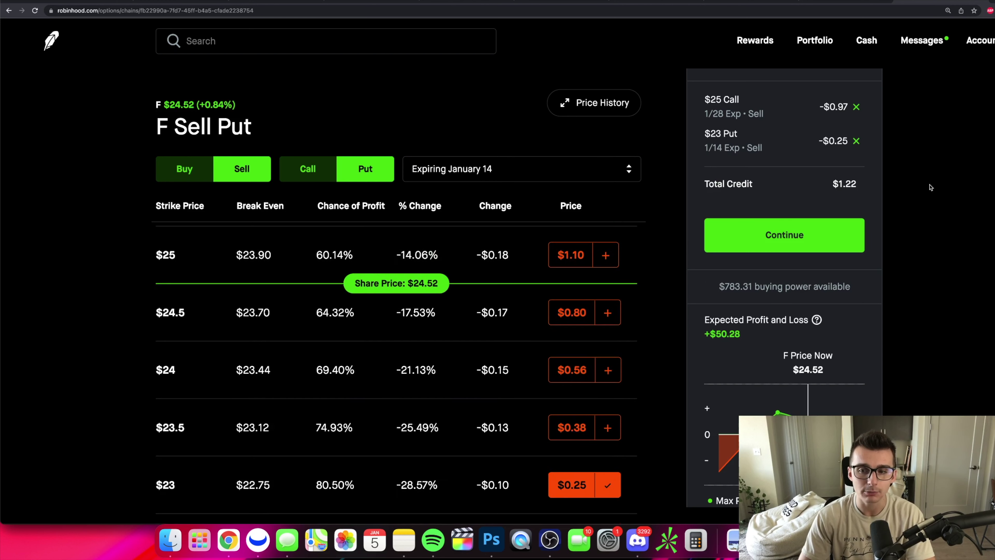
{"action": "left_click", "coordinate": [857, 108]}
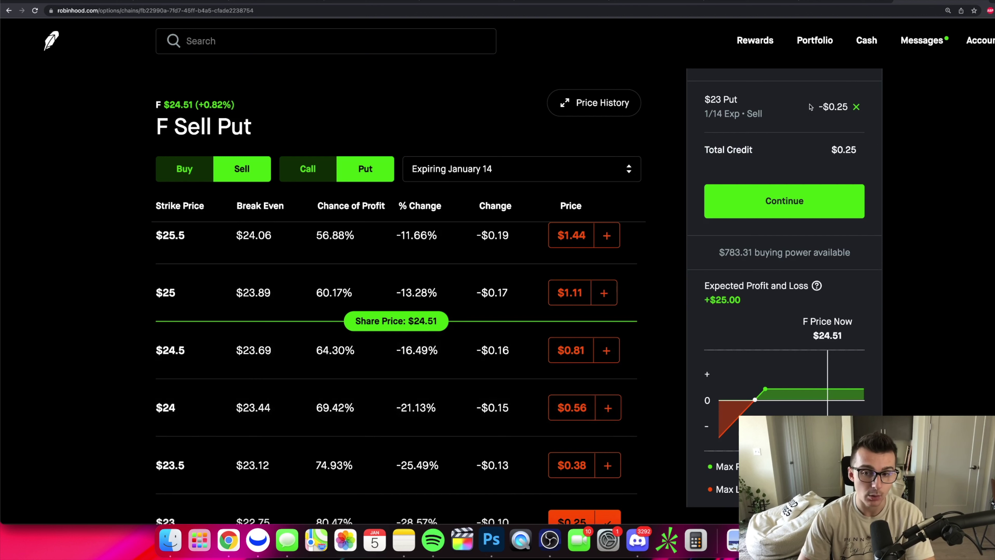
Highlight the break-even price of the $23 put in the January 14 chain, leaving its details collapsed.
{"action": "scroll", "coordinate": [444, 431], "scroll_direction": "down", "scroll_amount": 3}
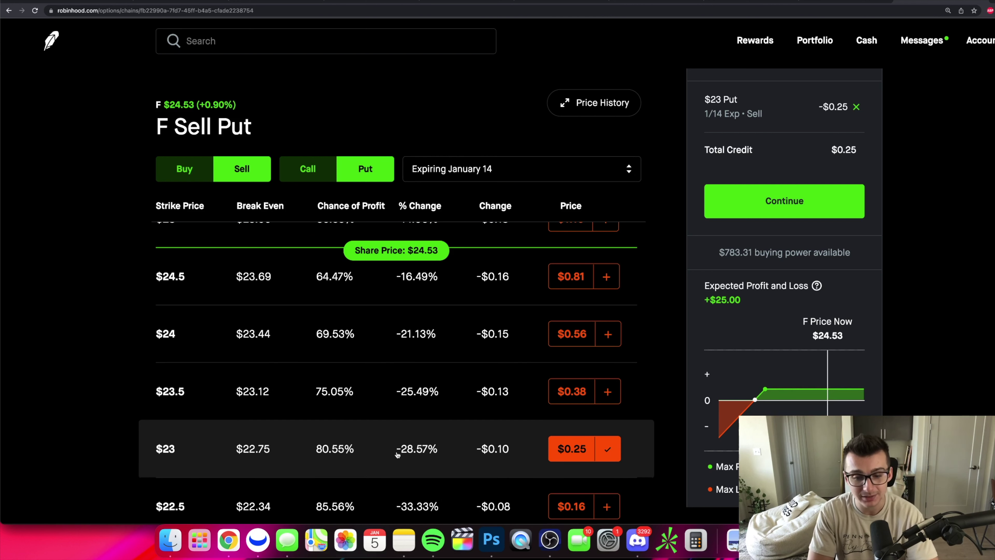
{"action": "scroll", "coordinate": [591, 446], "scroll_direction": "down", "scroll_amount": 1}
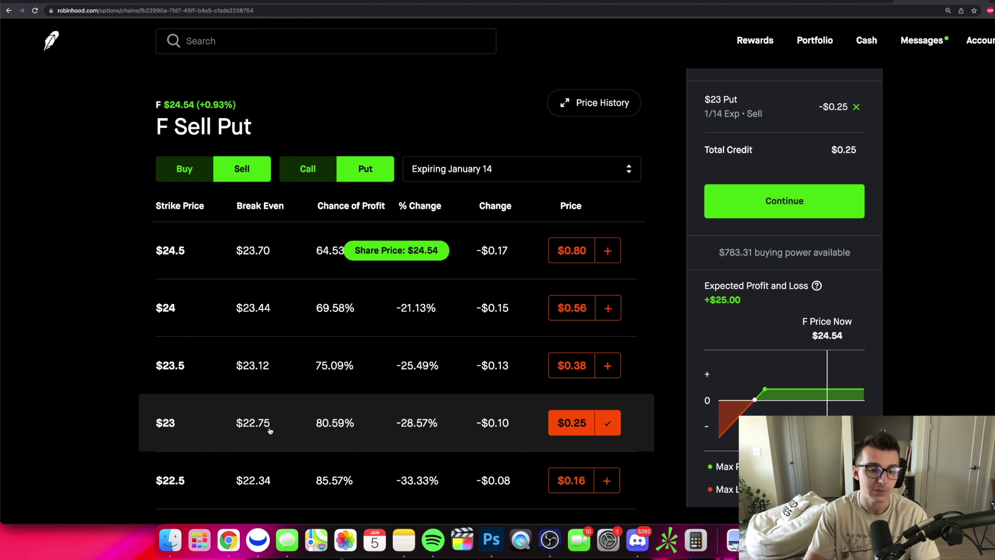
{"action": "left_click_drag", "start_coordinate": [243, 427], "coordinate": [282, 424]}
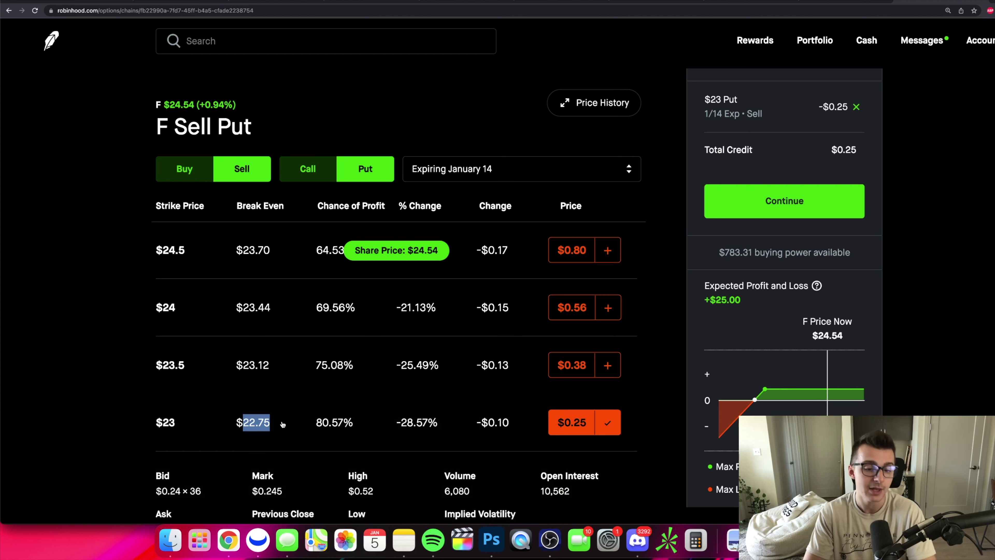
{"action": "left_click", "coordinate": [267, 424]}
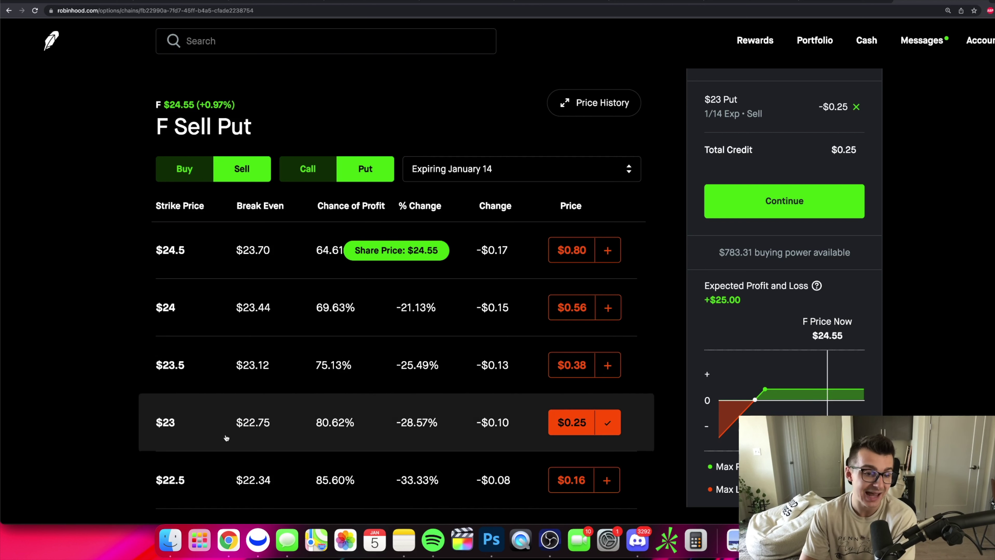
{"action": "left_click_drag", "start_coordinate": [235, 425], "coordinate": [284, 422]}
{"action": "left_click", "coordinate": [276, 422]}
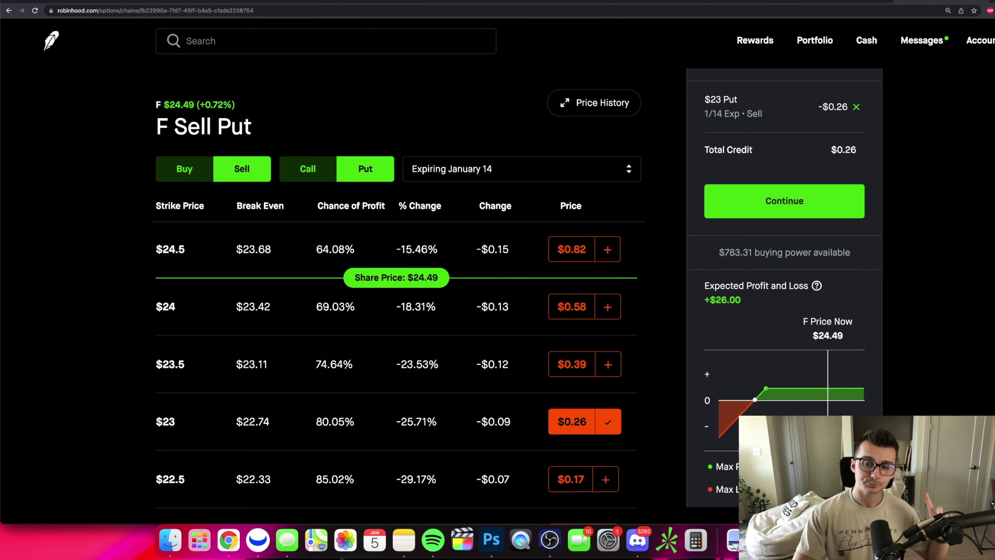
Remove the $23 put from the order and switch the January 14 chain to buying calls.
{"action": "left_click", "coordinate": [856, 107]}
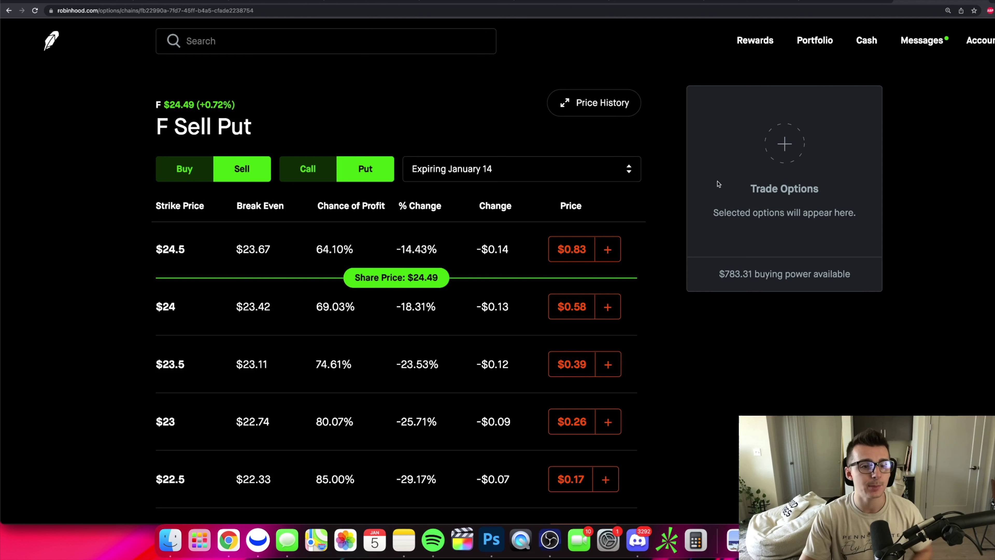
{"action": "left_click", "coordinate": [184, 175]}
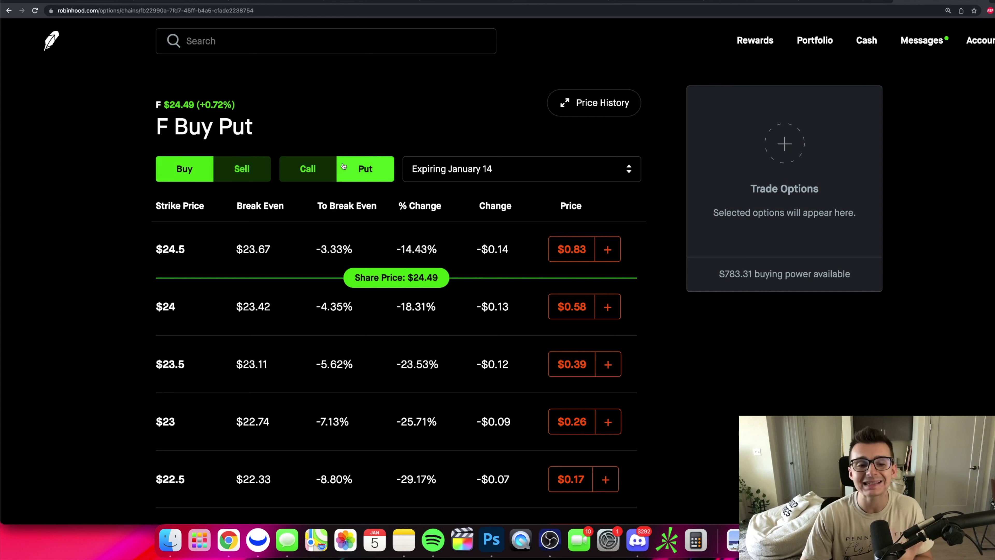
{"action": "left_click", "coordinate": [308, 168]}
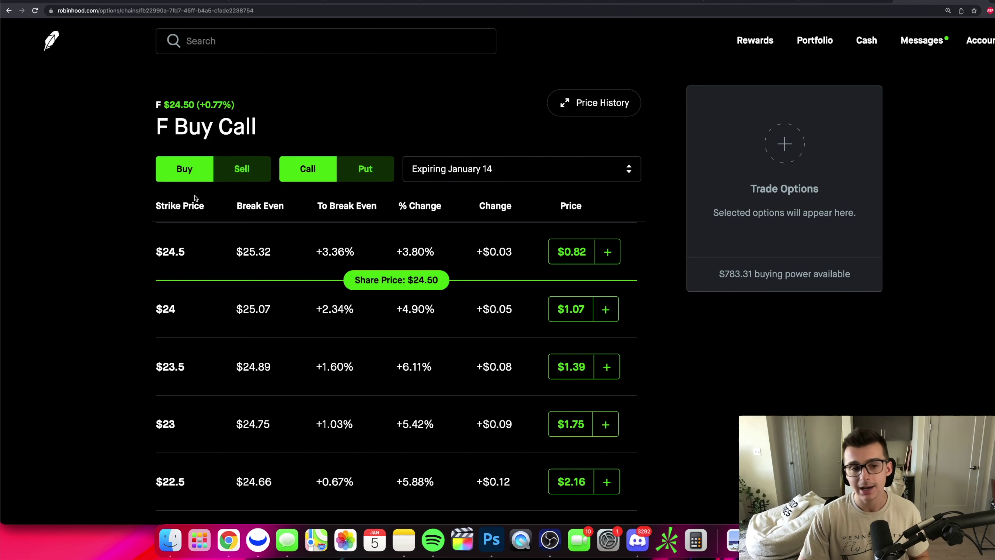
Add the $25 January 14 call to the order as a buy.
{"action": "scroll", "coordinate": [305, 267], "scroll_direction": "up", "scroll_amount": 3}
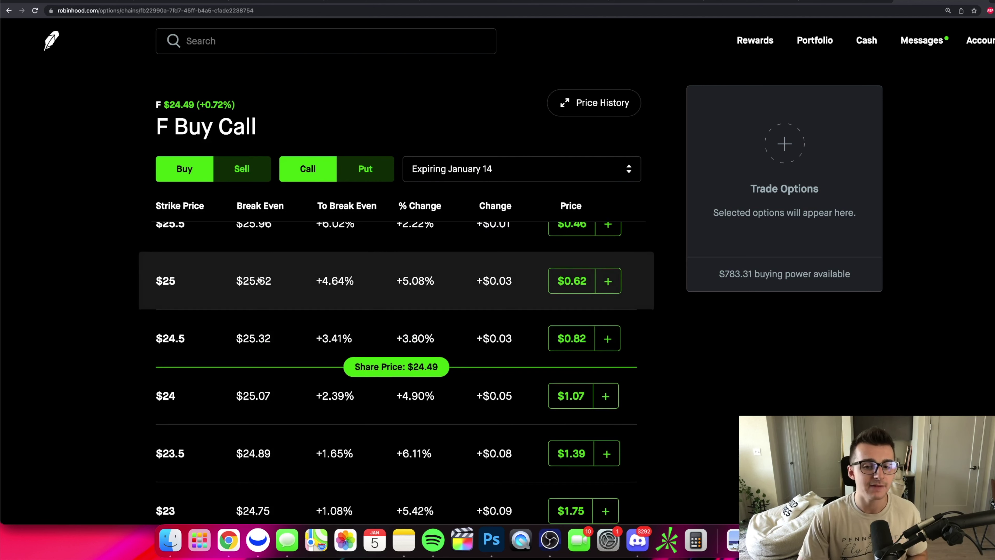
{"action": "scroll", "coordinate": [517, 325], "scroll_direction": "up", "scroll_amount": 2}
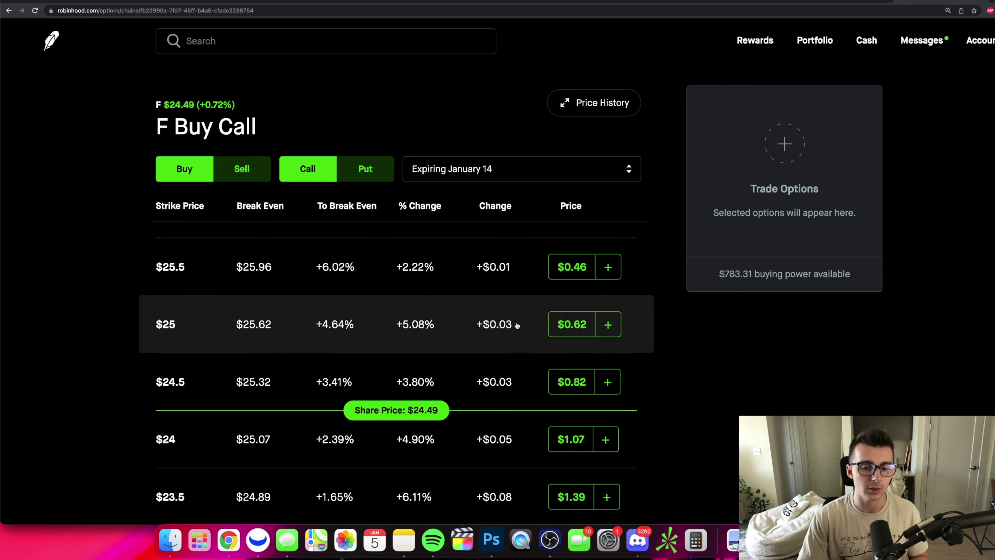
{"action": "left_click", "coordinate": [568, 329]}
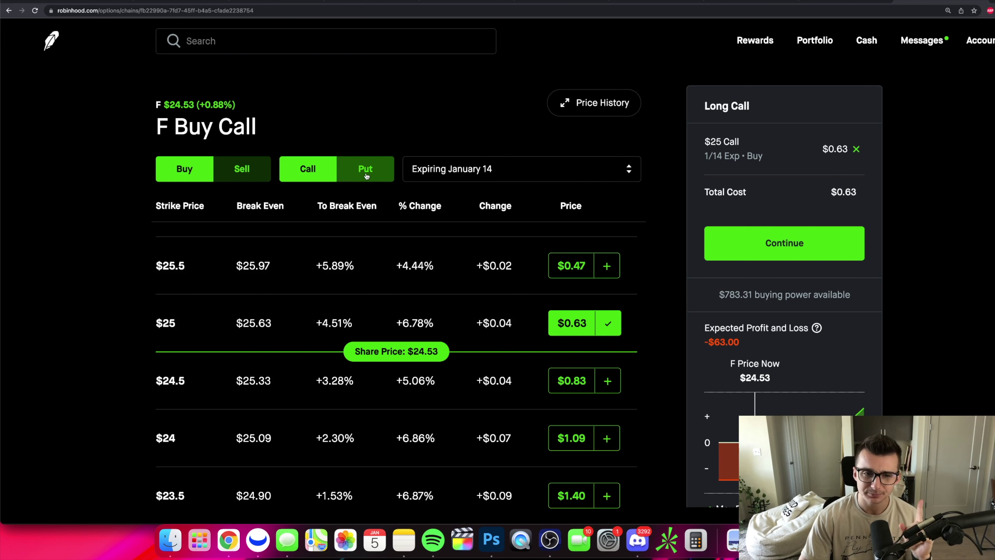
Switch the January 14 buy chain from calls to puts.
{"action": "left_click", "coordinate": [382, 171]}
{"action": "scroll", "coordinate": [509, 275], "scroll_direction": "down", "scroll_amount": 2}
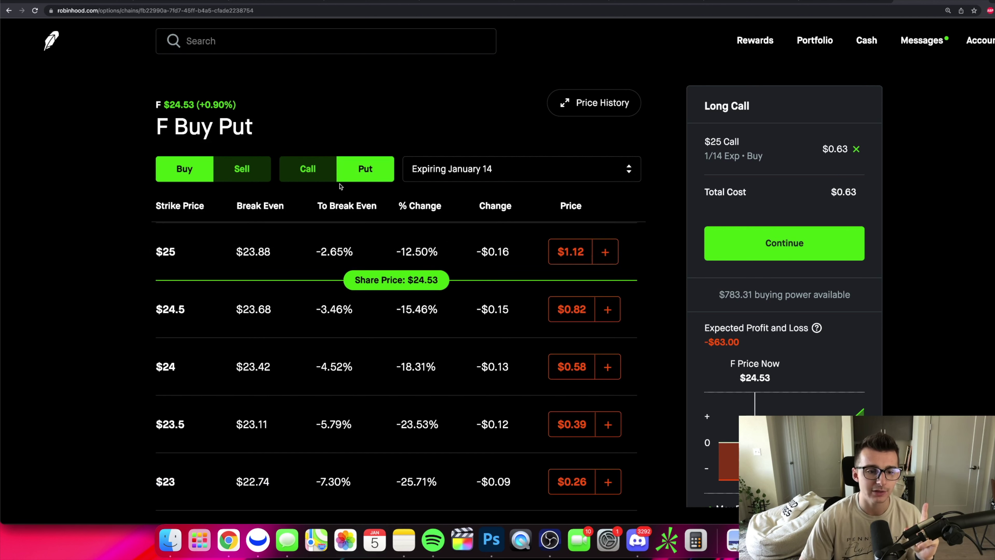
Add the $25 January 14 put to the order as a buy and examine the combined position's expected profit and loss chart.
{"action": "left_click", "coordinate": [570, 253]}
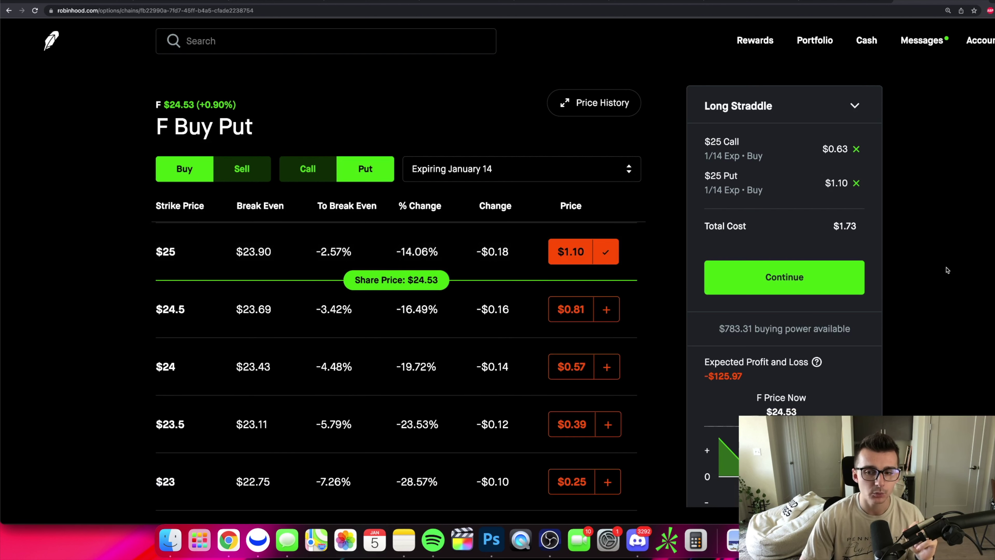
{"action": "scroll", "coordinate": [874, 241], "scroll_direction": "down", "scroll_amount": 4}
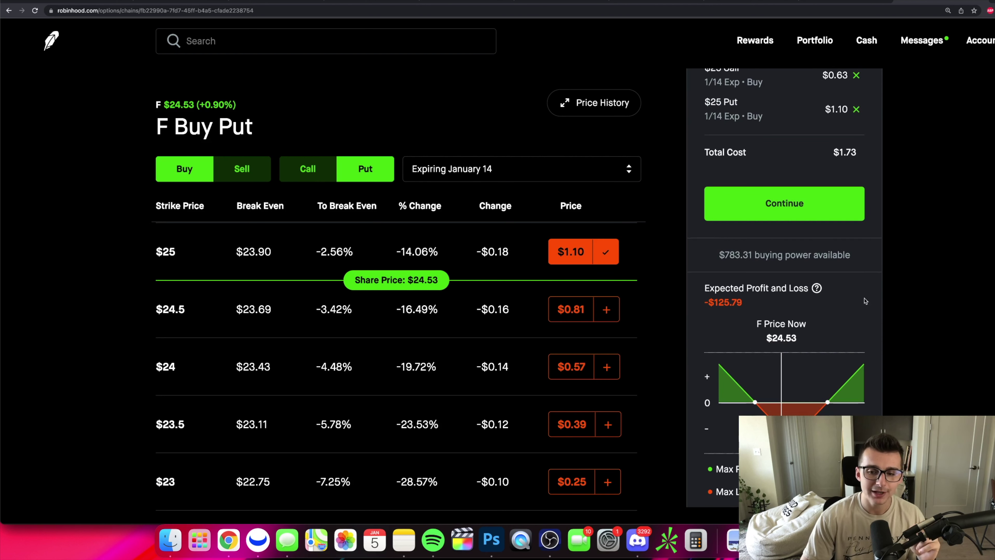
{"action": "scroll", "coordinate": [862, 337], "scroll_direction": "down", "scroll_amount": 5}
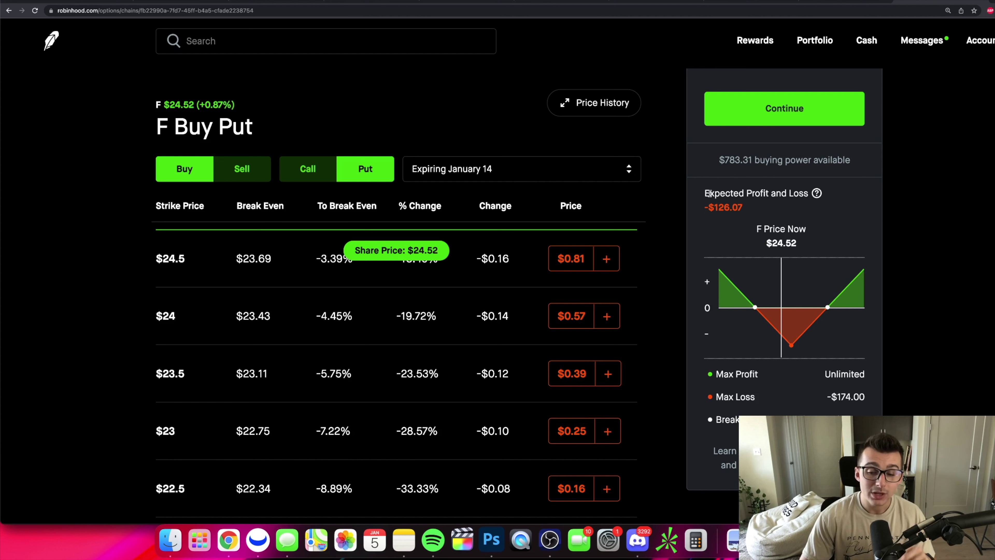
{"action": "mouse_move", "coordinate": [756, 308]}
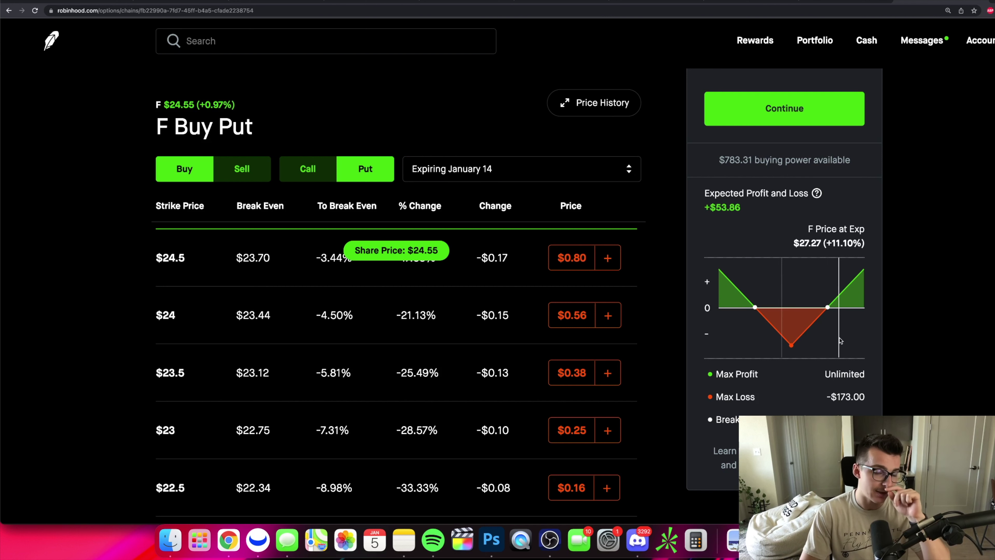
Highlight the Long Straddle strategy name in the order summary, and remove the $25 call and $25 put from the order.
{"action": "scroll", "coordinate": [876, 330], "scroll_direction": "up", "scroll_amount": 8}
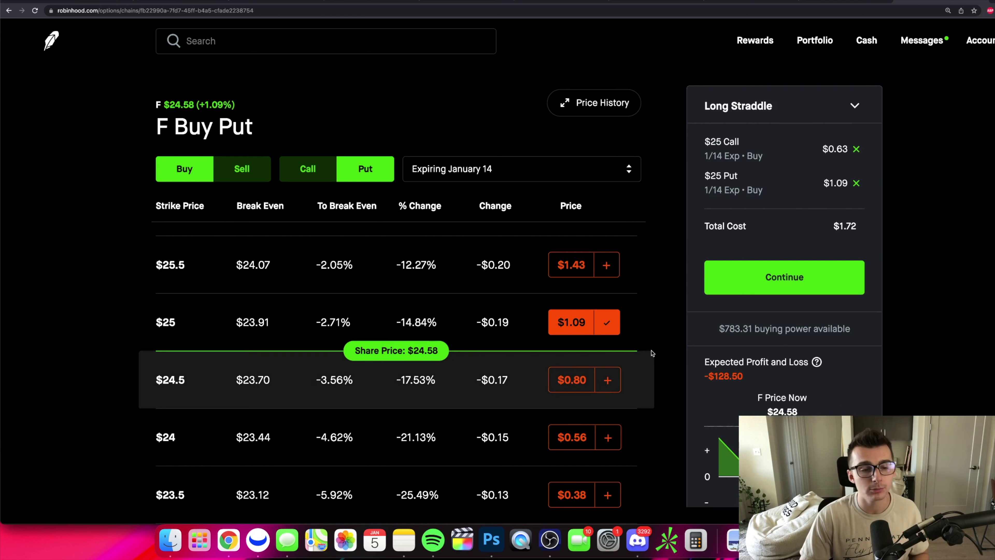
{"action": "scroll", "coordinate": [652, 352], "scroll_direction": "up", "scroll_amount": 1}
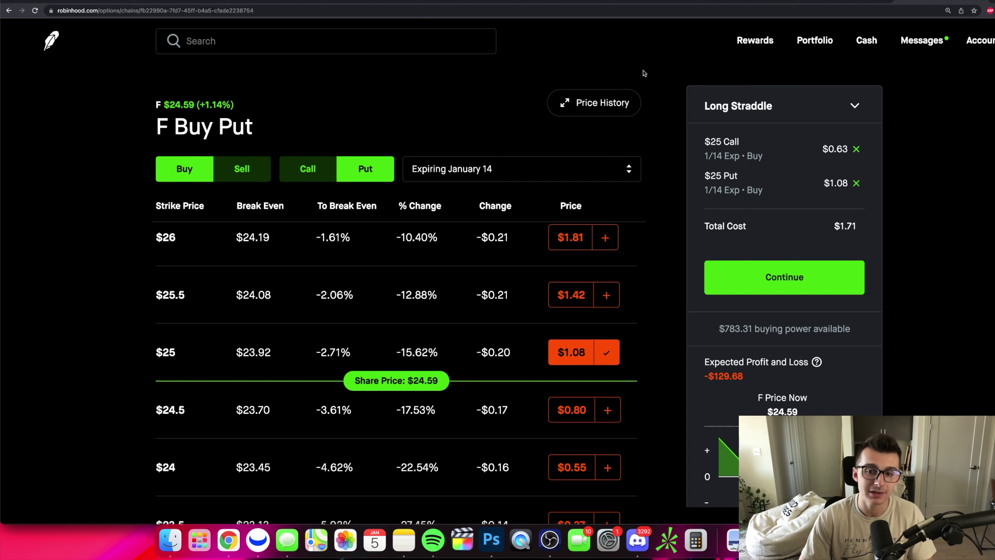
{"action": "left_click_drag", "start_coordinate": [706, 105], "coordinate": [788, 109]}
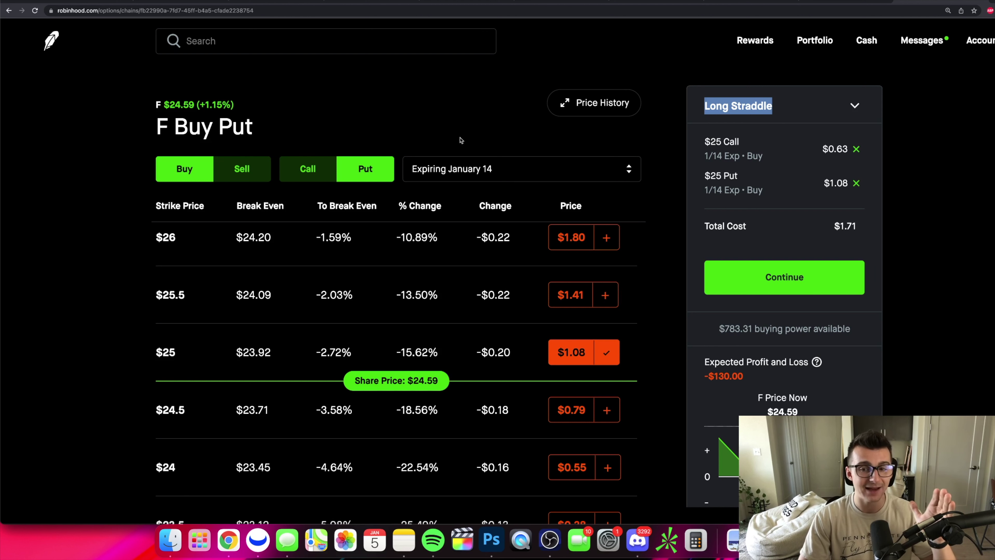
{"action": "left_click", "coordinate": [836, 105]}
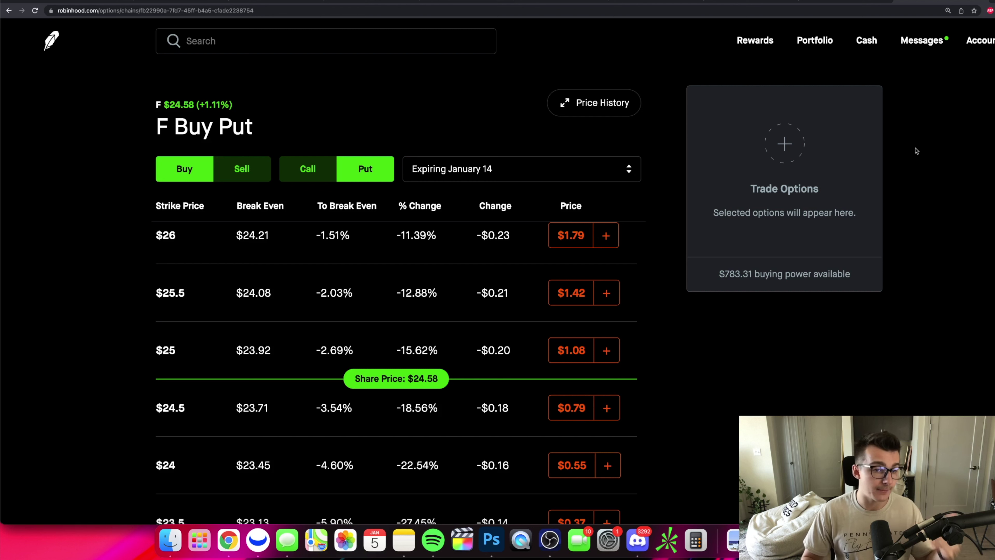
Switch to the Options For Beginners presentation in Google Slides and show its title slide.
{"action": "left_click", "coordinate": [854, 2]}
{"action": "key", "text": "Home"}
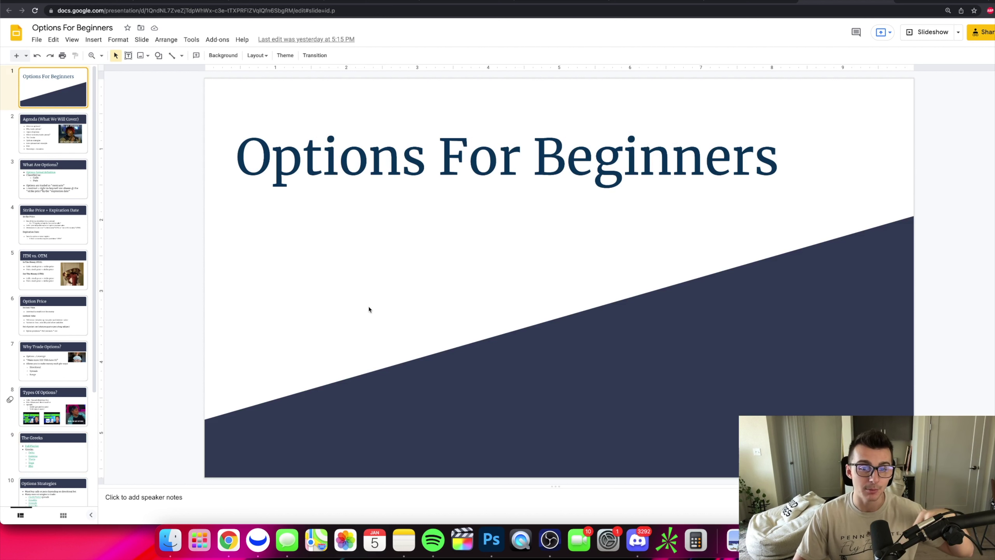